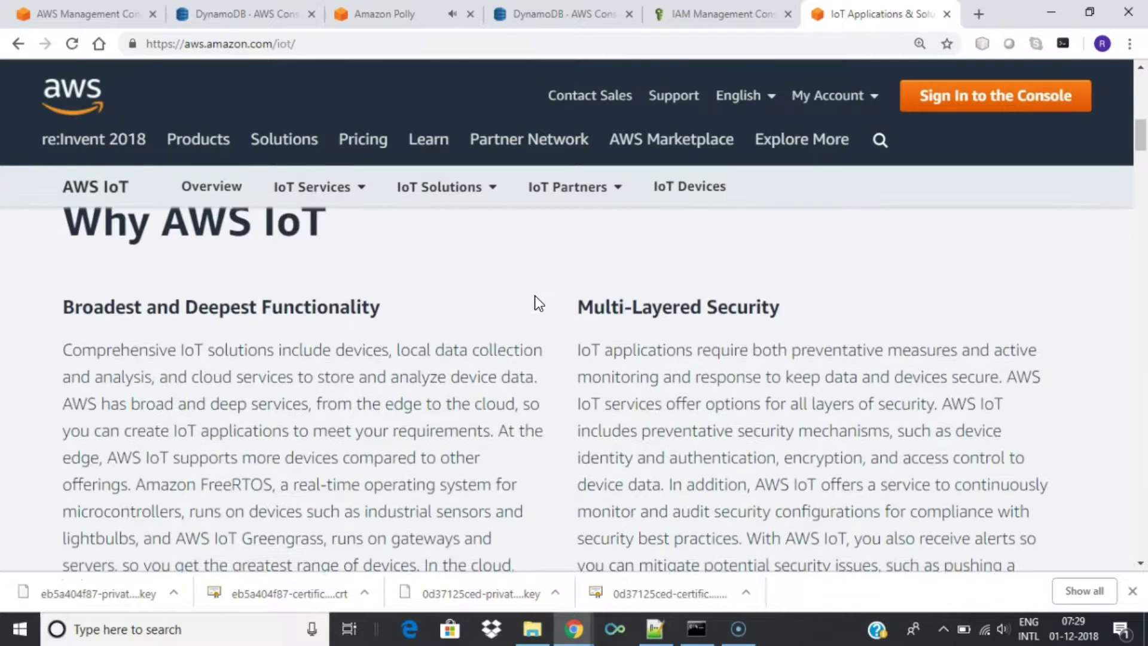
Step: Switch to the AWS Management Console, search the services for "iot" and open IoT Core
left_click(101, 16)
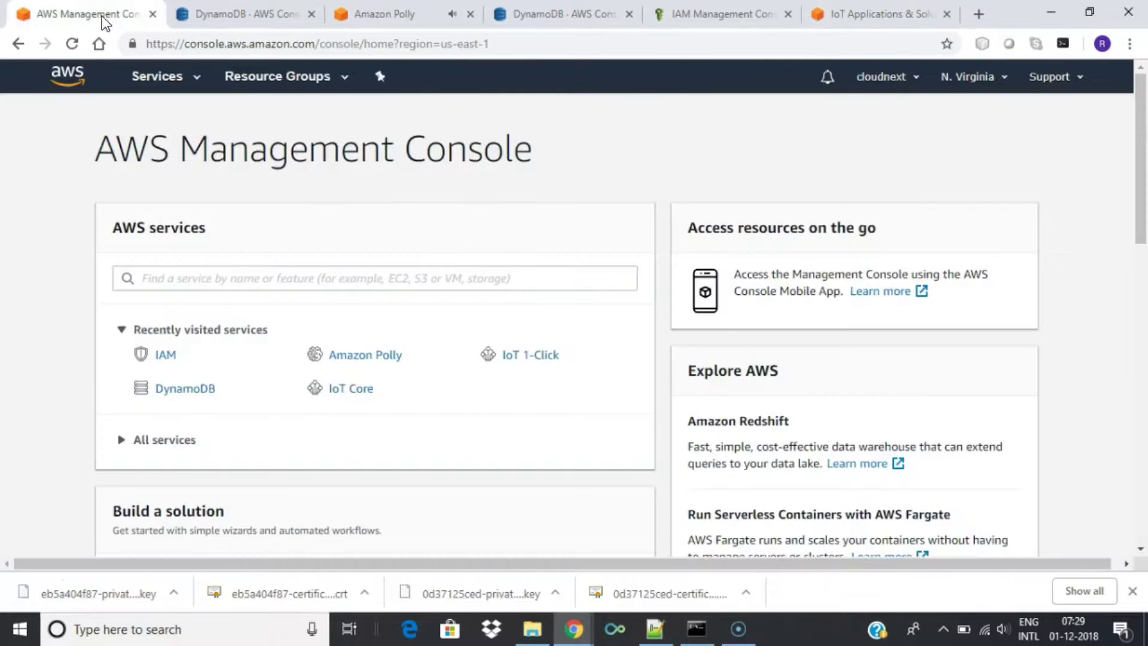
left_click(155, 77)
type("iot")
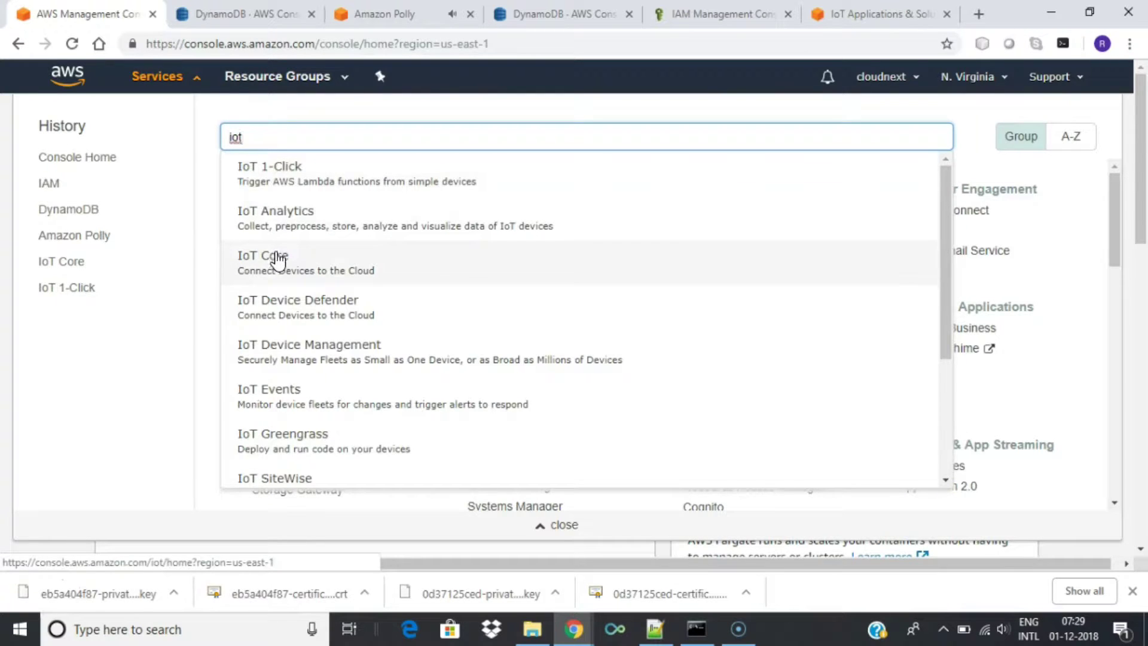
left_click(276, 257)
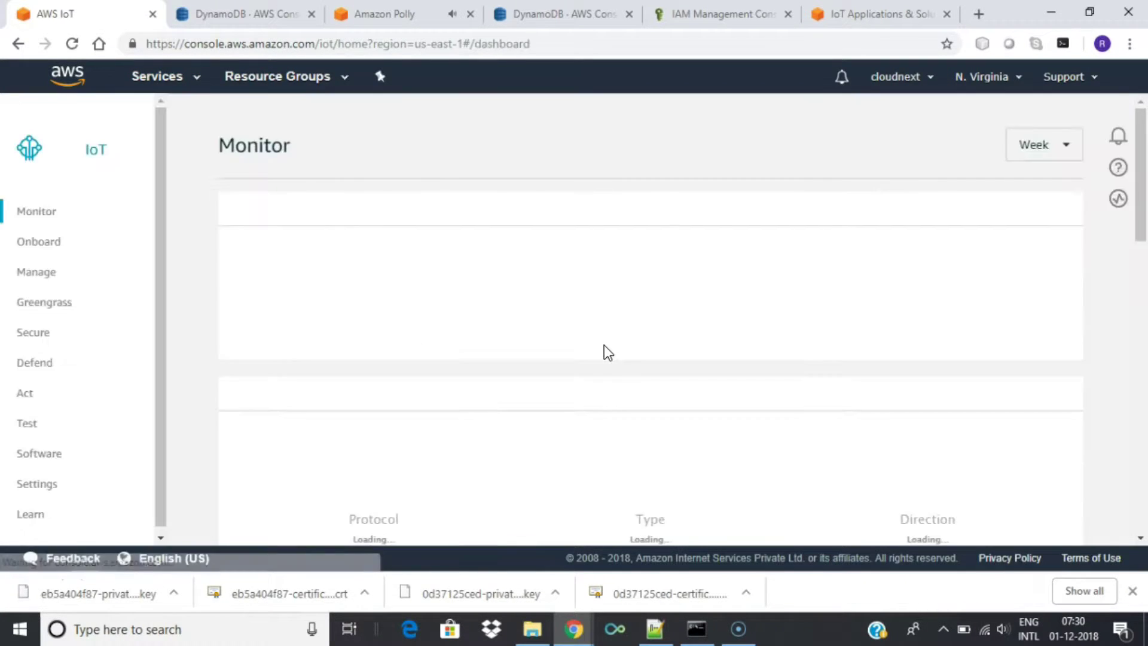
Step: Go to the managed things and start registering a single AWS IoT thing
left_click(38, 277)
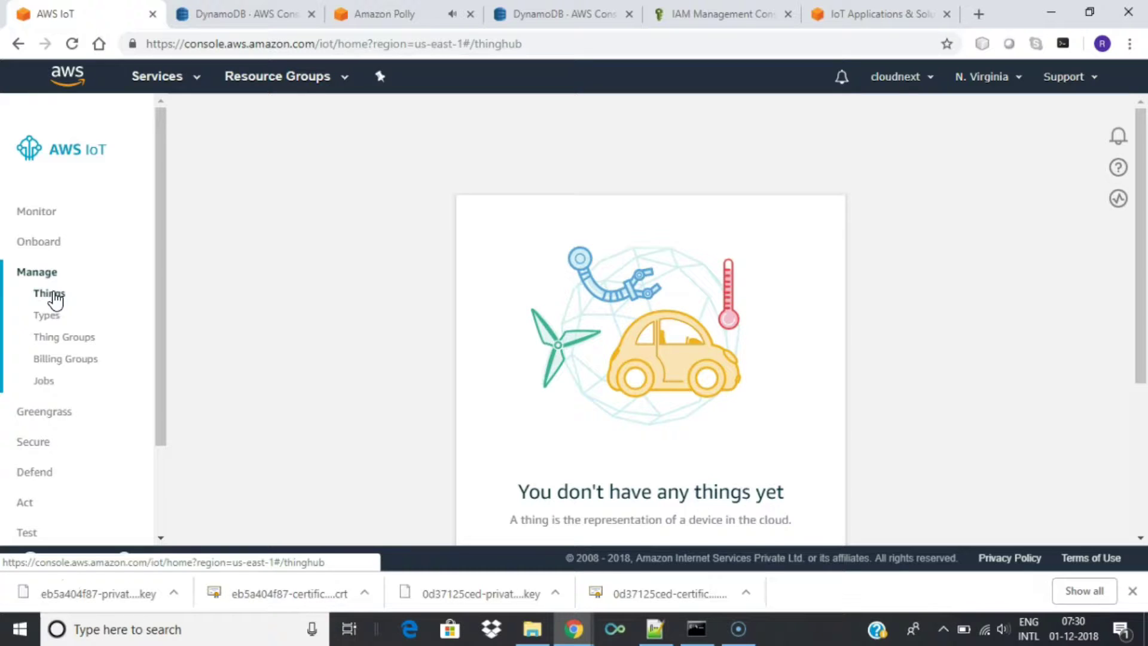
scroll(644, 361, "down", 3)
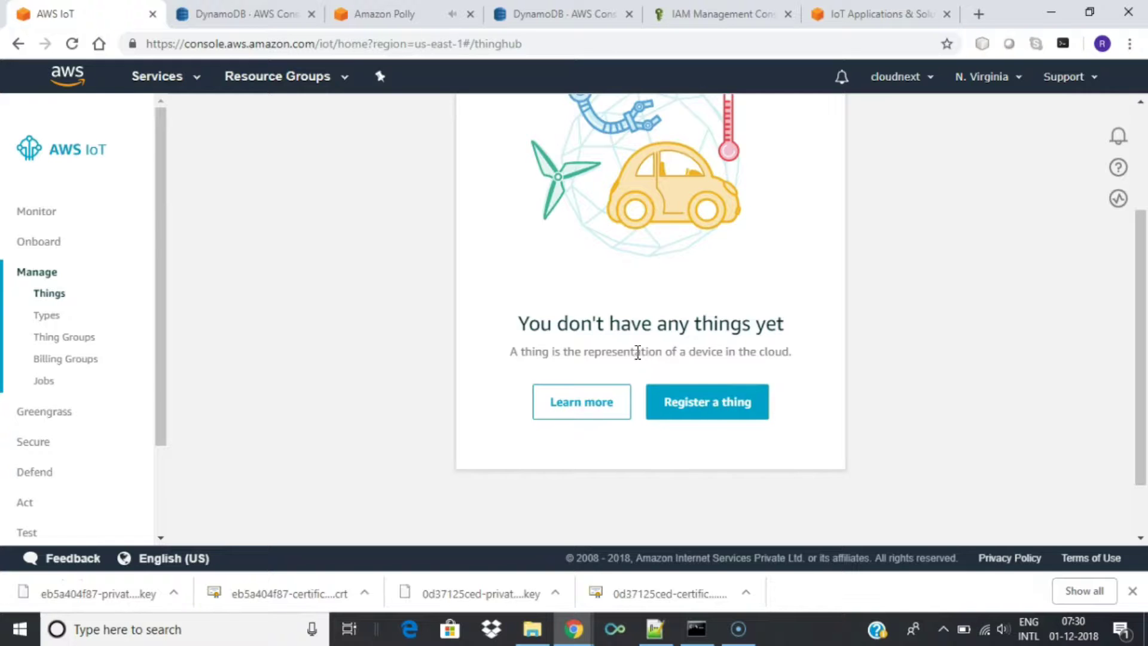
left_click(711, 412)
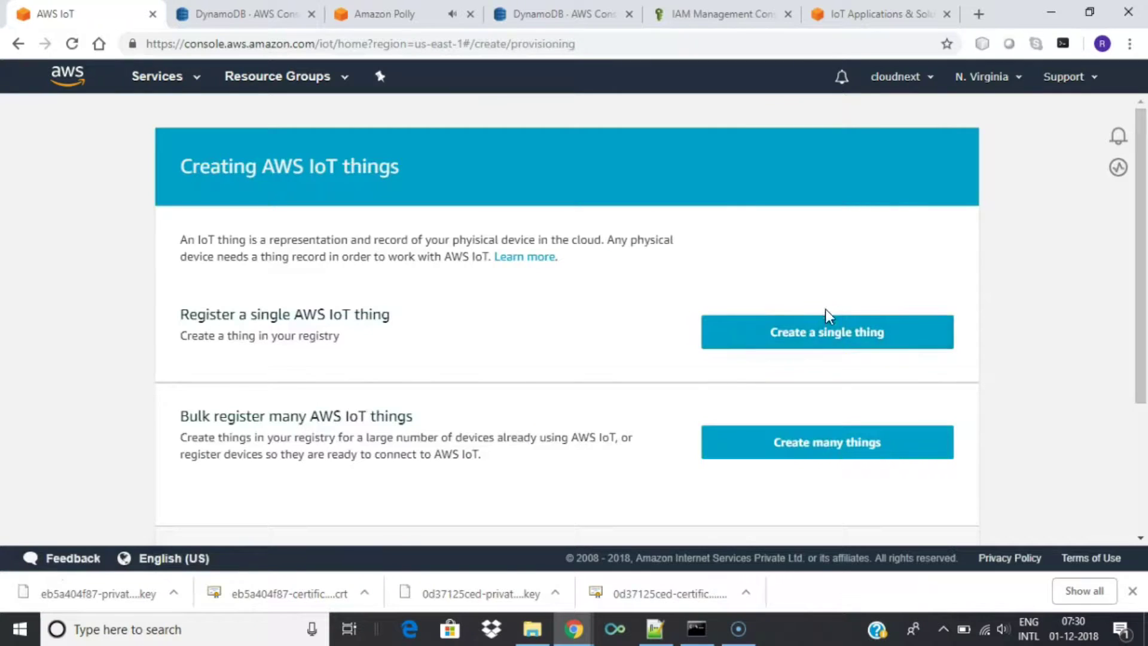
left_click(840, 332)
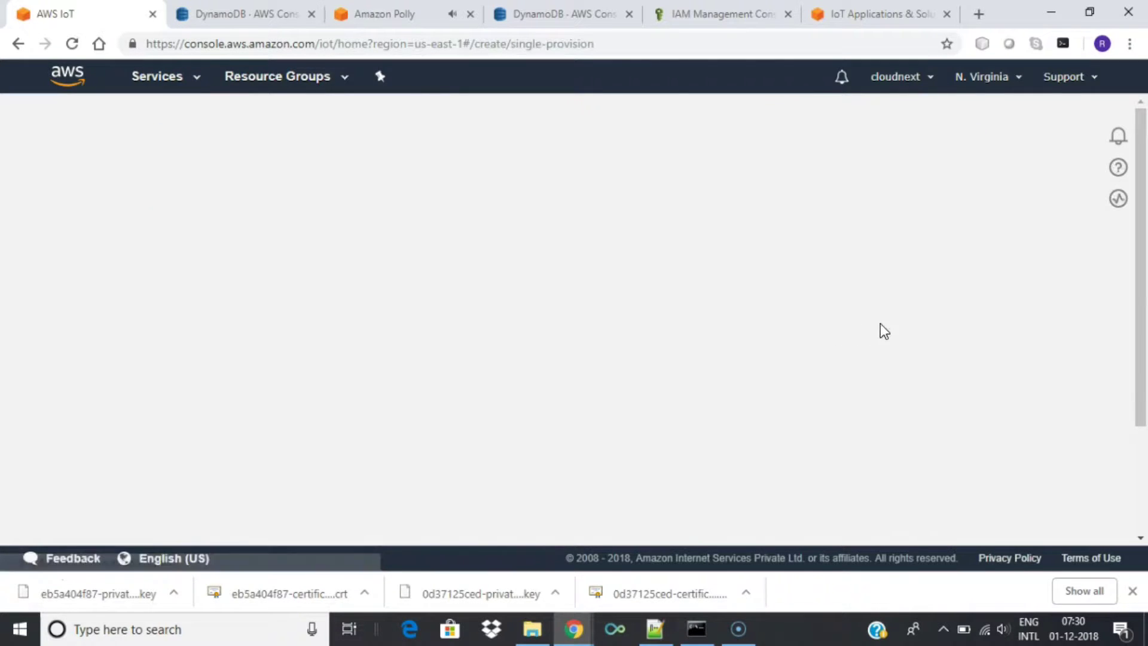
Step: Copy MyIOTButton from iotdynamodbresources.txt in Notepad++ and paste it as the thing's name in the AWS IoT form
key("alt+Tab")
key("alt+Tab")
left_click(195, 68)
left_click(85, 89)
double_click(85, 88)
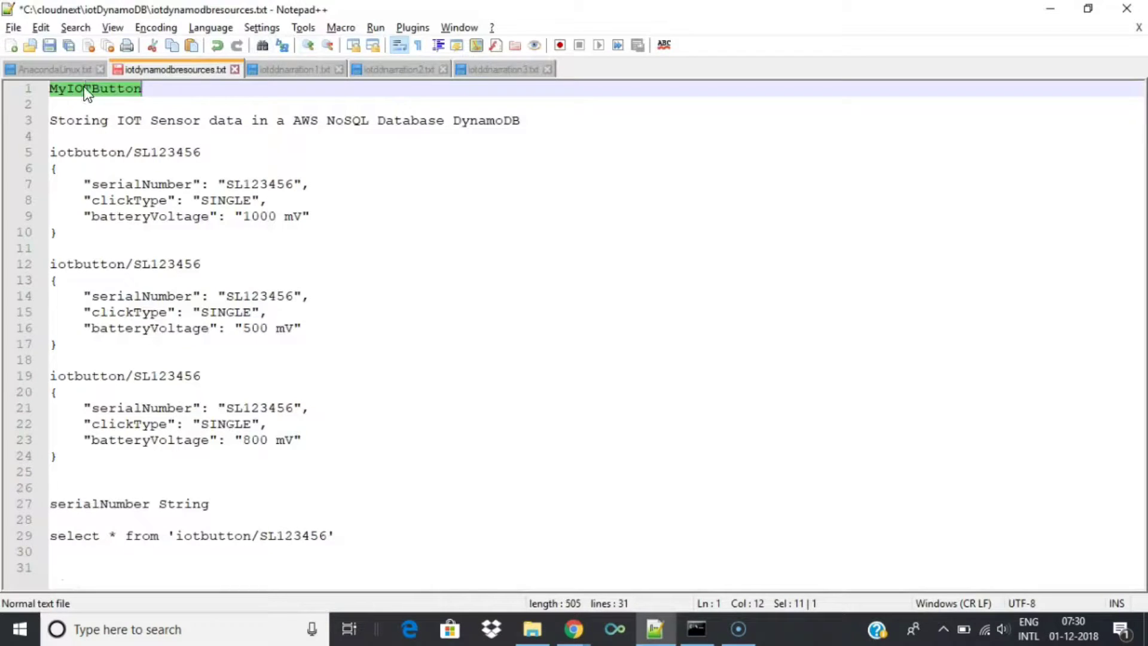
key("ctrl+c")
key("alt+Tab")
key("ctrl+v")
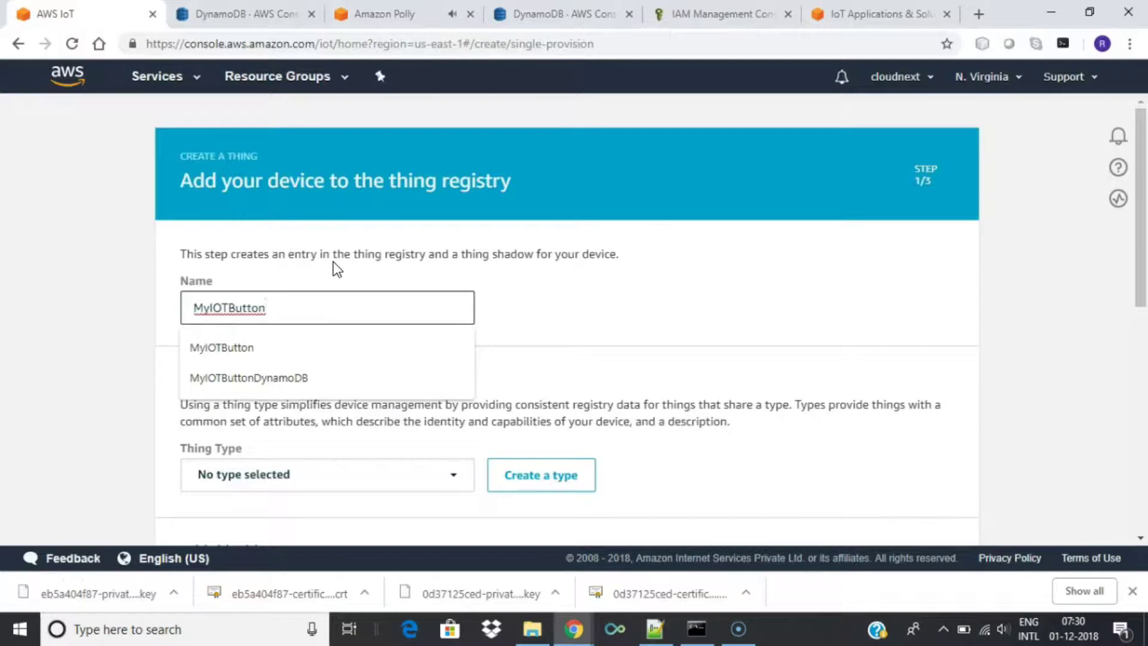
Step: Leave the thing without a type or group and continue to adding its certificate
left_click(638, 317)
scroll(638, 366, "down", 6)
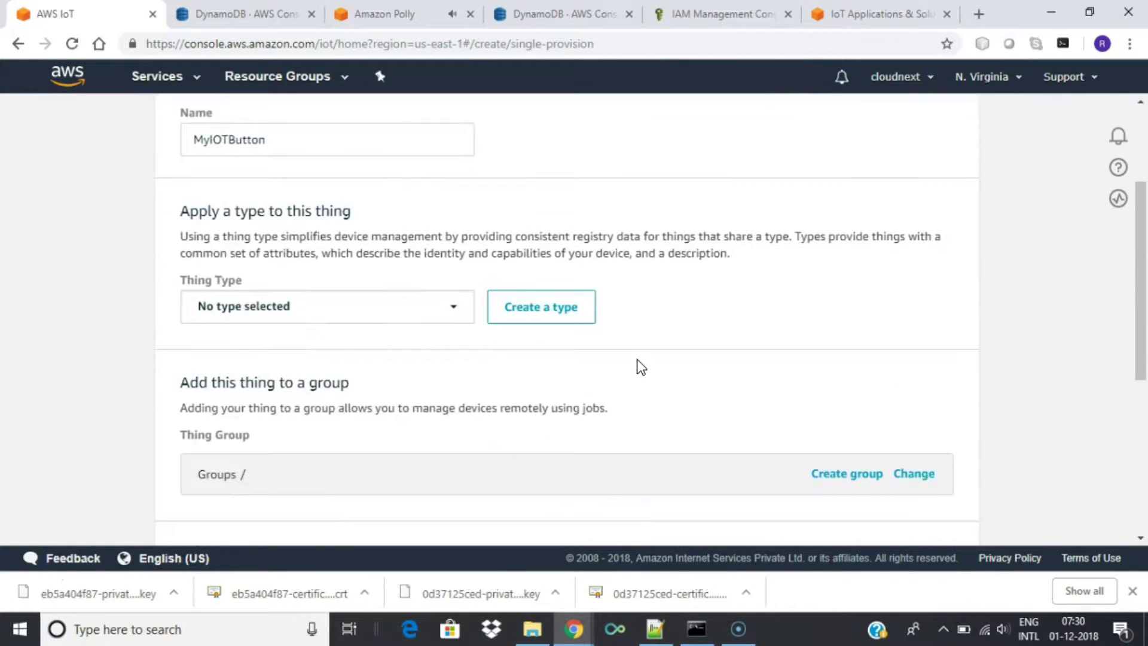
scroll(861, 457, "down", 3)
left_click(908, 443)
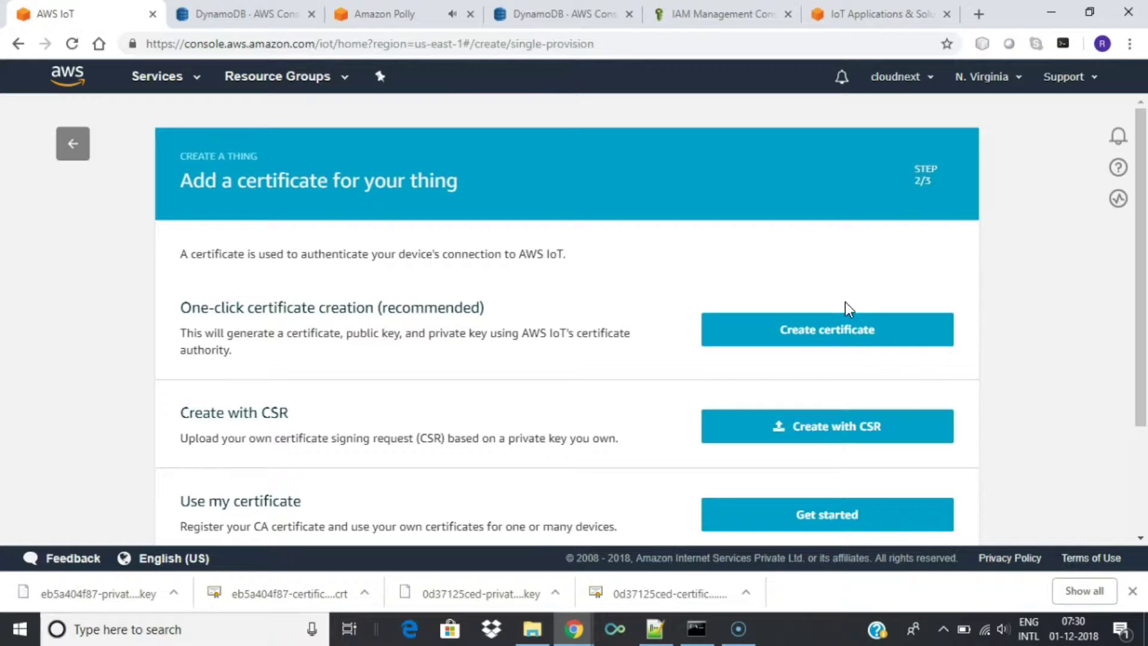
Step: Generate a certificate with the one-click option and download the thing's certificate and private key files
left_click(837, 336)
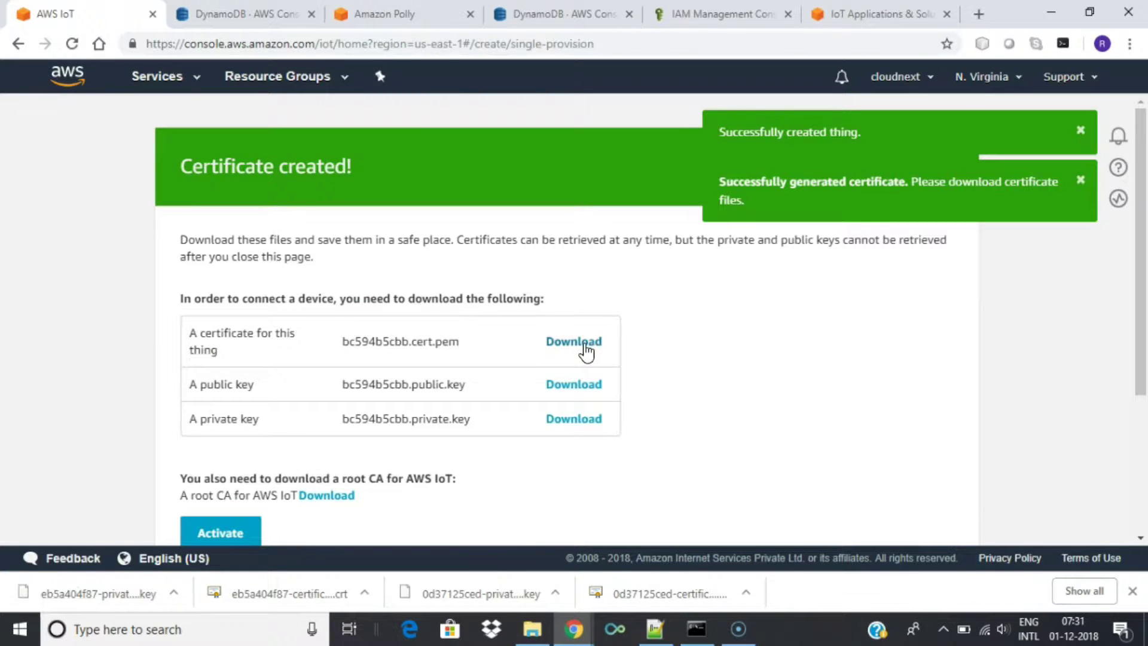
scroll(591, 349, "down", 2)
scroll(593, 343, "up", 2)
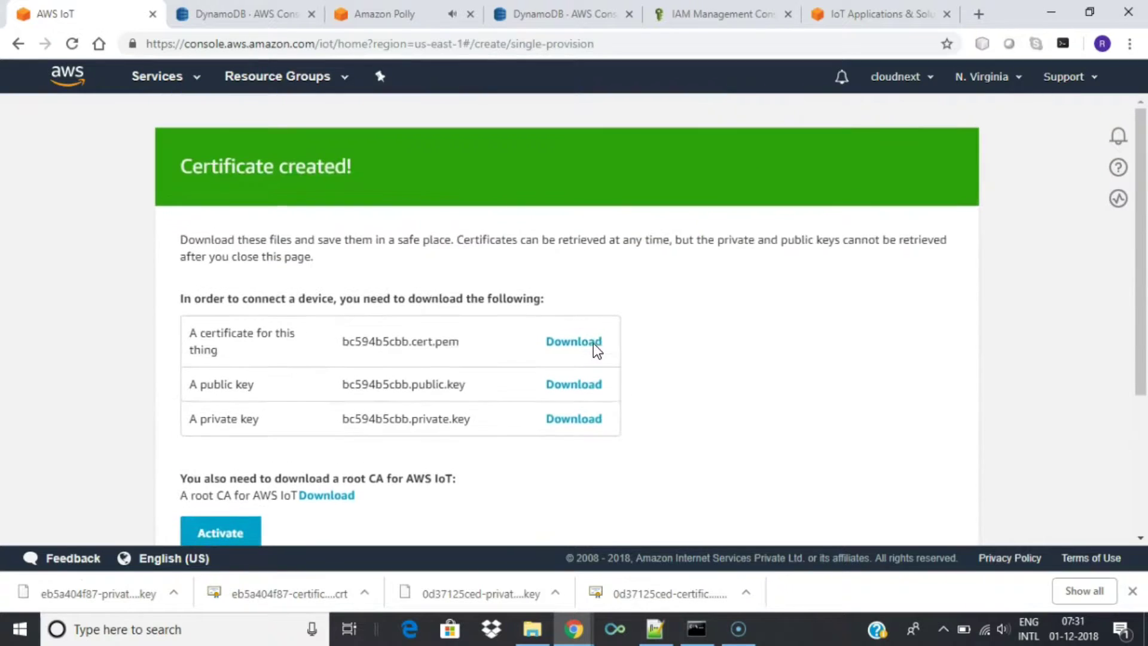
left_click(589, 341)
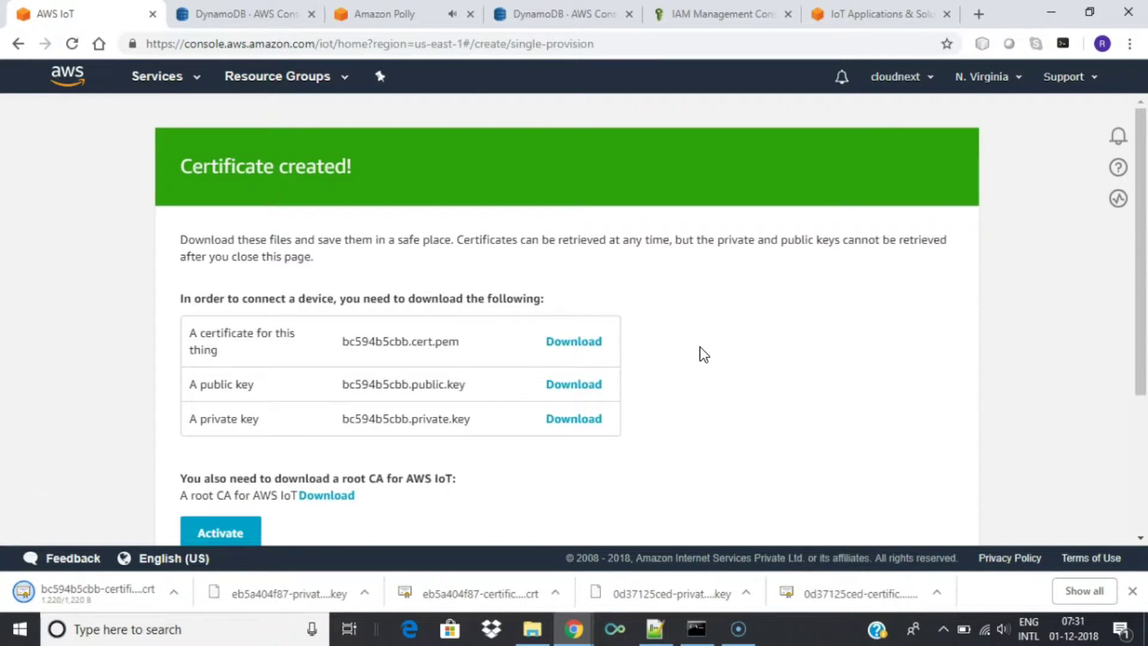
left_click(577, 426)
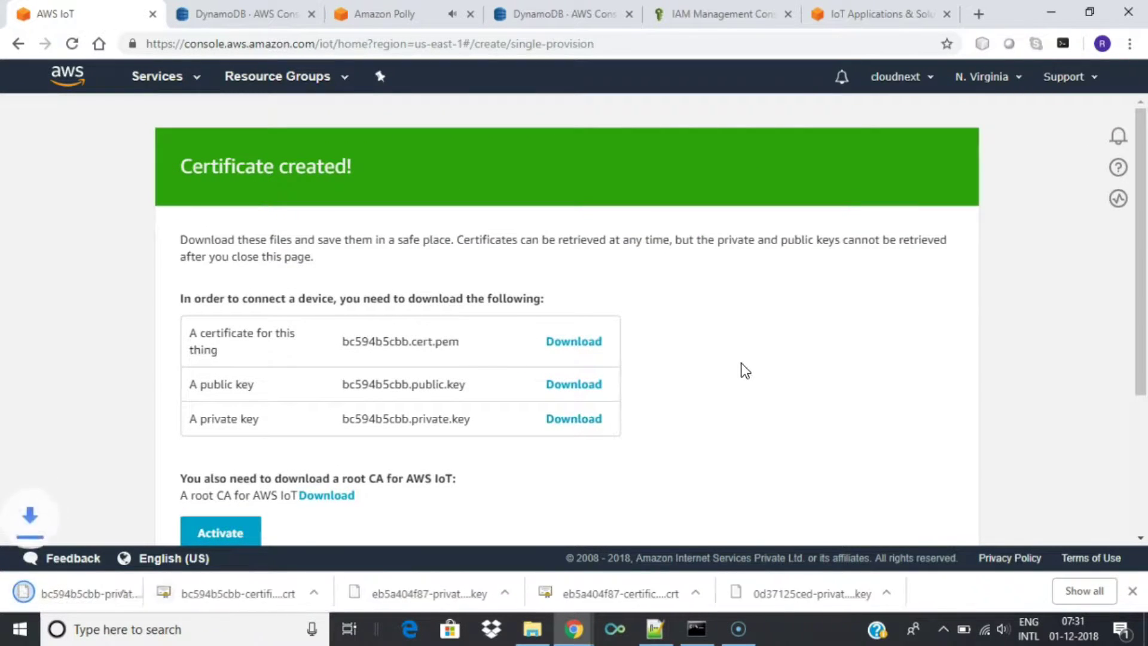
Step: Activate the new certificate and finish creating the thing without attaching a policy
scroll(740, 366, "down", 2)
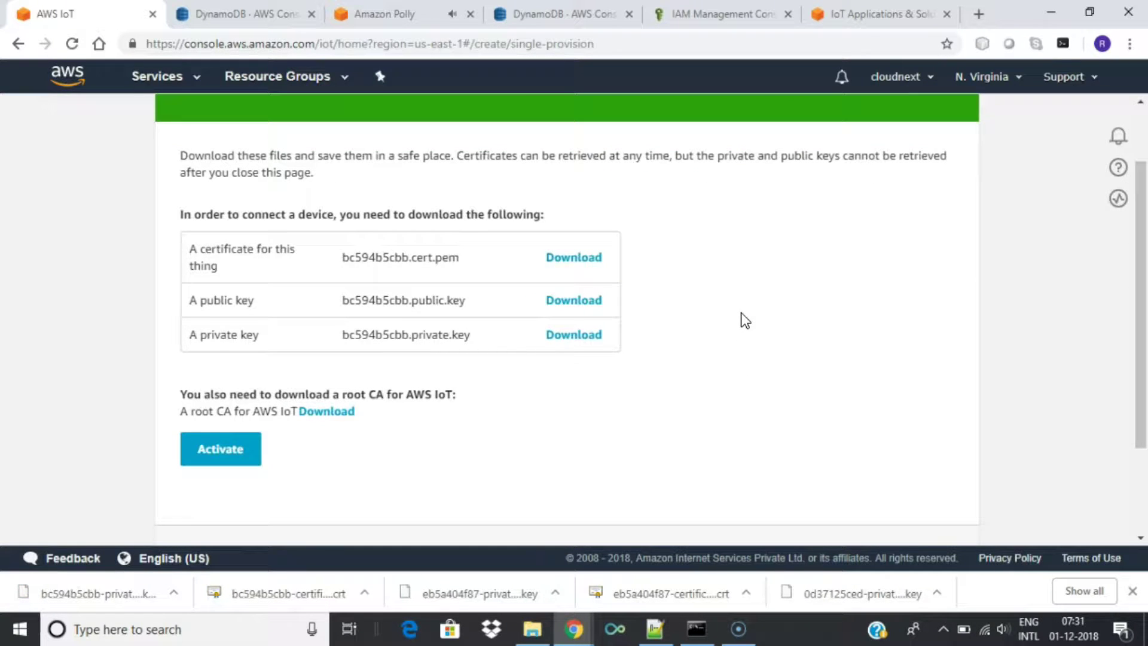
left_click(221, 453)
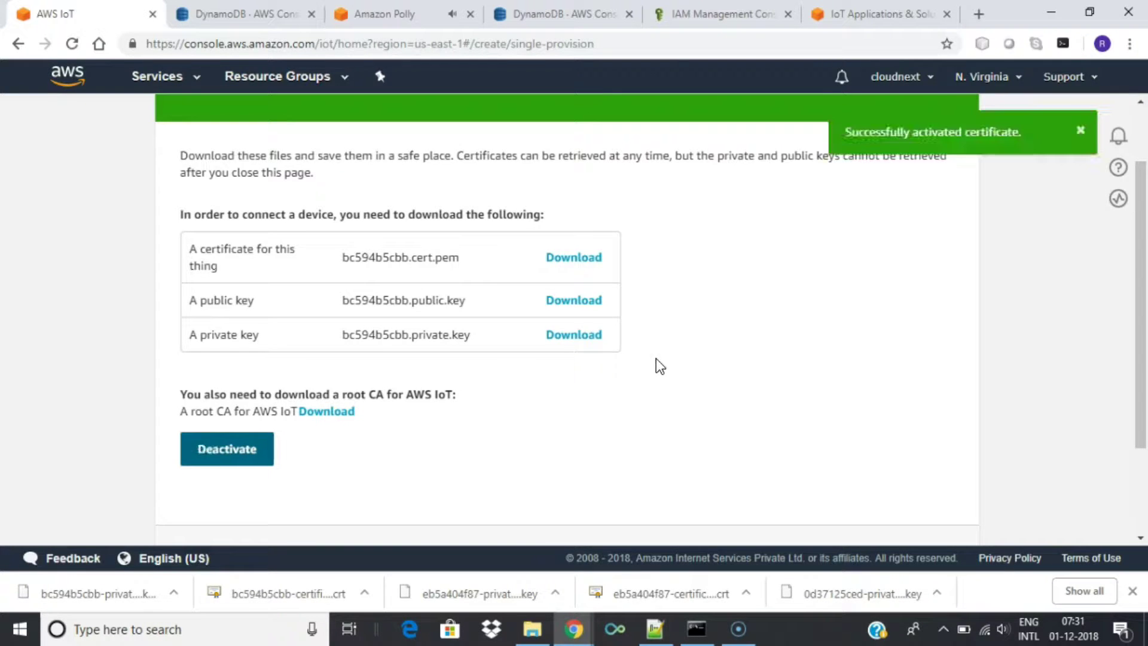
scroll(657, 359, "down", 2)
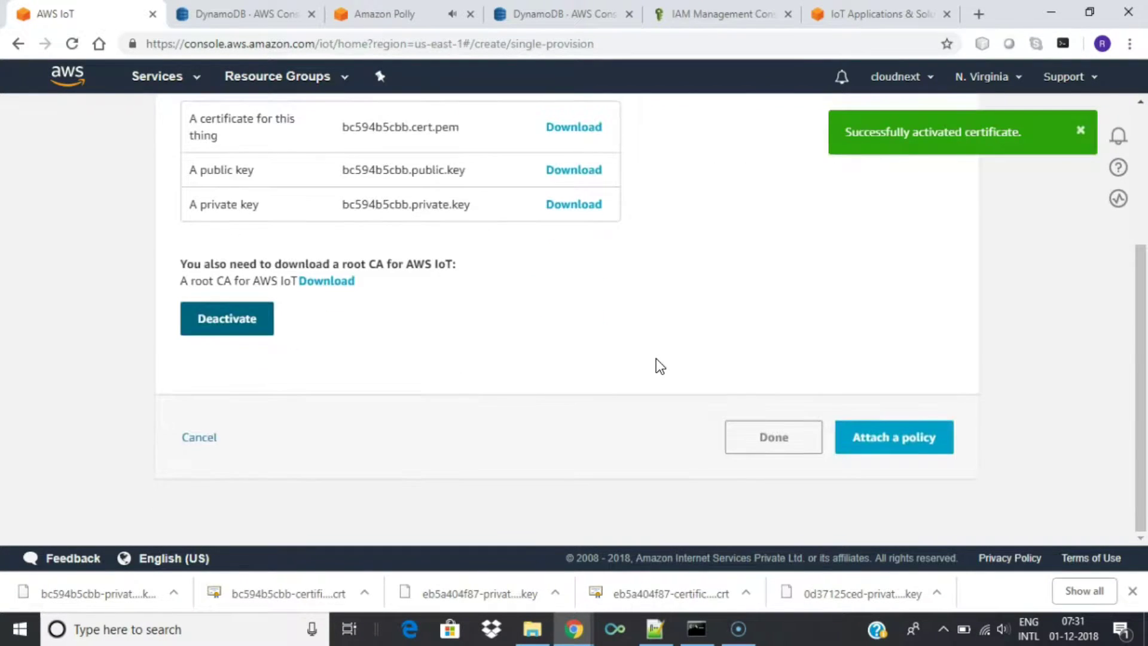
left_click(779, 446)
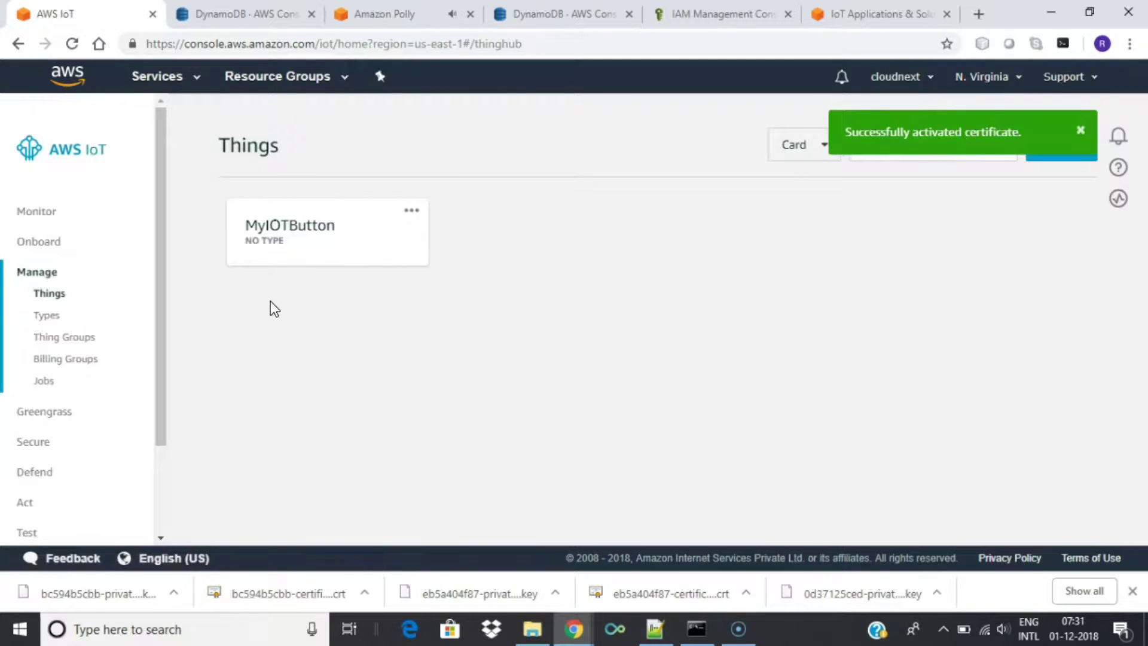
Step: Examine the details of the MyIOTButton thing, including its ARN and type, and return to the things list
left_click(341, 234)
scroll(419, 376, "down", 3)
scroll(418, 376, "up", 3)
left_click(74, 148)
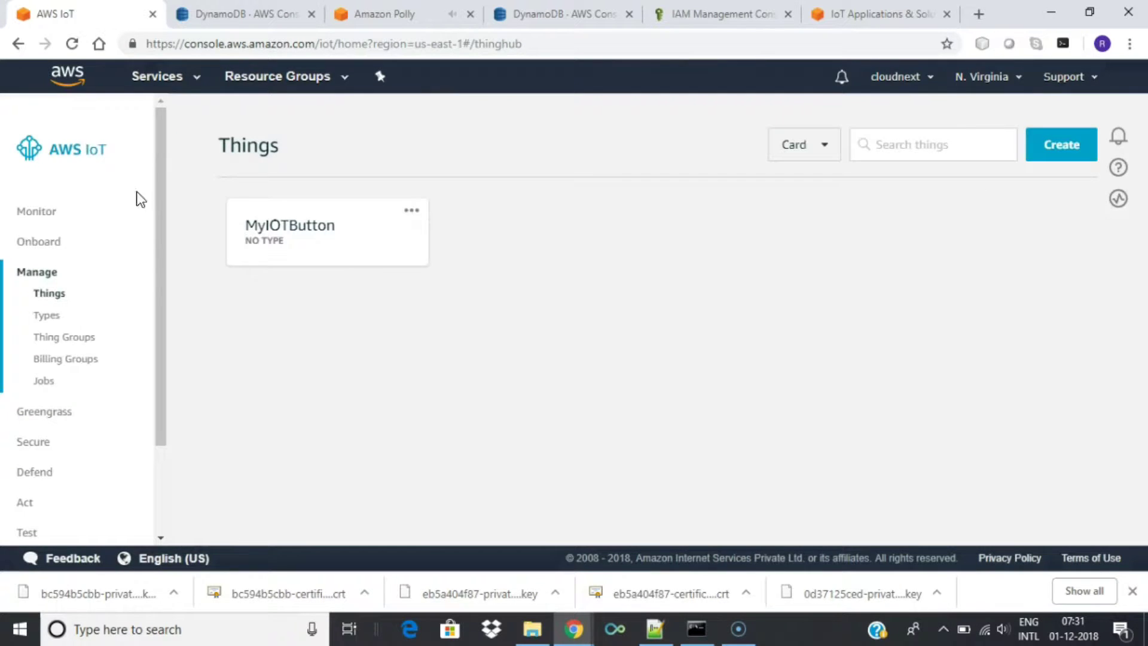
left_click(296, 228)
scroll(556, 346, "down", 2)
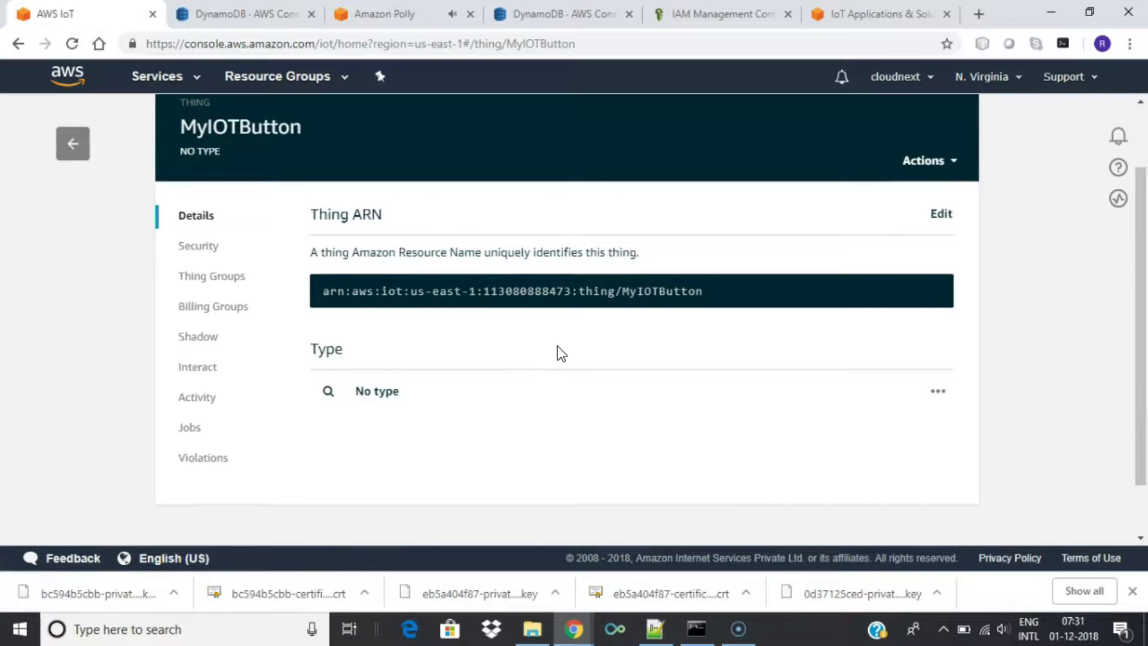
left_click(75, 146)
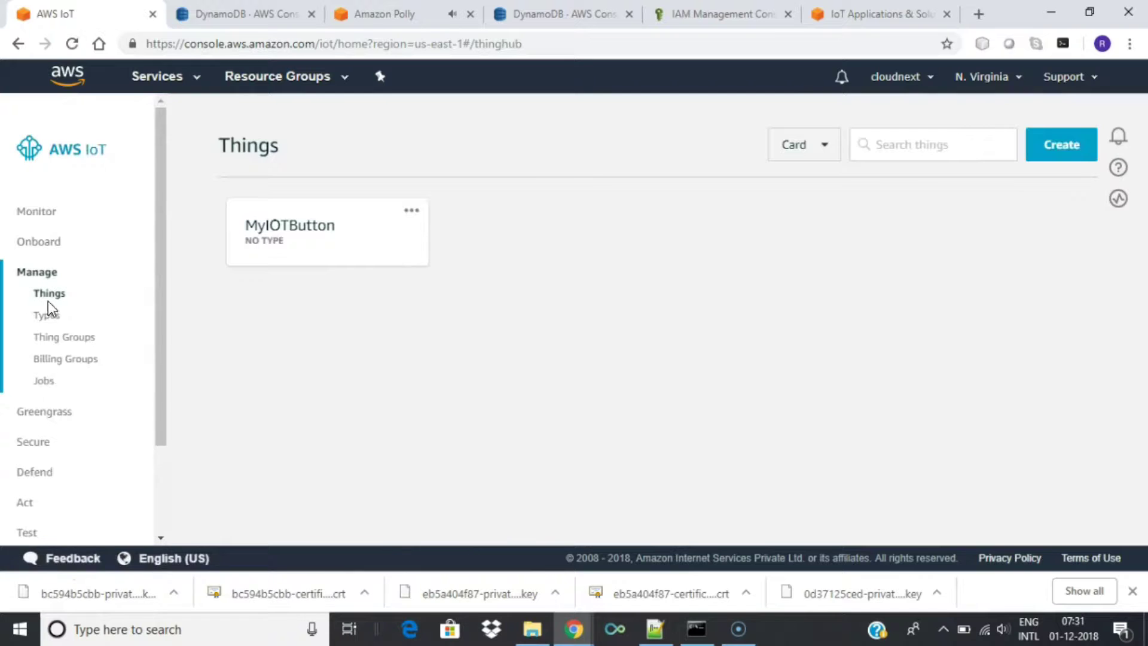
Step: Examine the new certificate's details, policies and attached things in the Secure section, and return to the certificates list
scroll(47, 302, "down", 2)
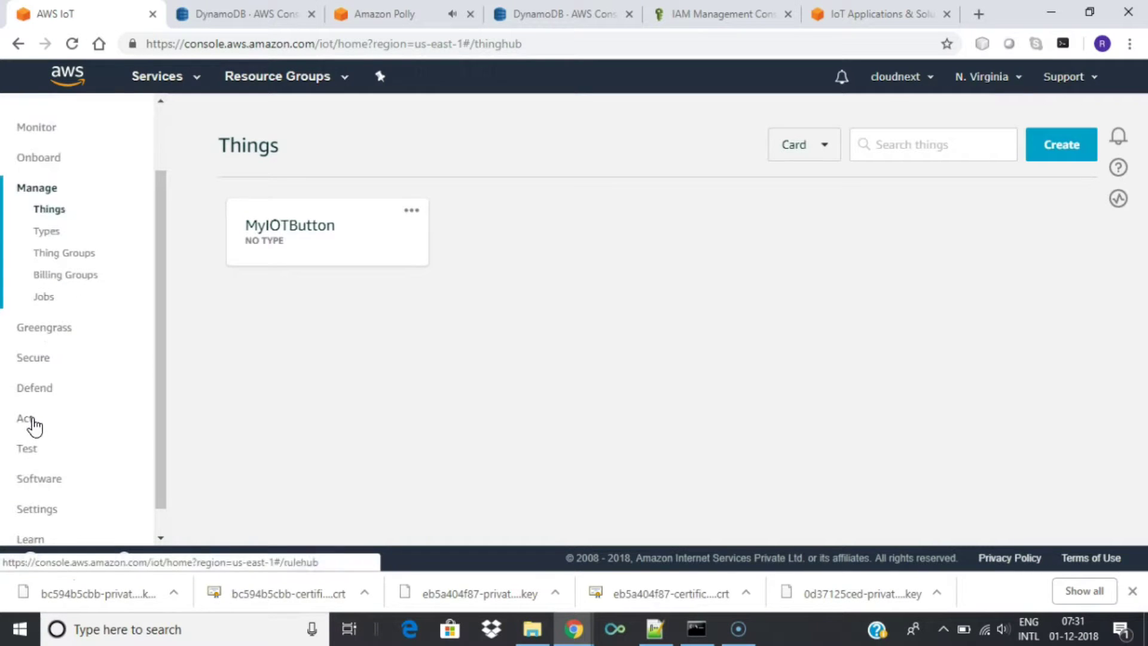
left_click(37, 357)
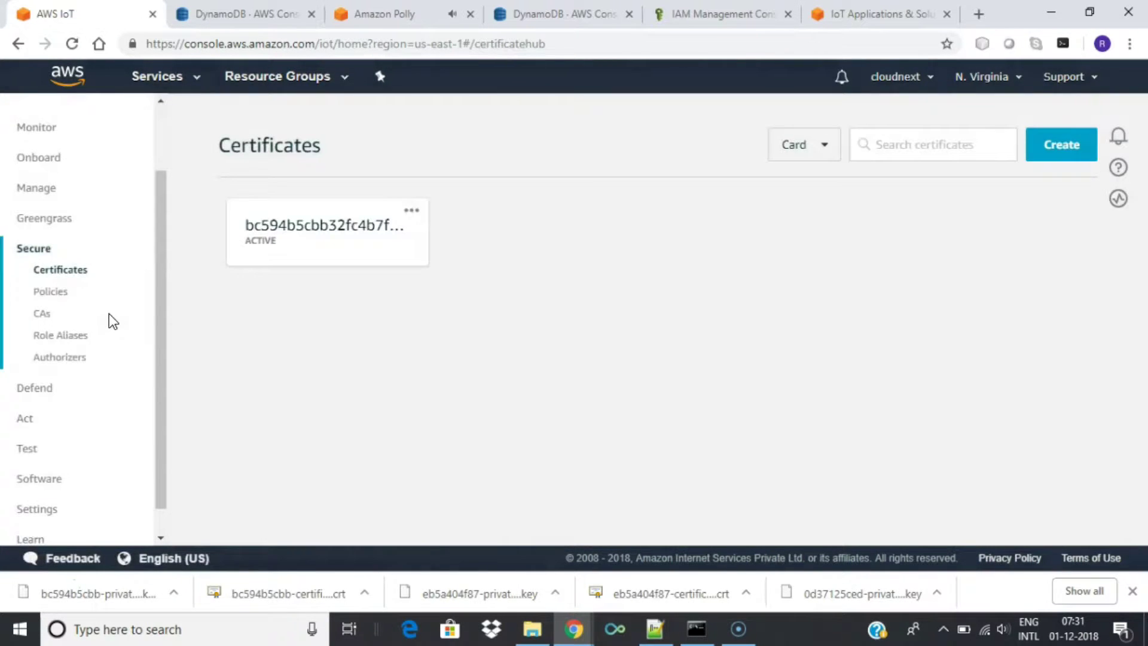
left_click(325, 228)
scroll(504, 321, "down", 1)
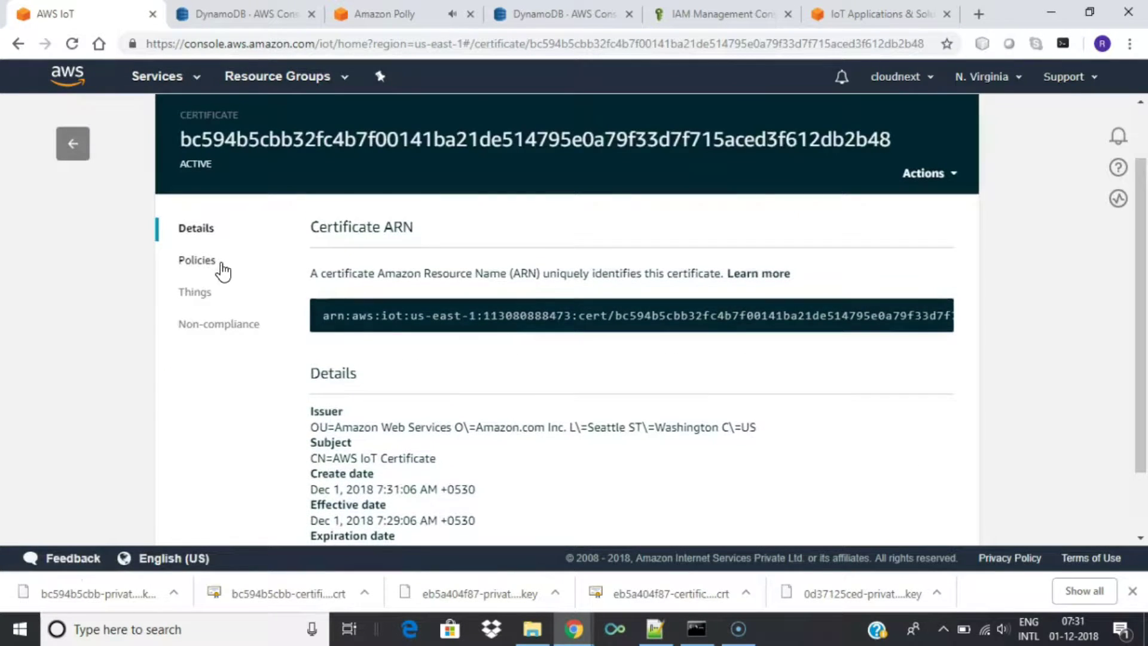
left_click(210, 262)
left_click(205, 299)
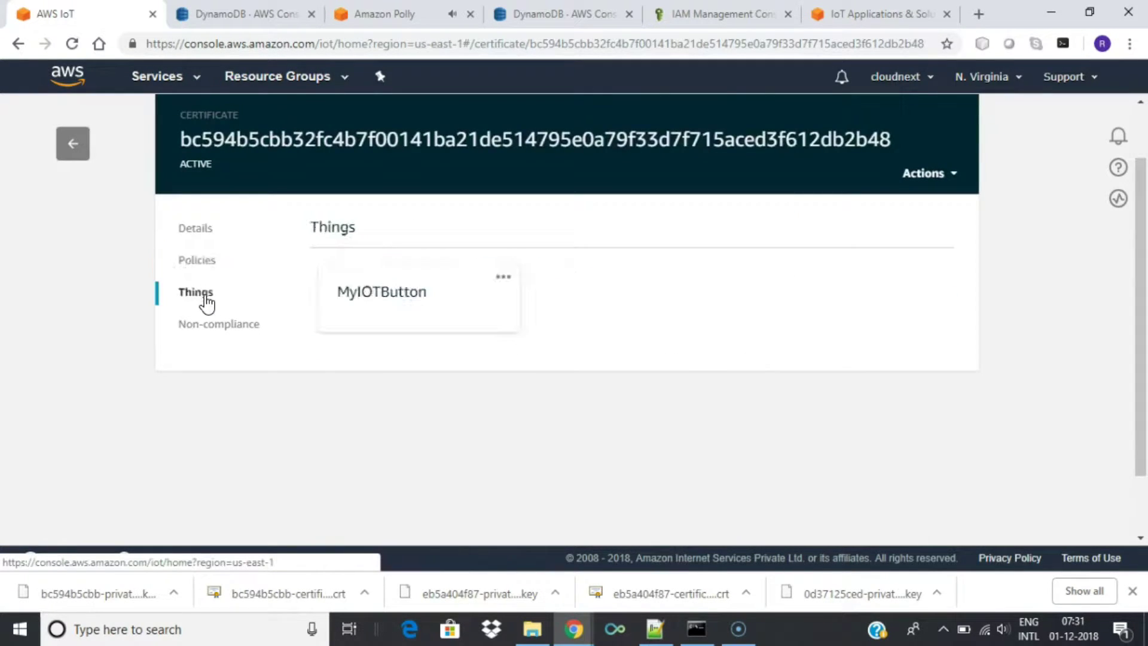
left_click(73, 149)
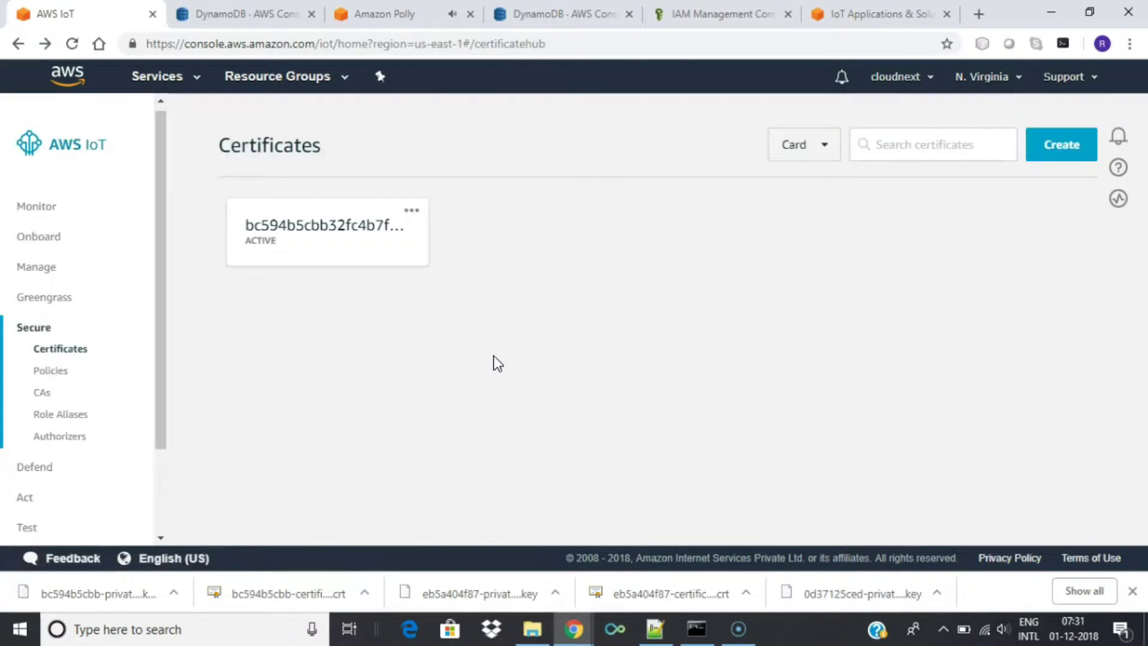
Step: Start a new AWS IoT policy and name it MyIOTButtonPolicy
left_click(57, 372)
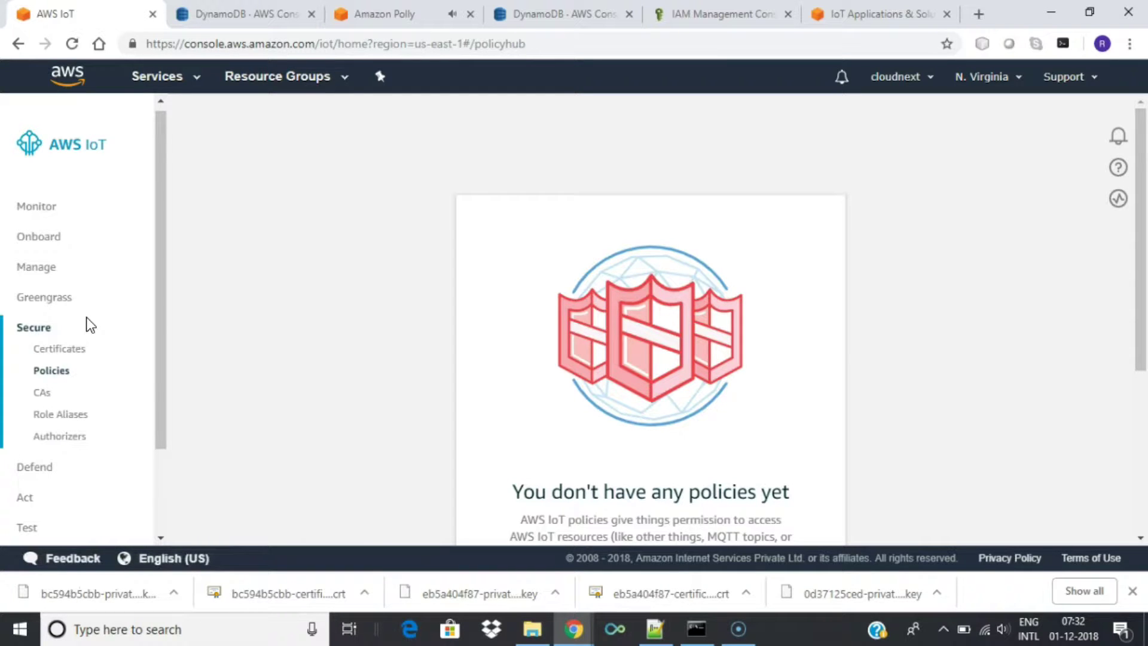
scroll(734, 317, "down", 4)
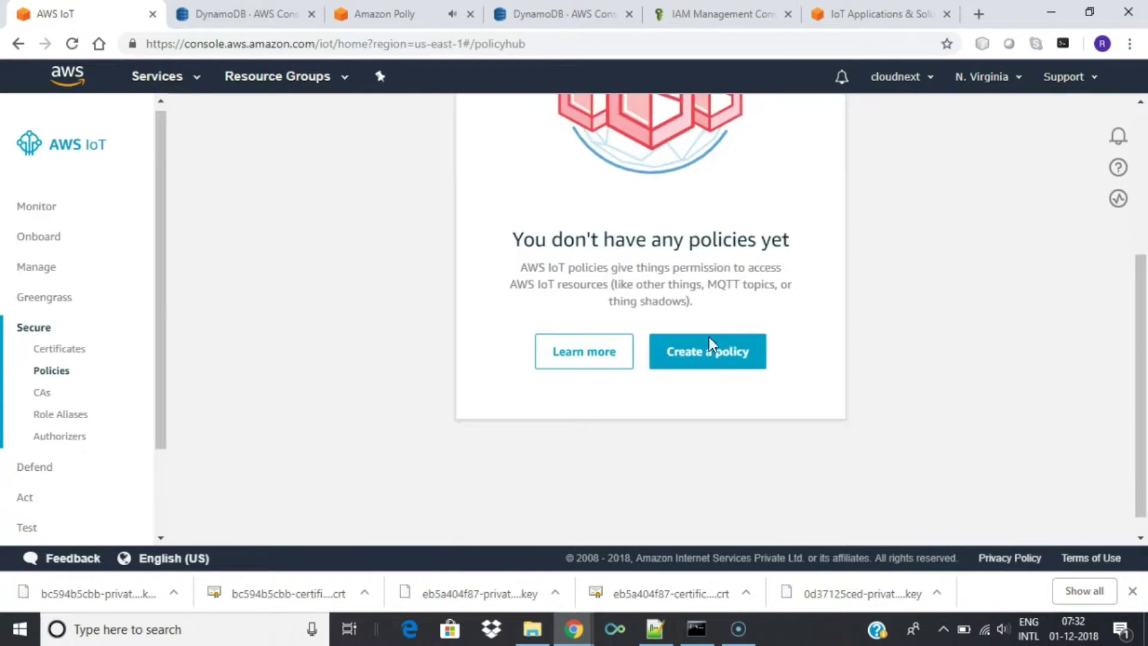
left_click(711, 351)
scroll(816, 346, "down", 2)
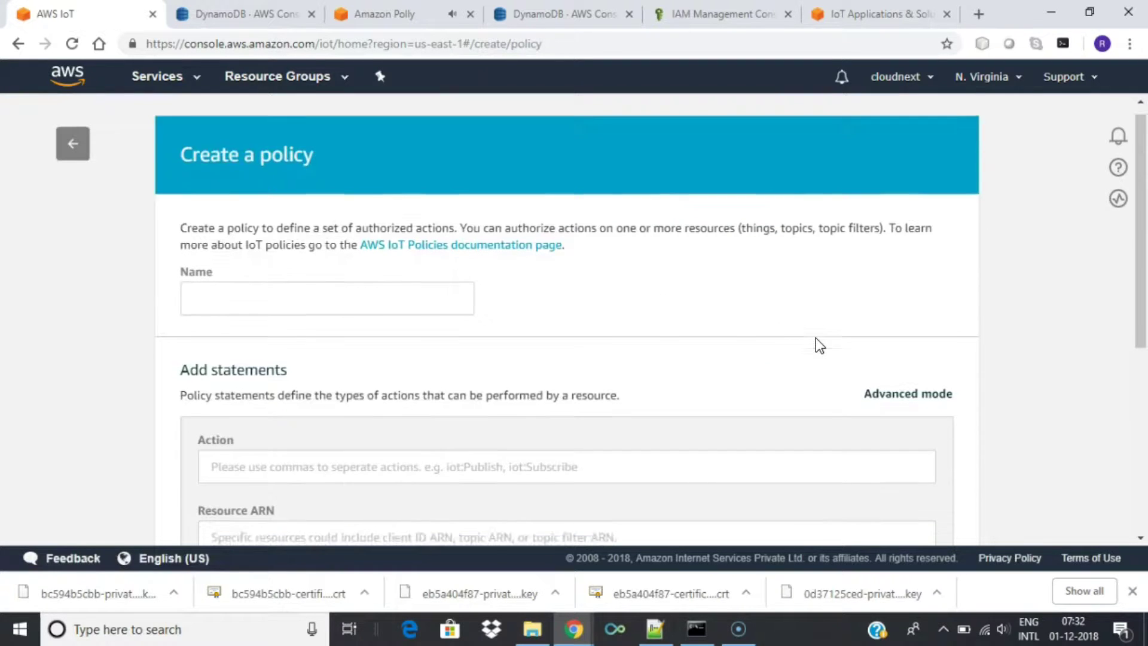
left_click(326, 217)
type("MyIOTButton")
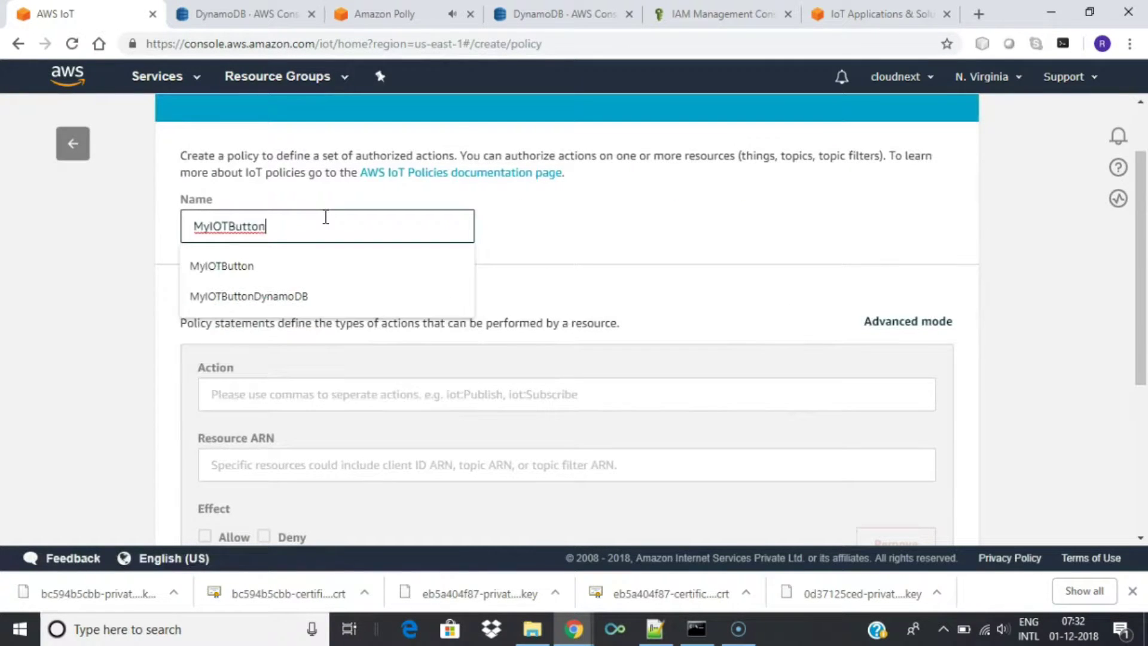
type("Policy")
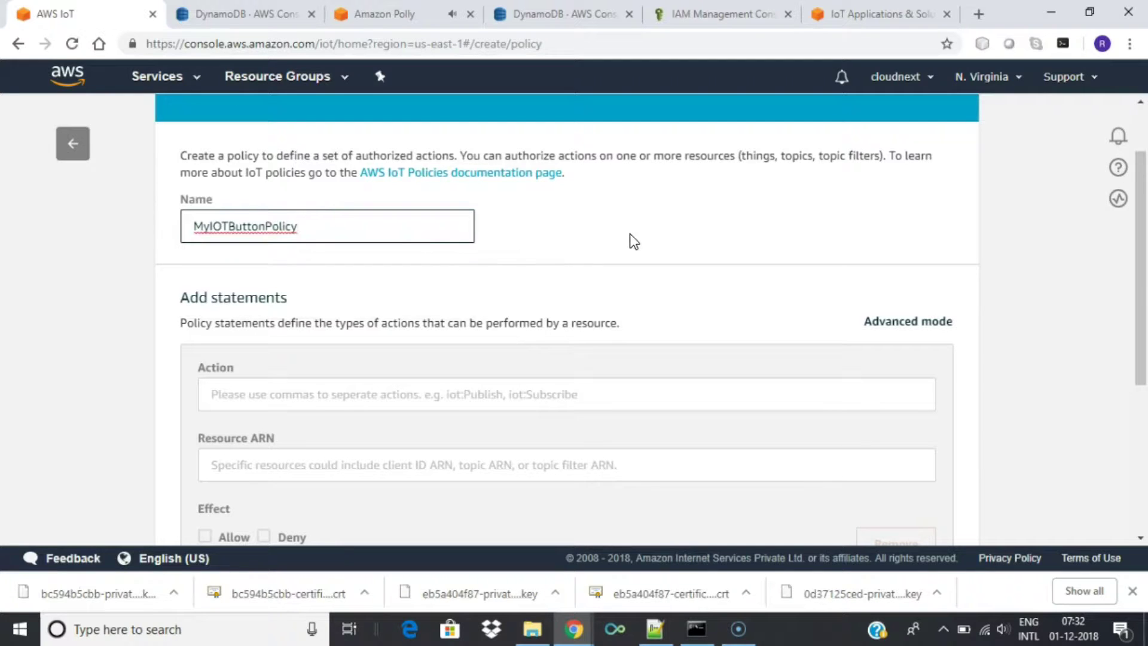
Step: Set the action of the policy's first statement to iot:Connect
scroll(630, 238, "down", 2)
left_click(281, 311)
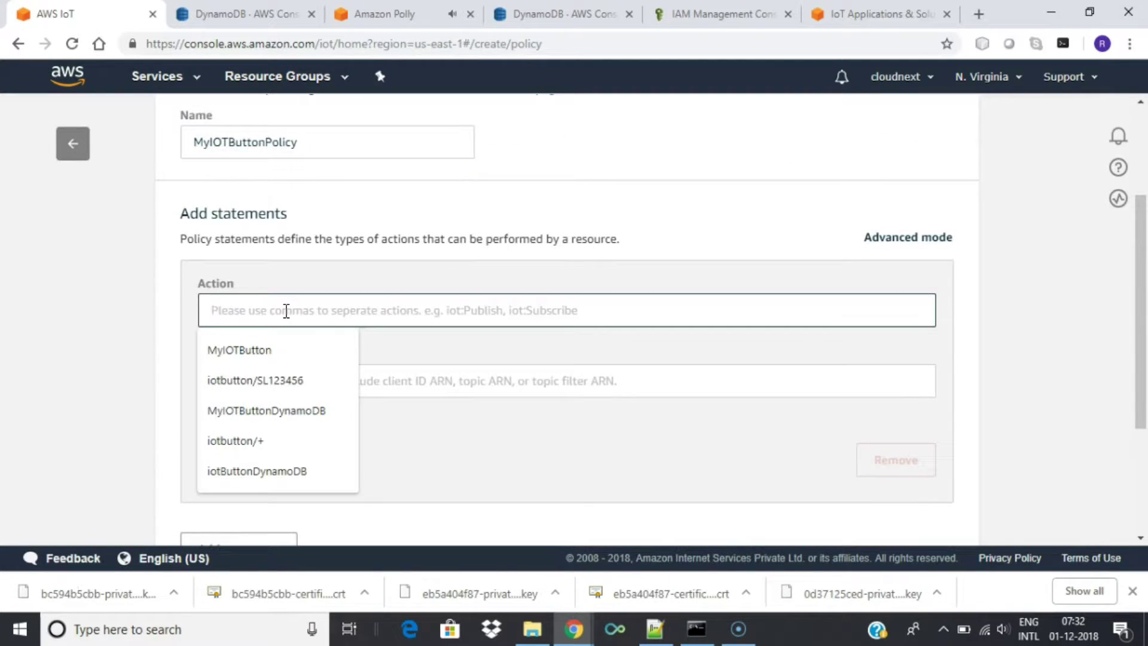
type("co")
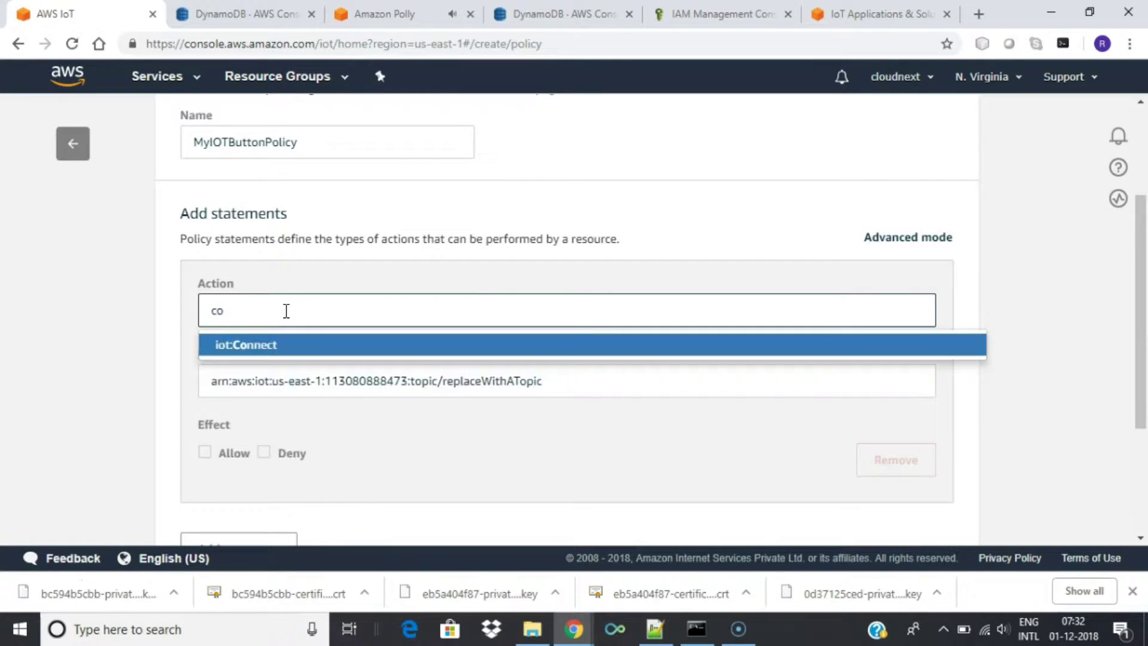
left_click(264, 346)
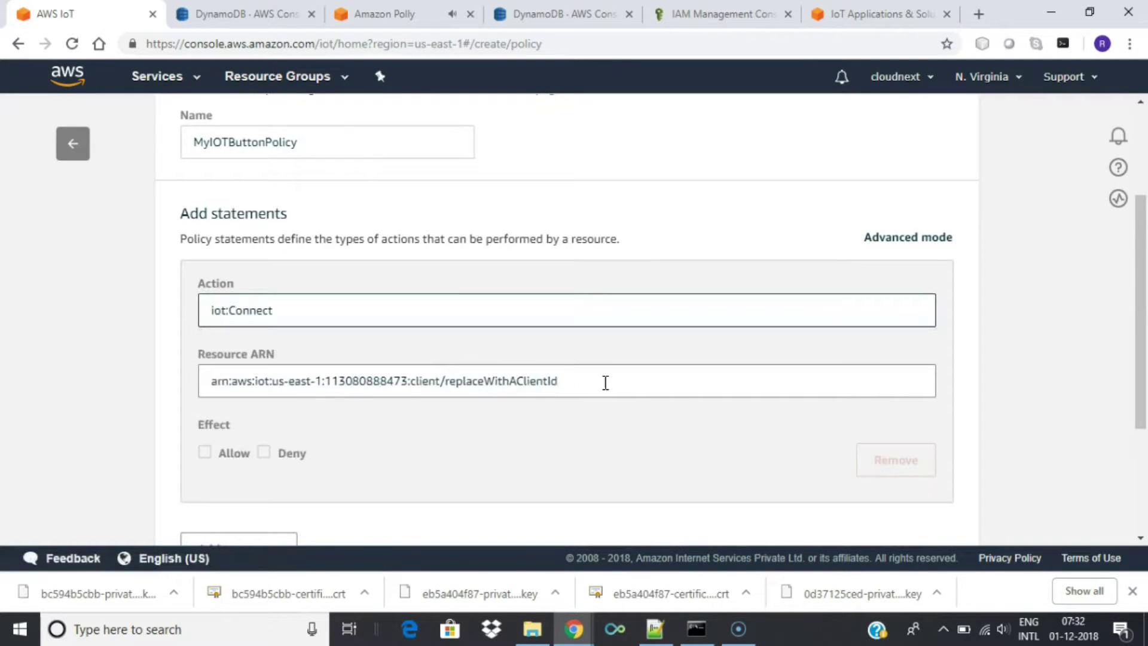
Step: Set the statement's resource ARN to *, allow its effect, and create the policy
key("Tab")
type("*")
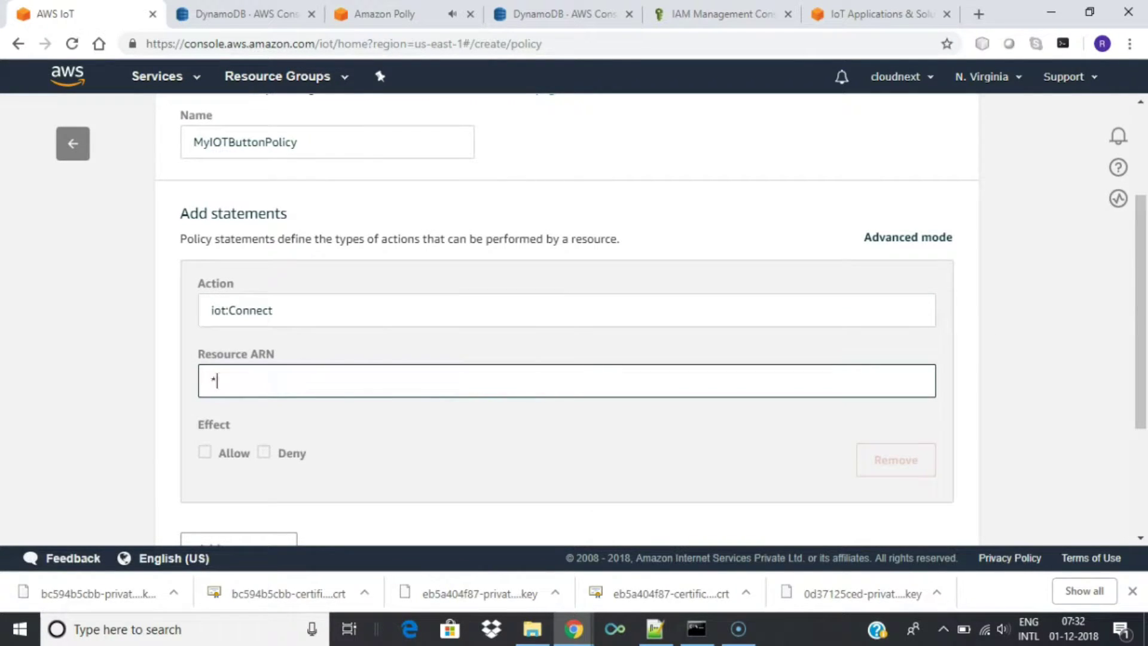
left_click(209, 453)
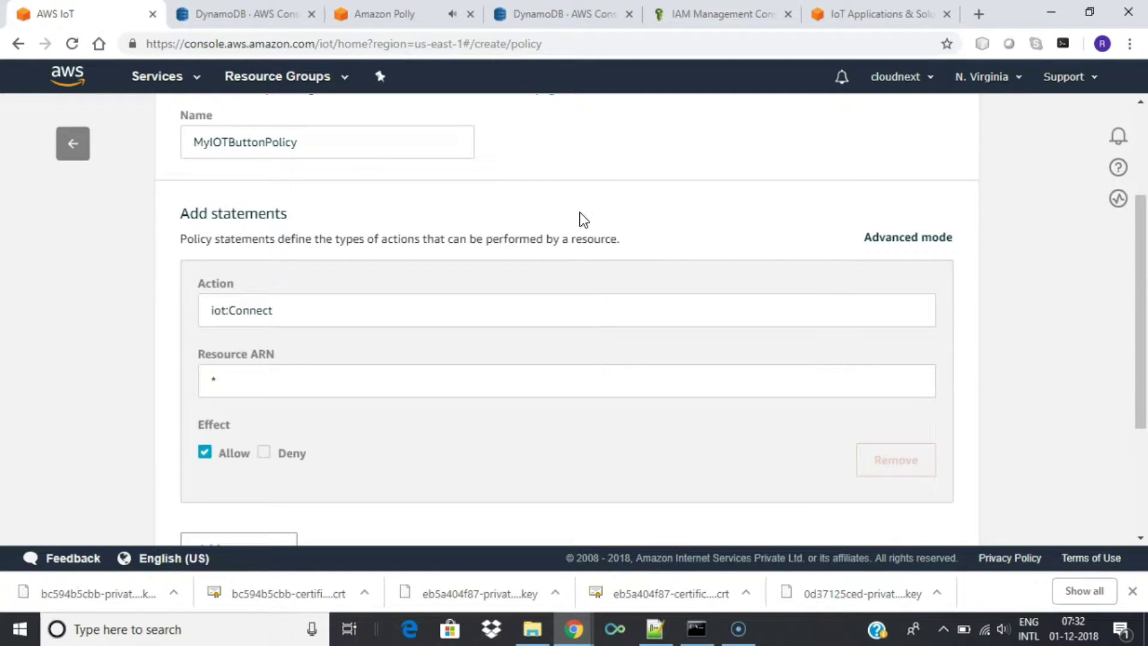
scroll(589, 266, "down", 3)
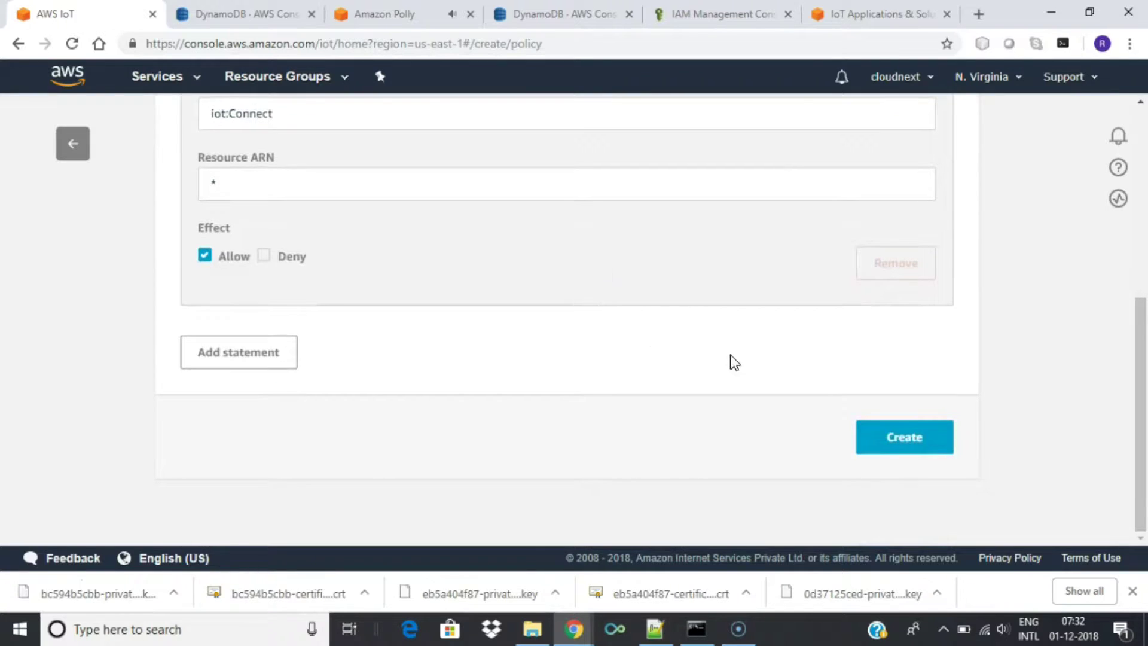
left_click(902, 441)
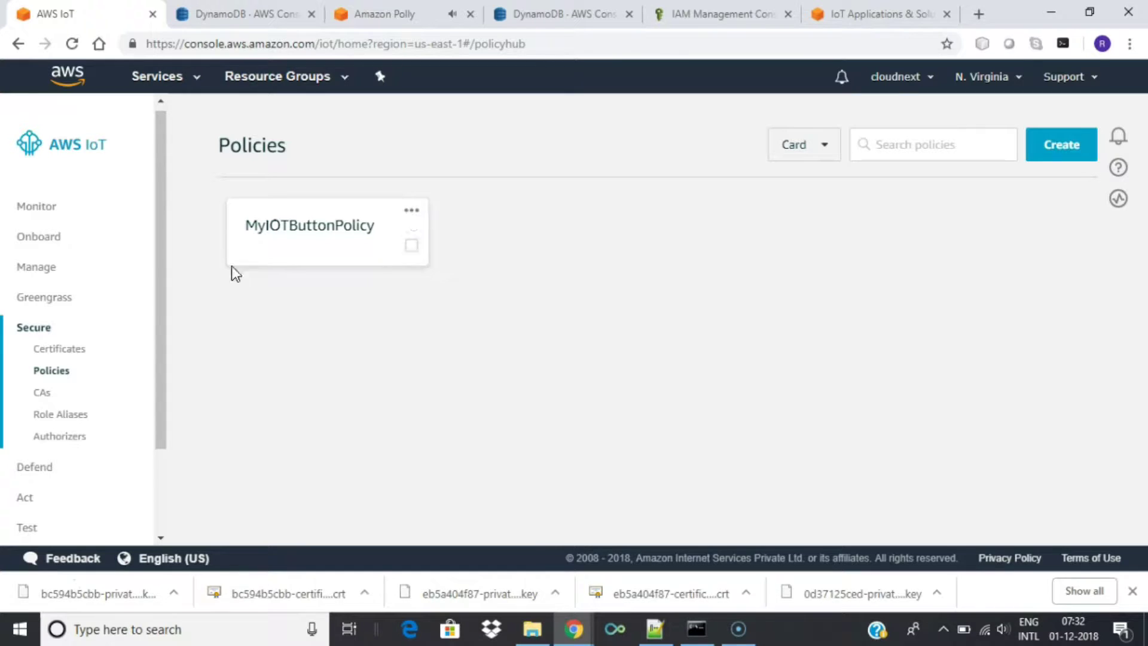
Step: Attach the MyIOTButtonPolicy policy to the active certificate in the Secure section
left_click(67, 342)
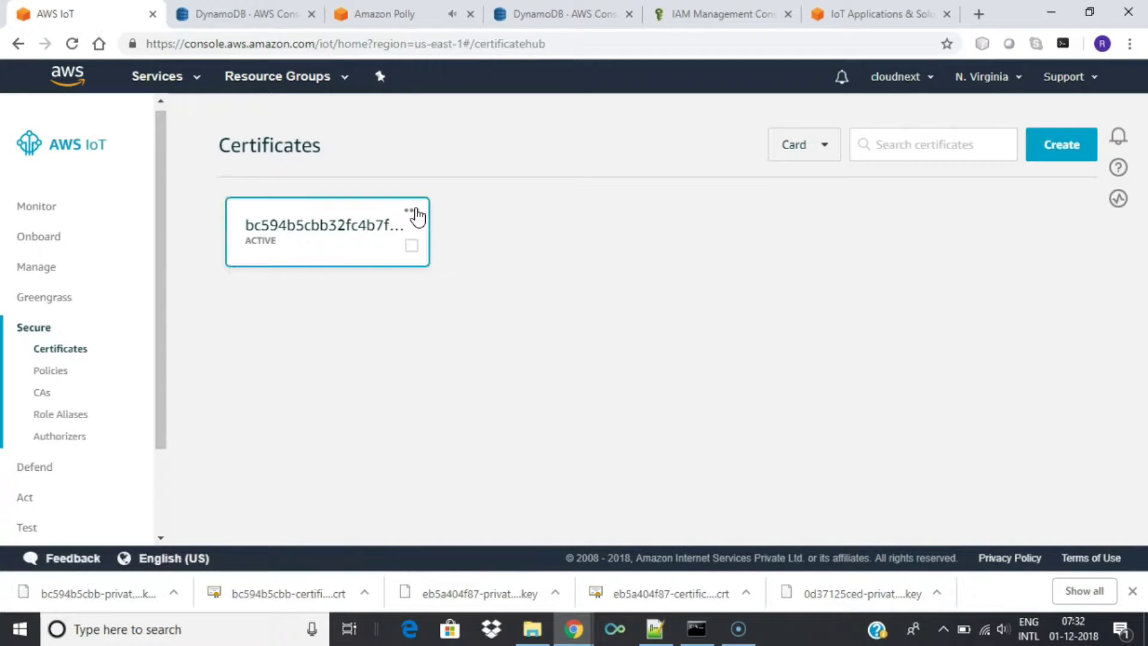
left_click(415, 213)
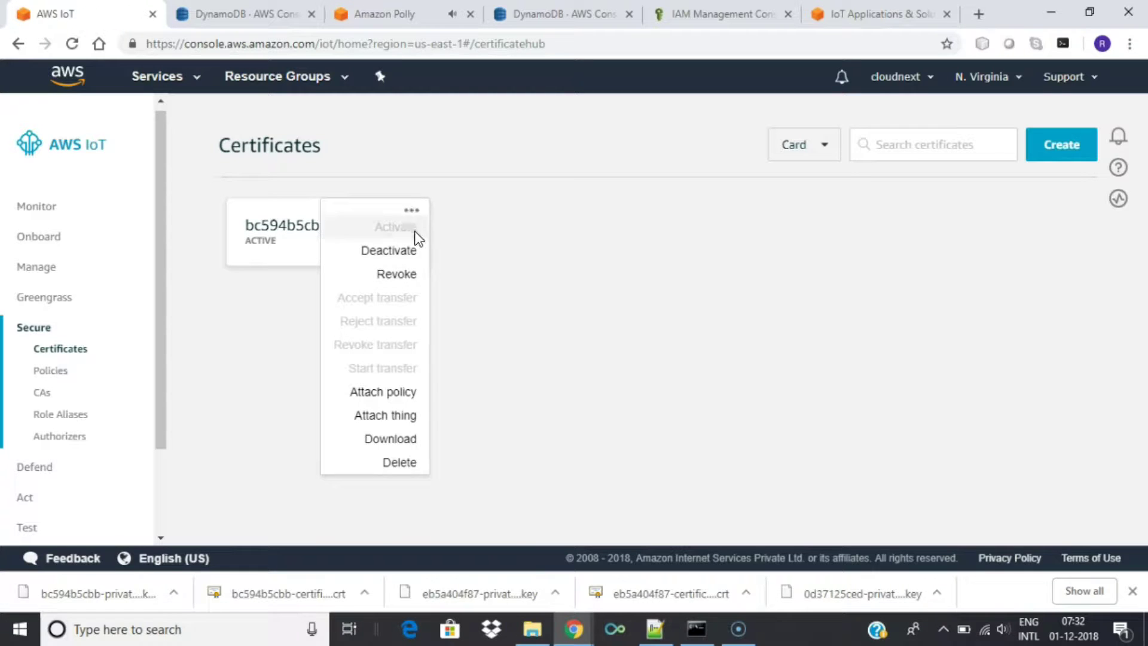
left_click(397, 396)
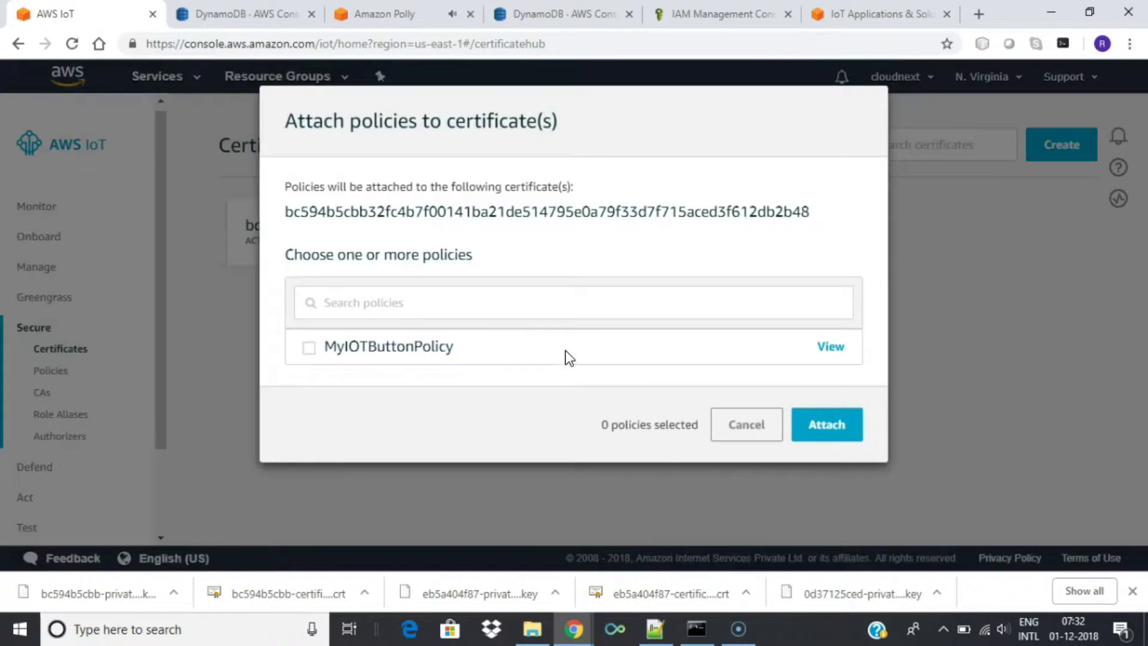
left_click(312, 351)
left_click(821, 428)
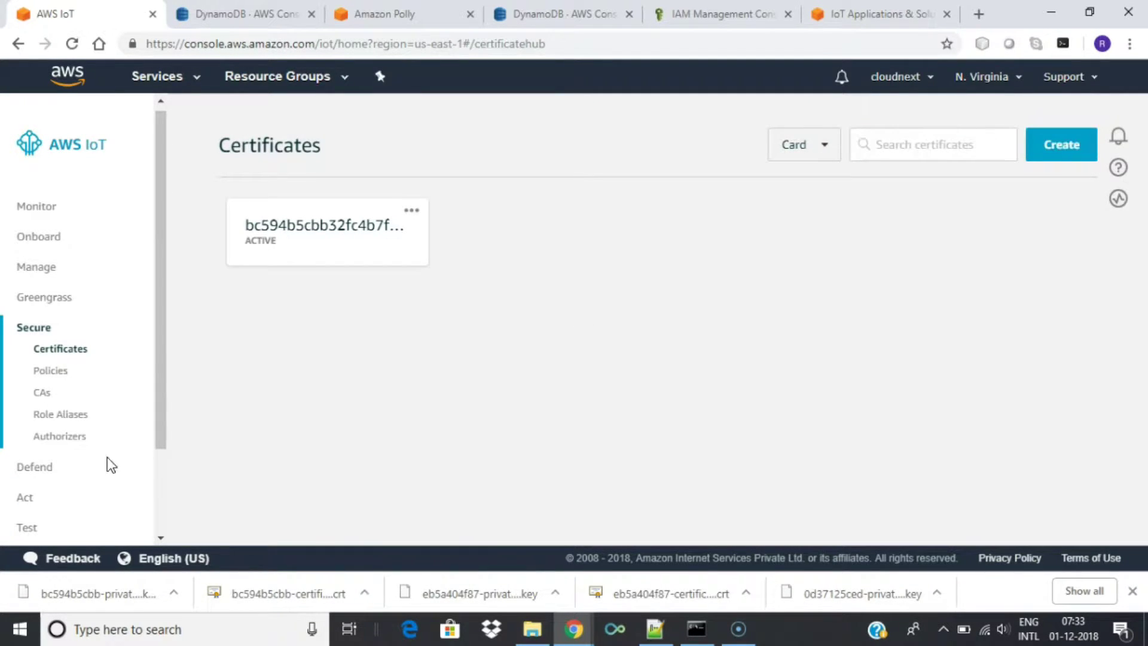
Step: Attach the MyIOTButton thing to the active certificate
key("ctrl+3")
left_click(85, 11)
left_click(411, 212)
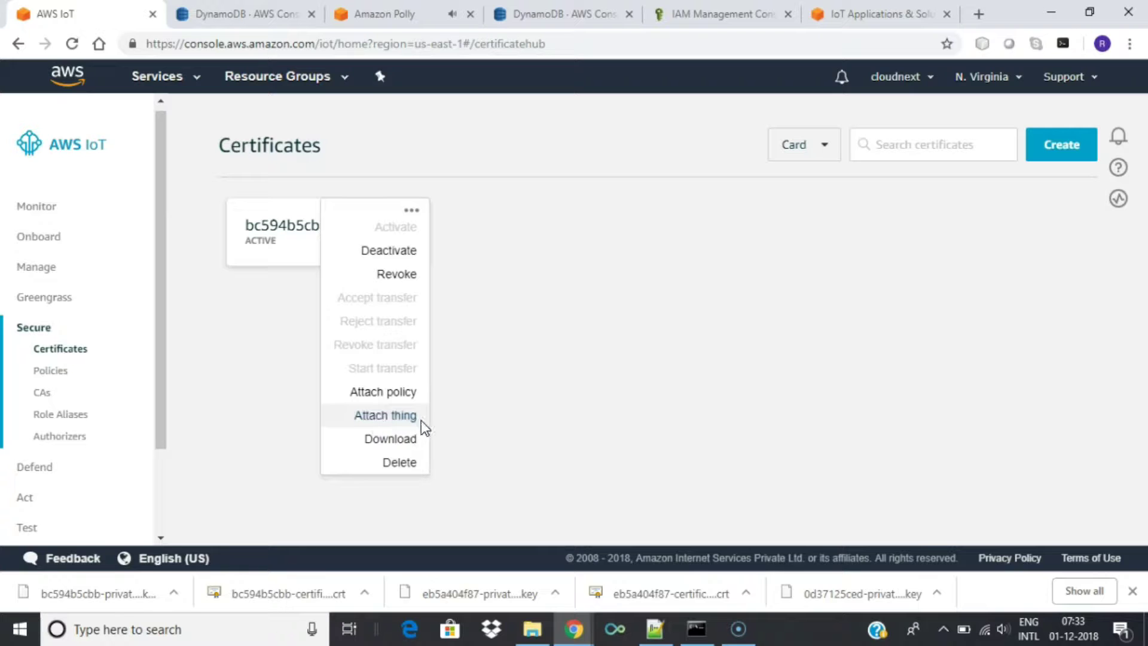
left_click(390, 418)
left_click(308, 353)
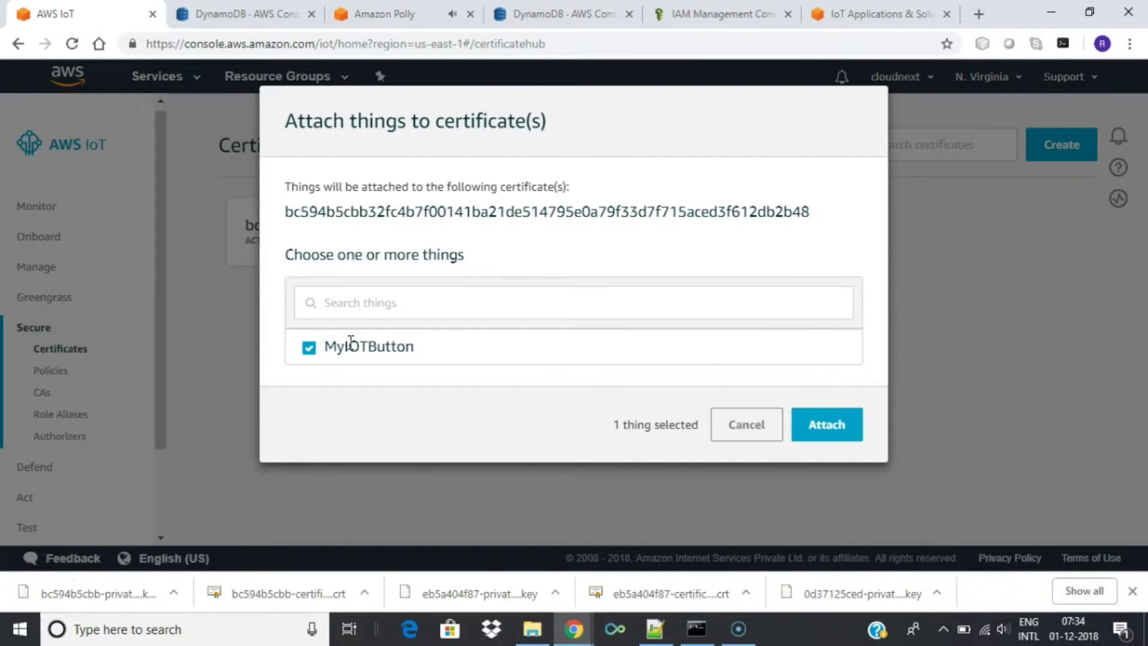
left_click(816, 428)
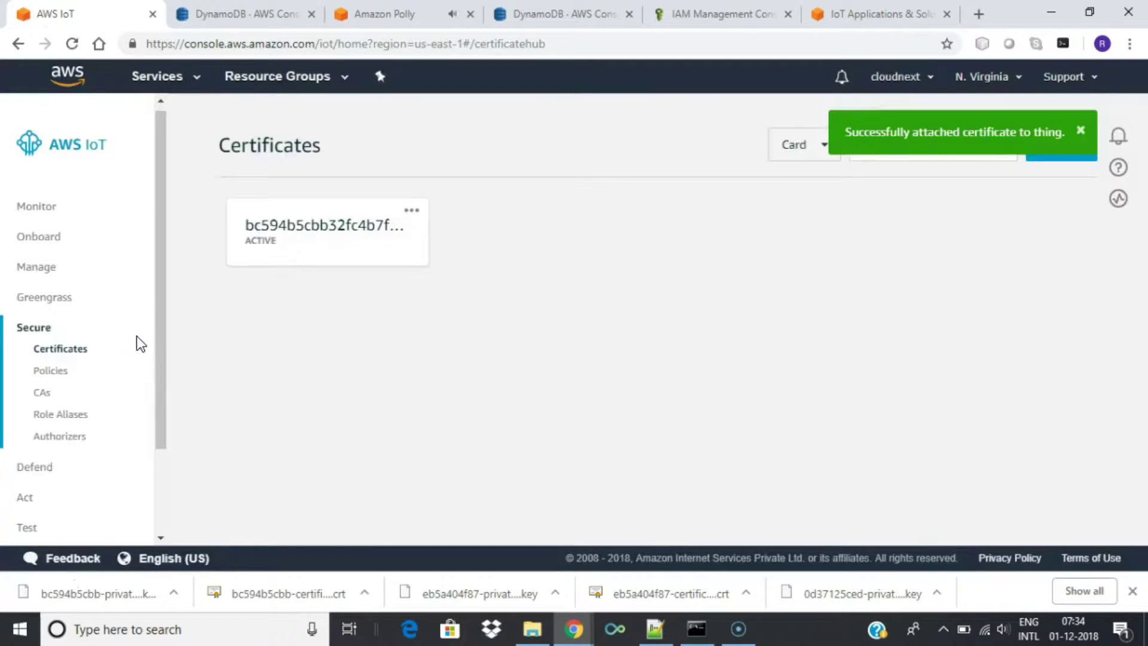
Step: Check which things and policies are attached to the certificate, and return to the certificates list
left_click(36, 268)
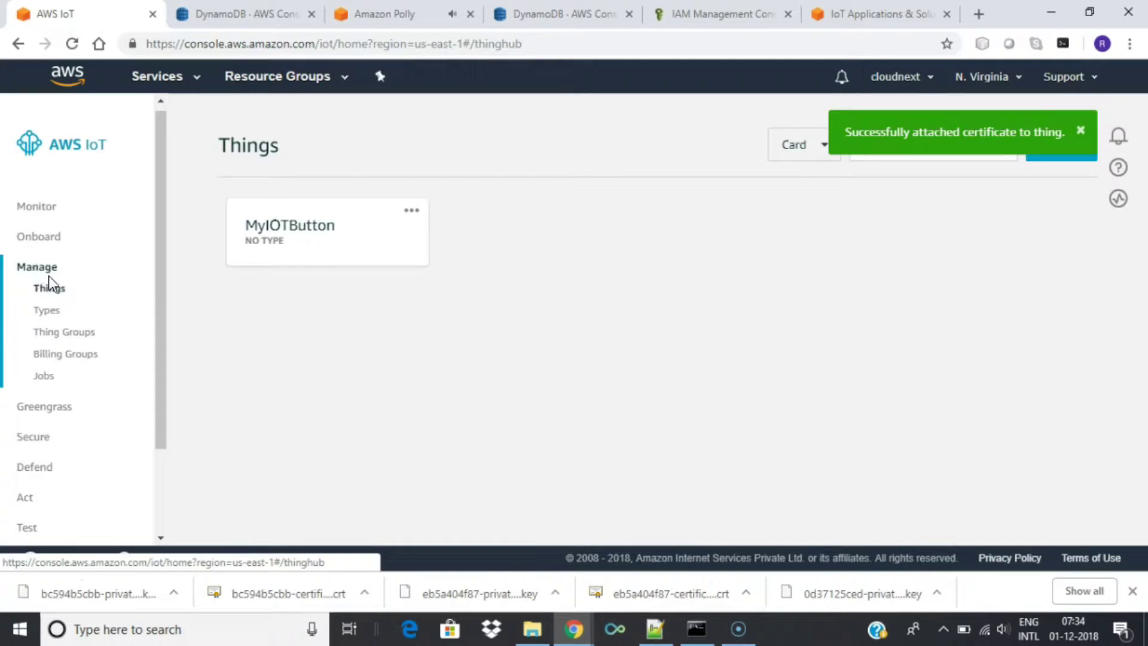
scroll(66, 347, "down", 2)
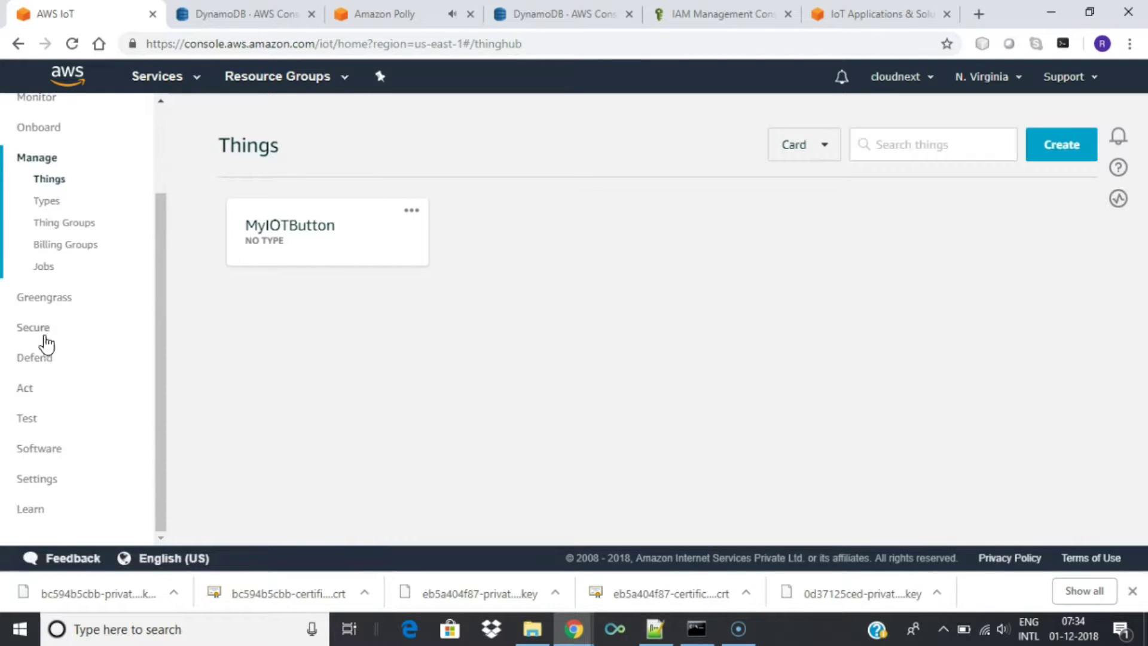
left_click(46, 333)
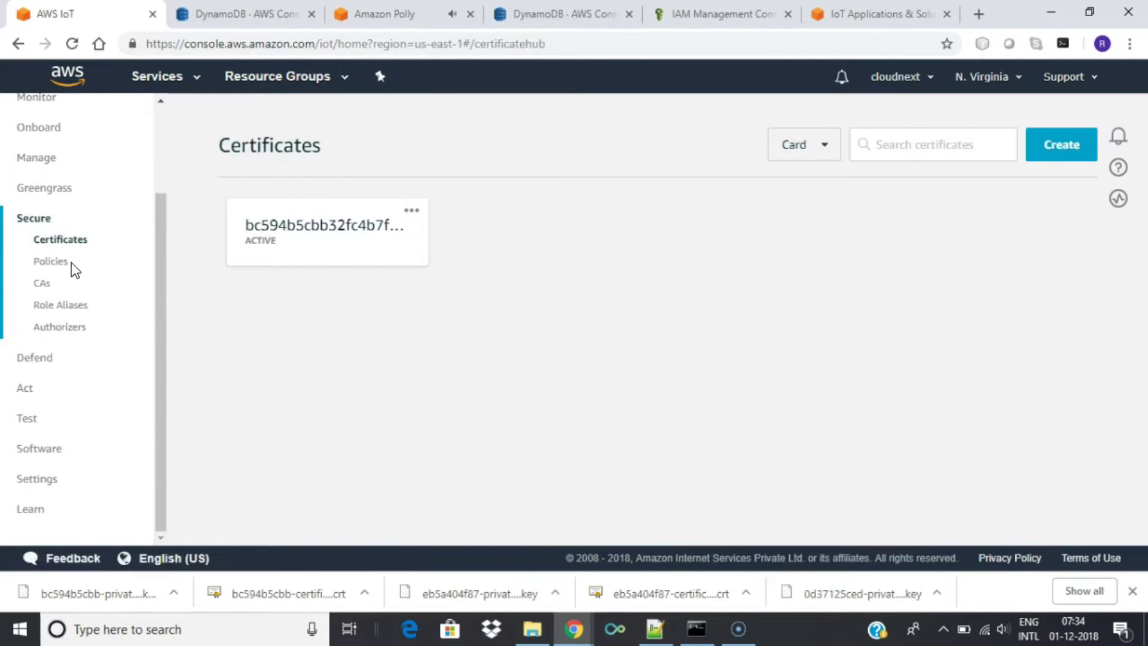
left_click(348, 245)
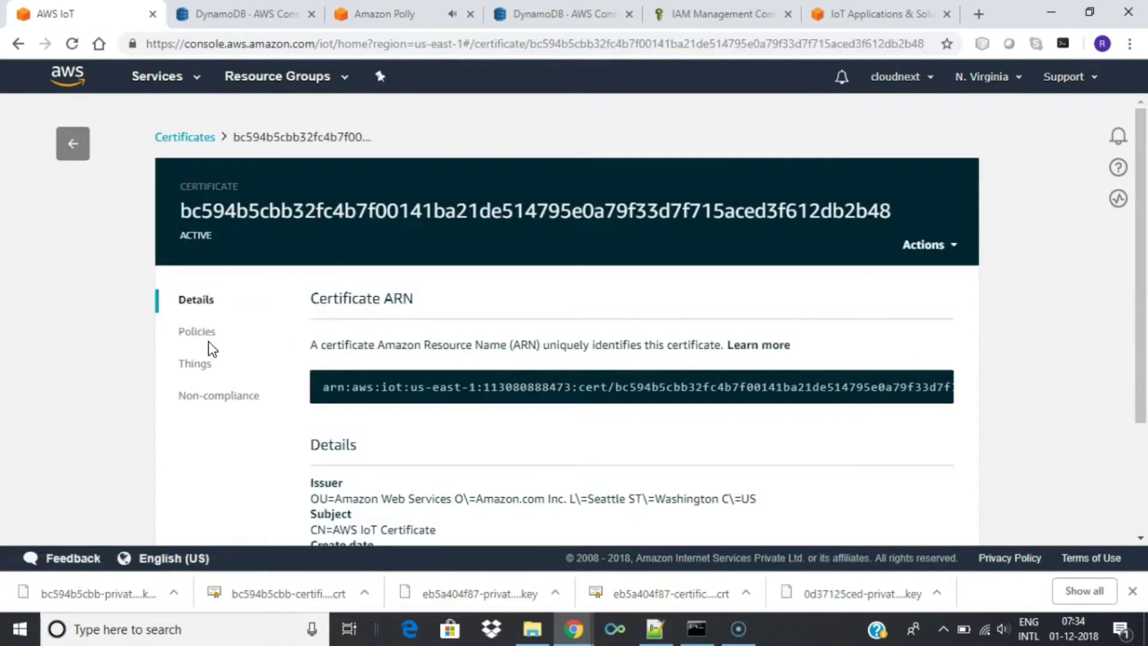
left_click(193, 334)
left_click(193, 365)
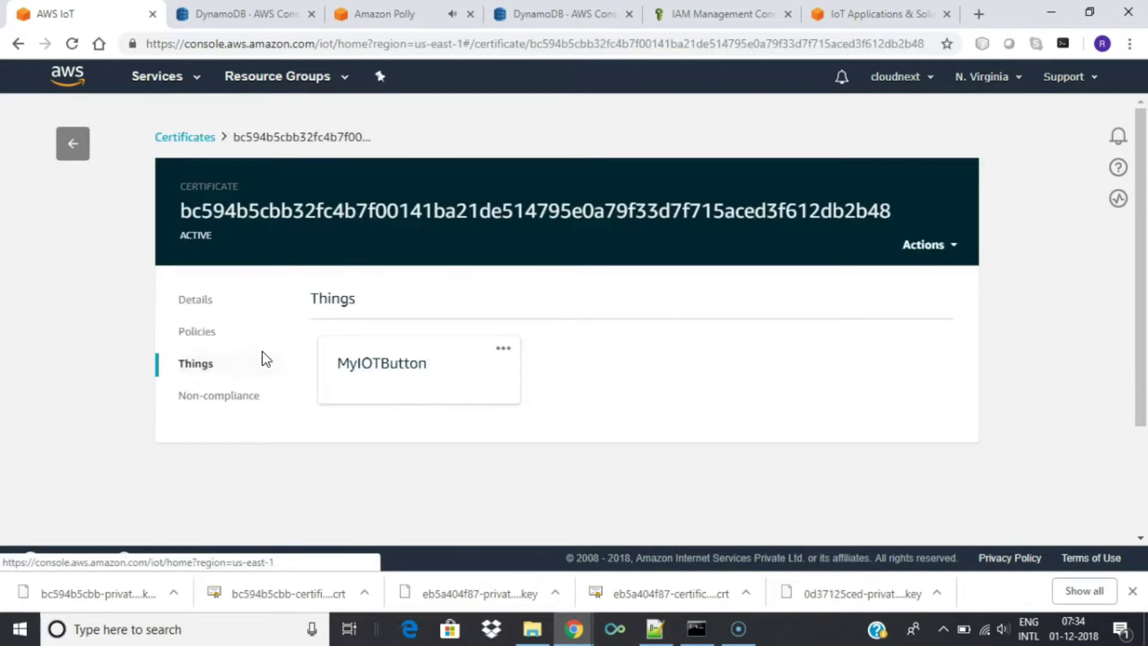
left_click(189, 331)
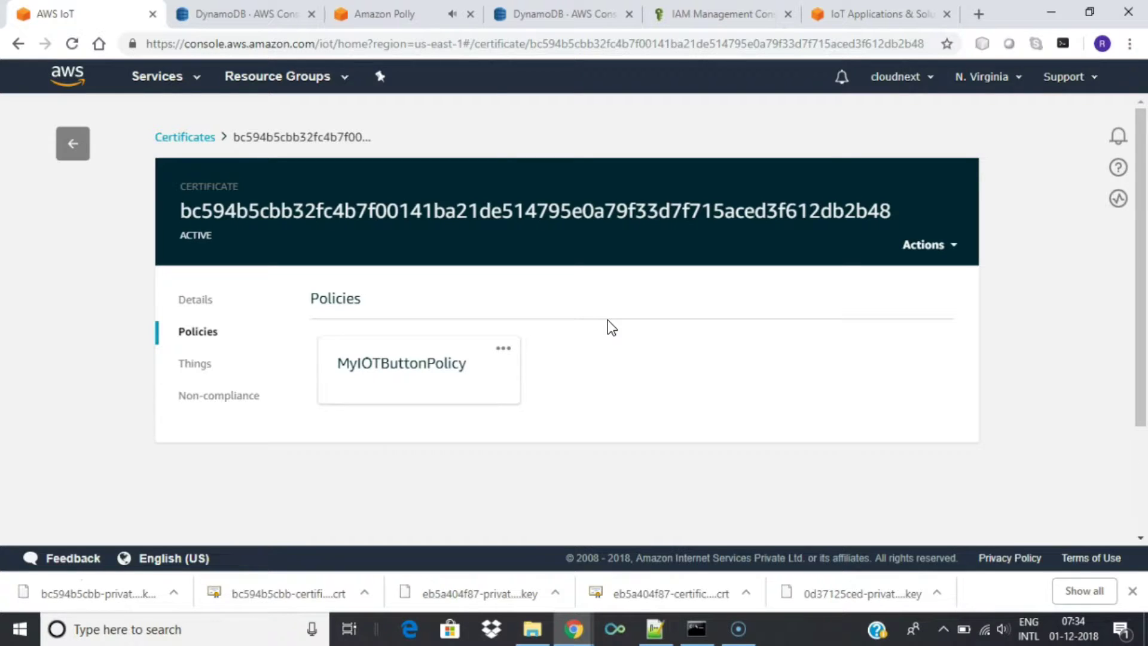
left_click(77, 147)
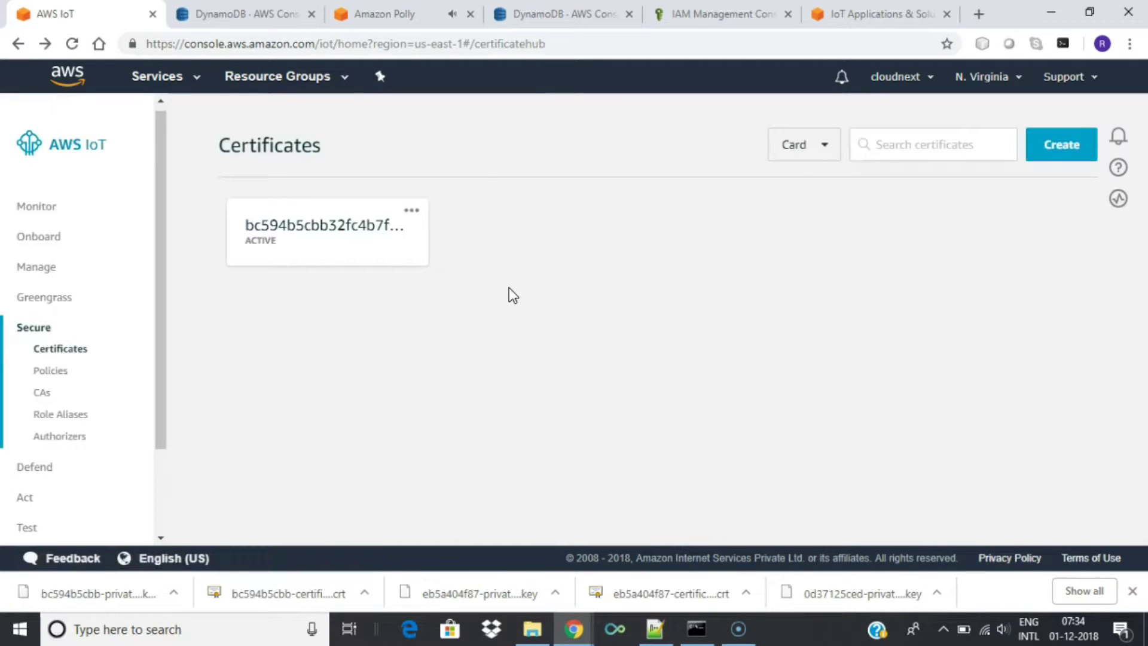
Step: Open the MQTT test client, view its help text, and close the help and the connection notification
scroll(101, 326, "down", 2)
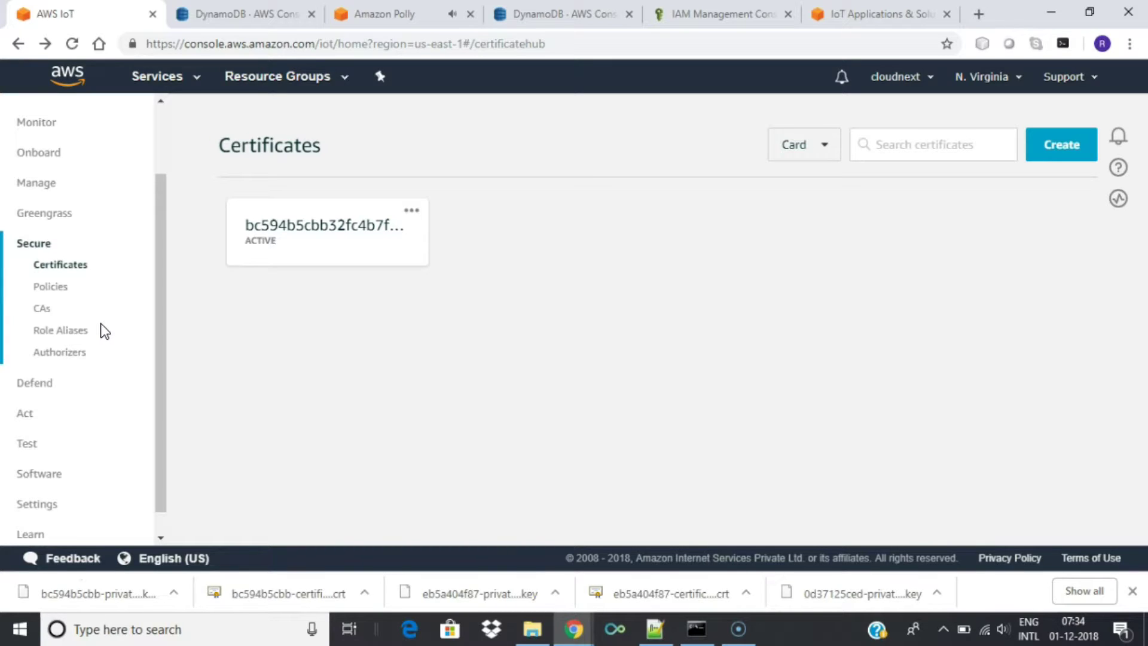
left_click(26, 443)
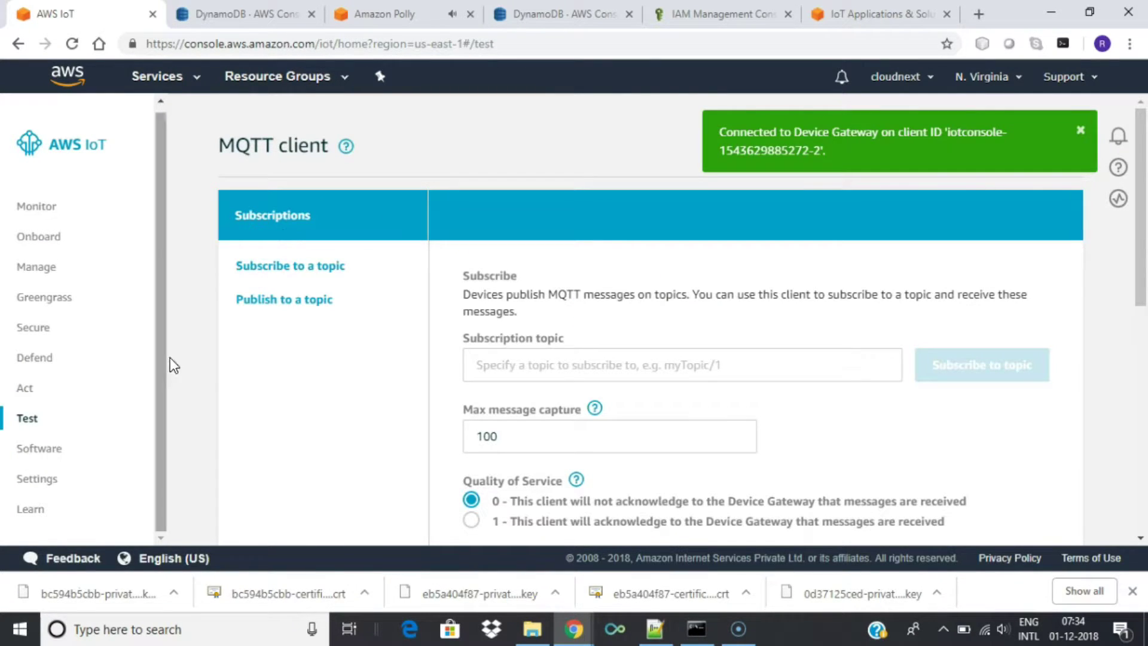
left_click(25, 422)
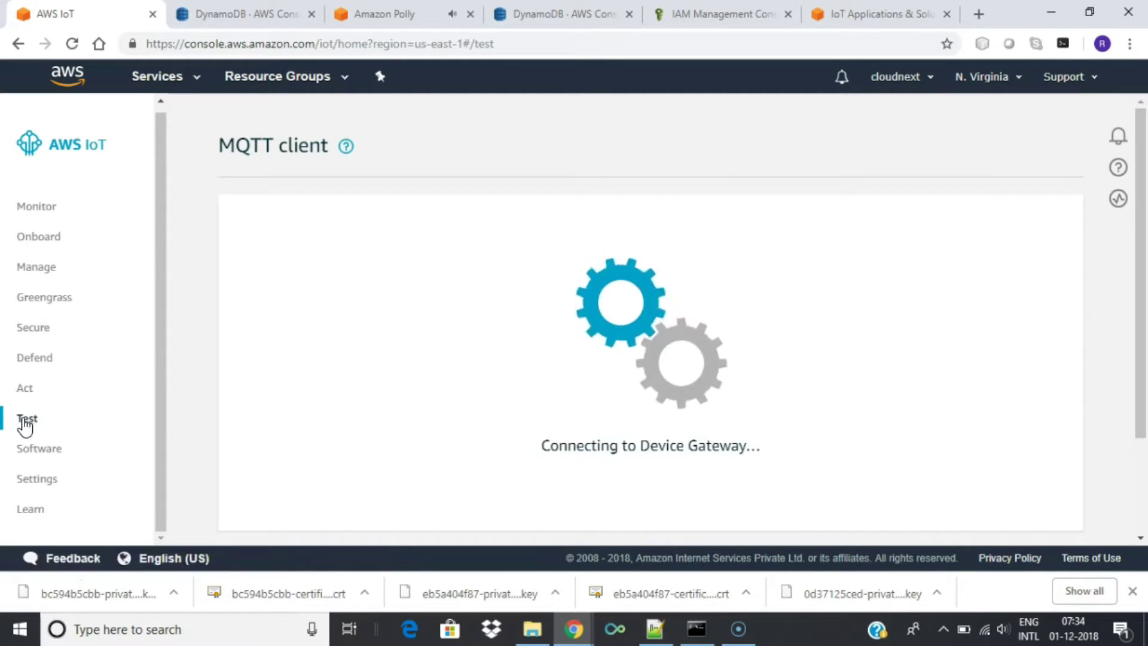
left_click(346, 143)
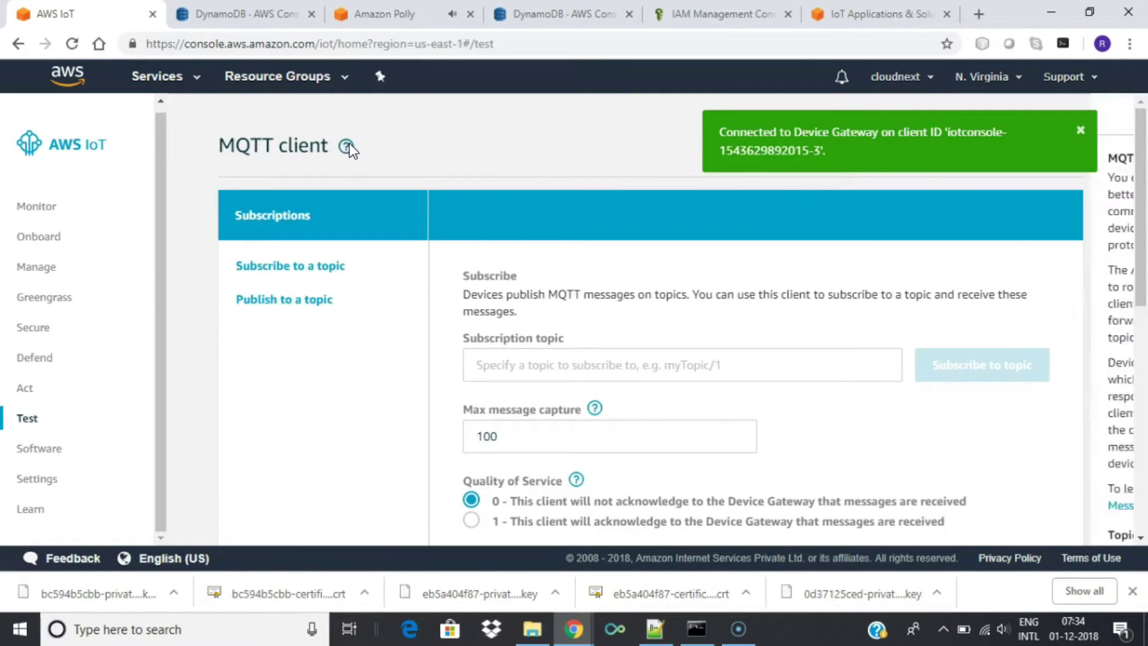
left_click(1082, 129)
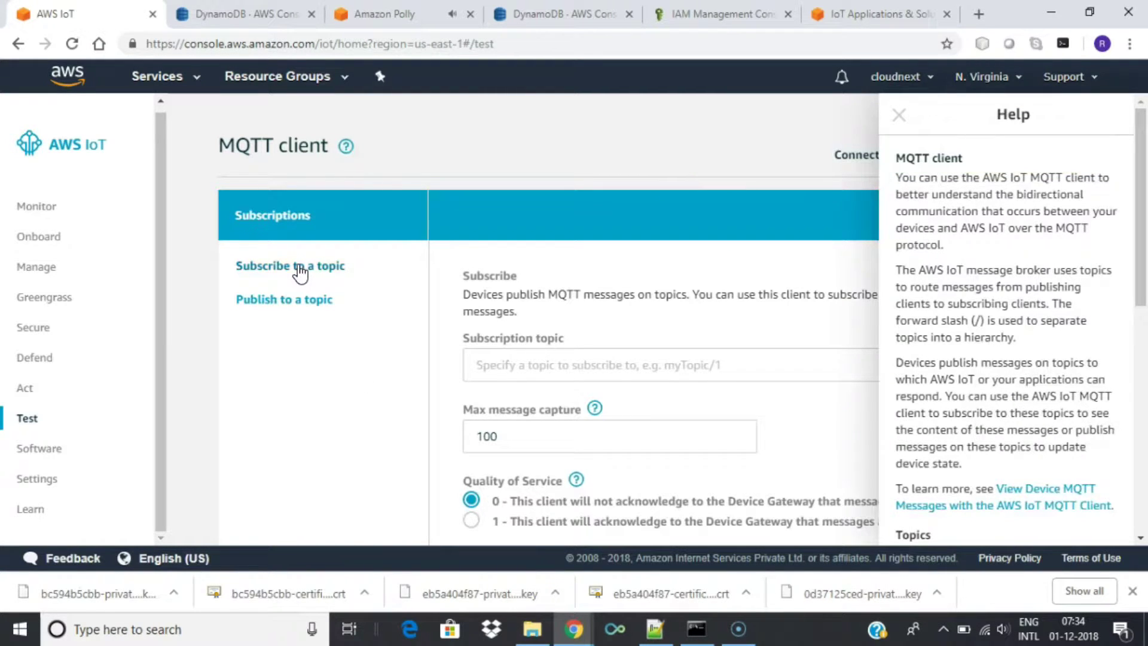
left_click(899, 115)
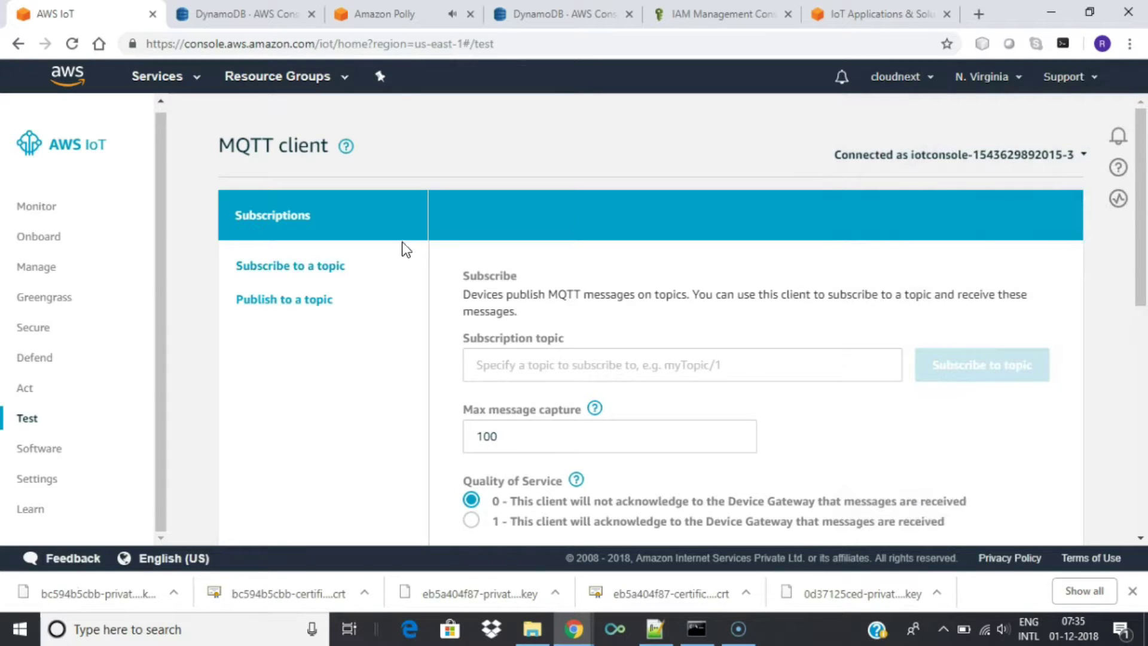
Step: Subscribe the MQTT client to the topic iotbutton/+
left_click(692, 364)
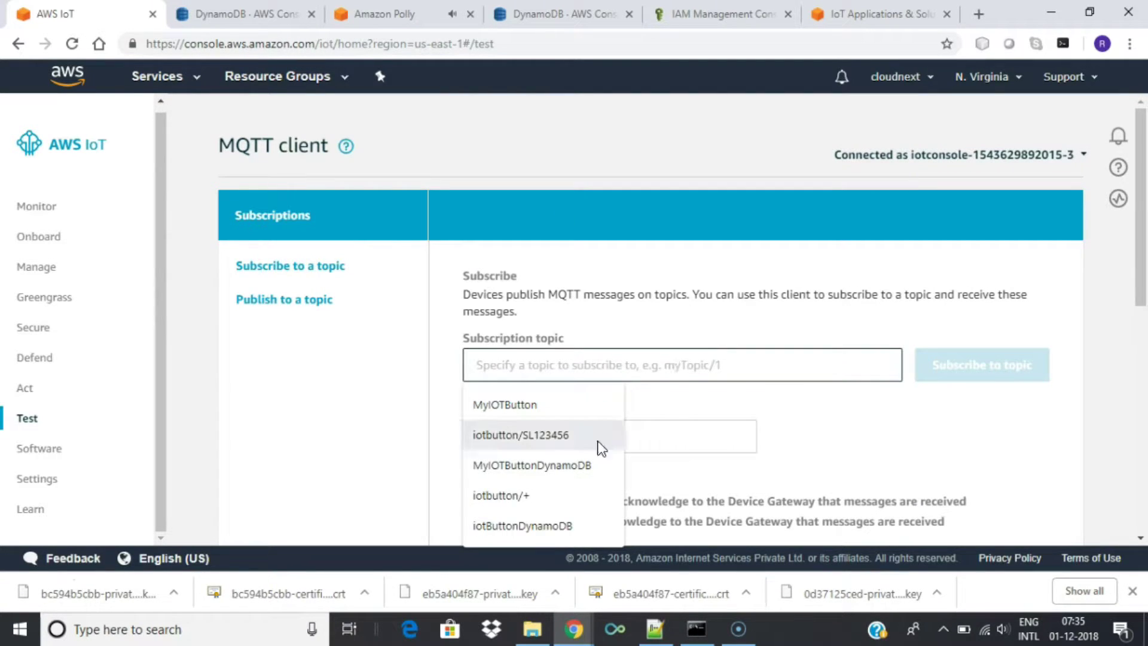
left_click(537, 488)
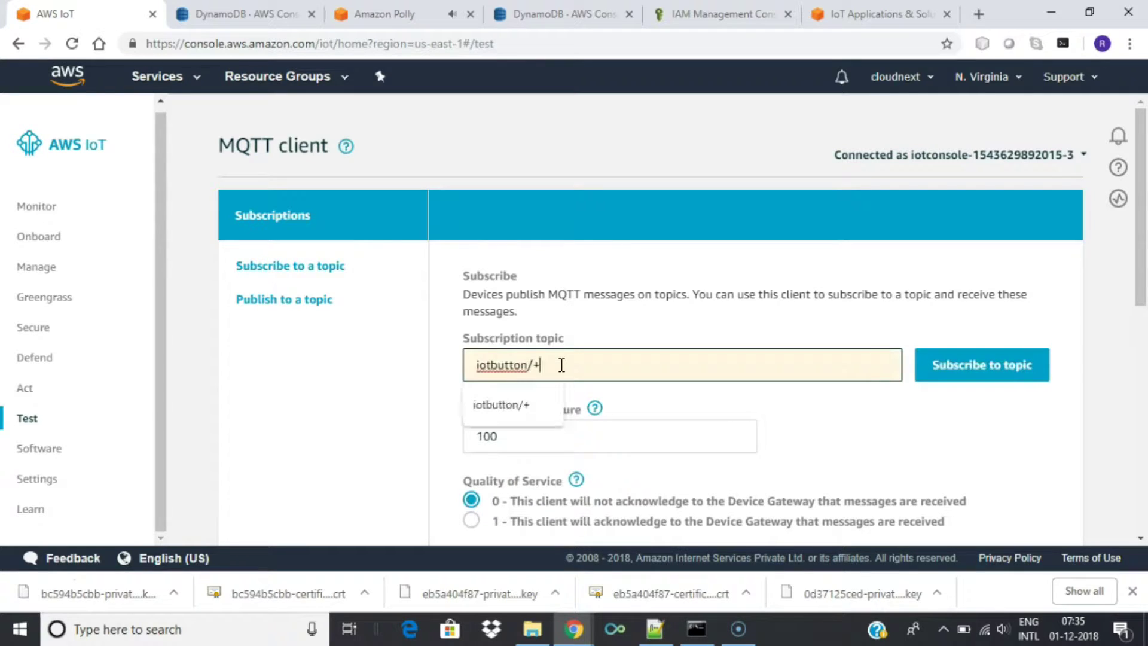
left_click(954, 389)
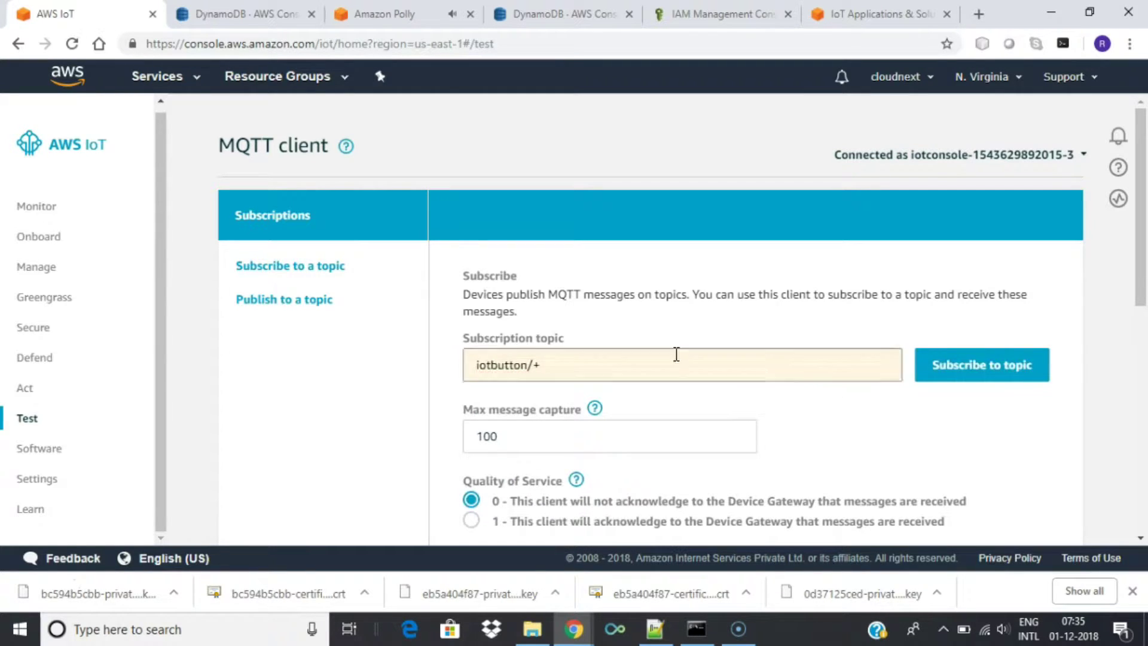
left_click(546, 363)
left_click_drag(549, 363, 248, 335)
left_click(309, 272)
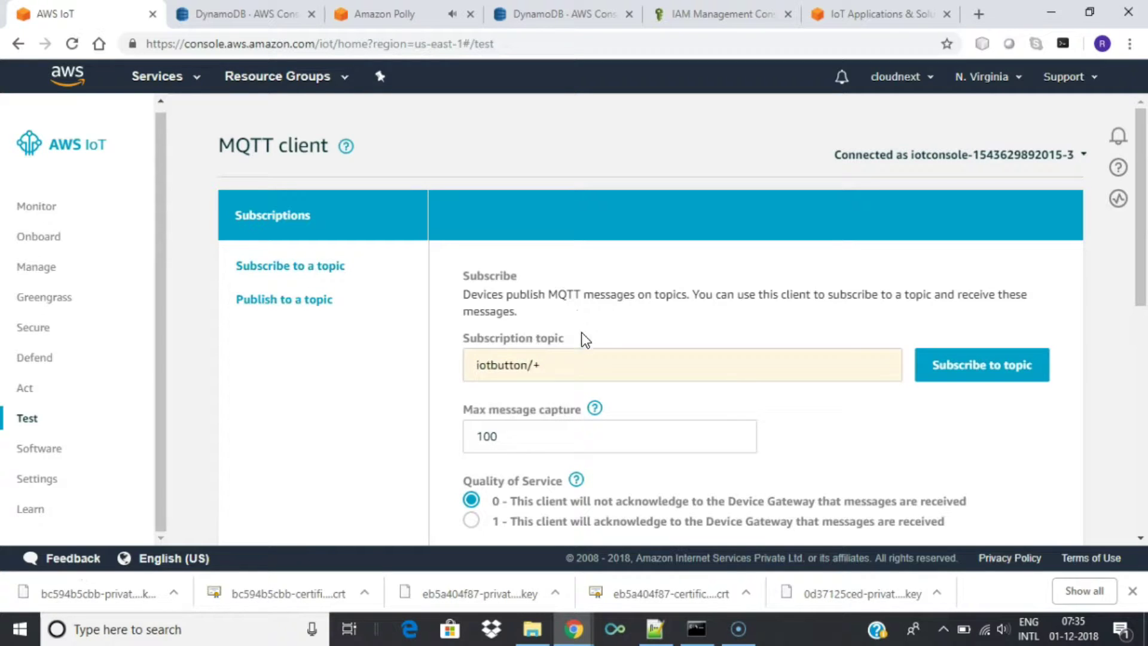
left_click(987, 368)
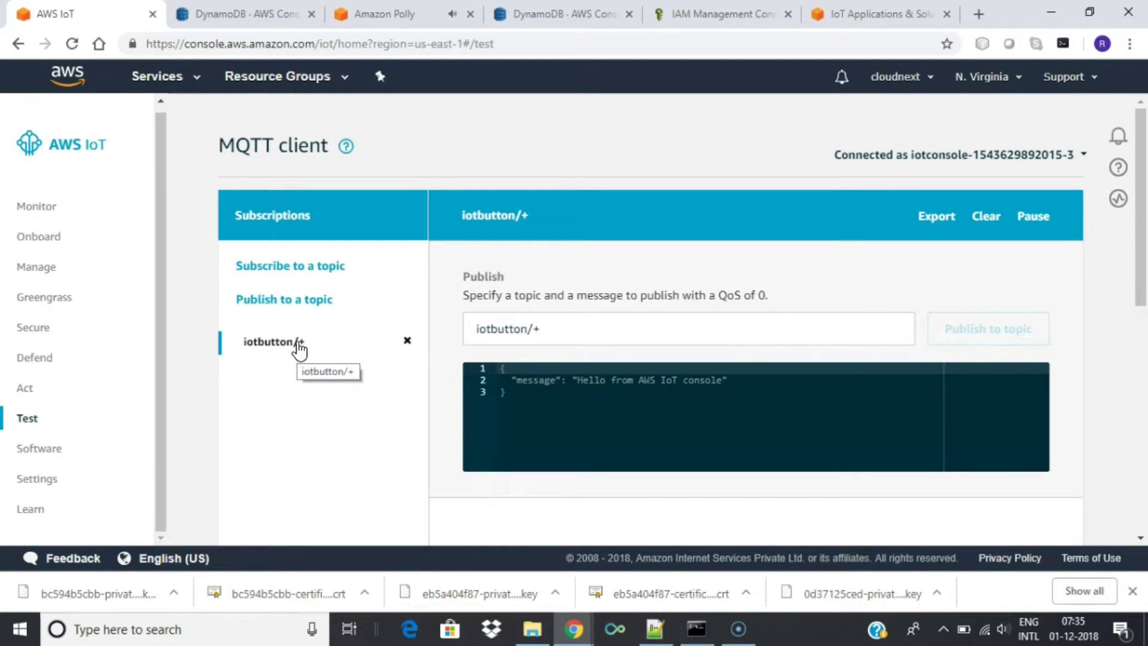
Step: Go to the MQTT client's publish section and start specifying the topic to publish to
left_click(302, 301)
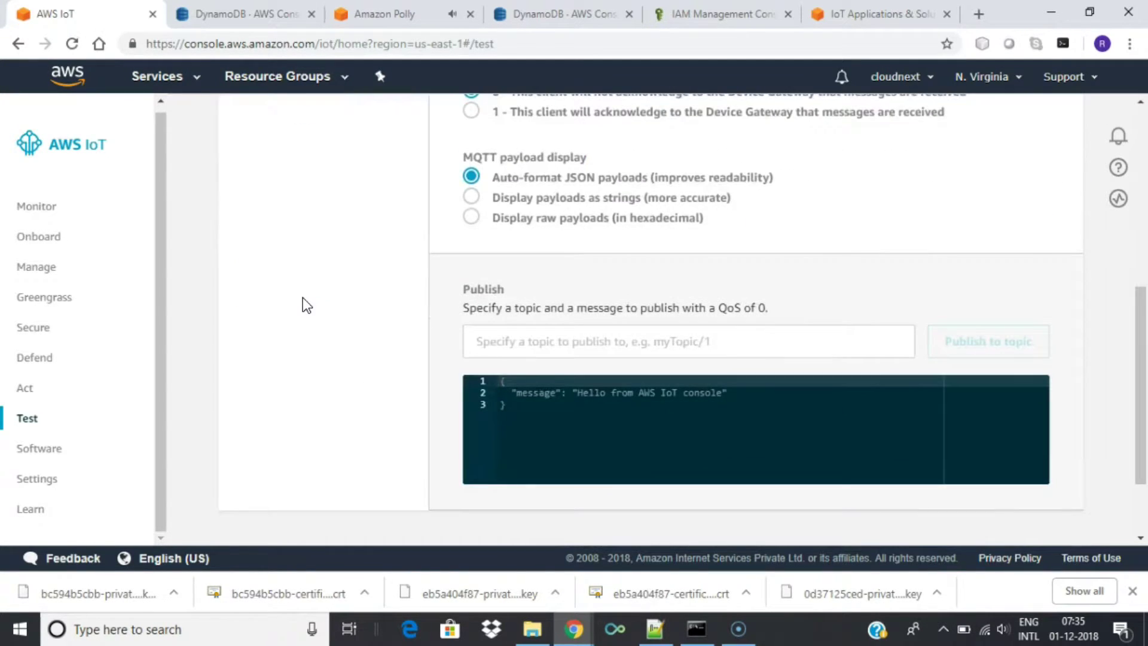
scroll(321, 304, "up", 4)
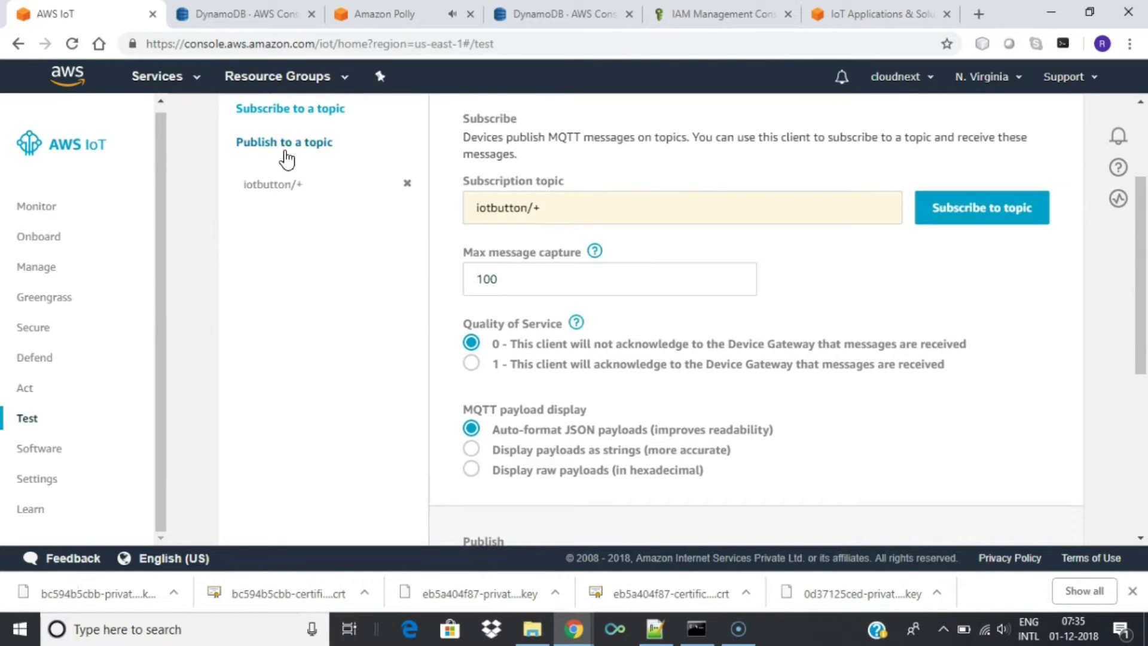
left_click(310, 147)
left_click(562, 350)
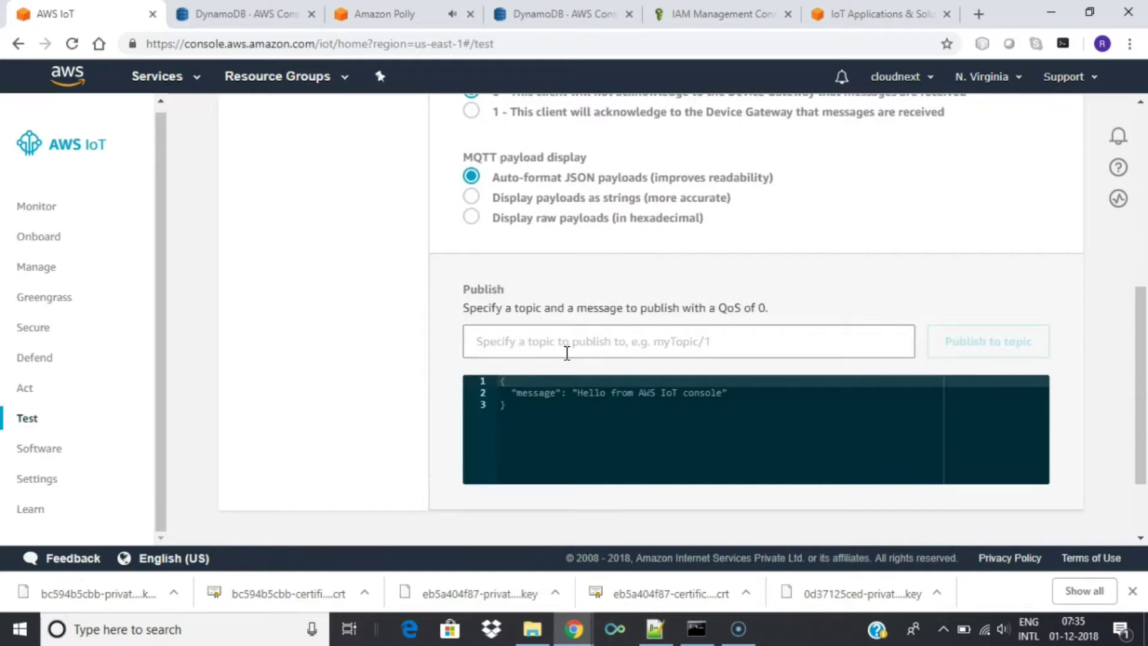
Step: Switch to Notepad++ and copy the first iotbutton/SL123456 topic line from iotdynamodbresources.txt
key("alt+Tab")
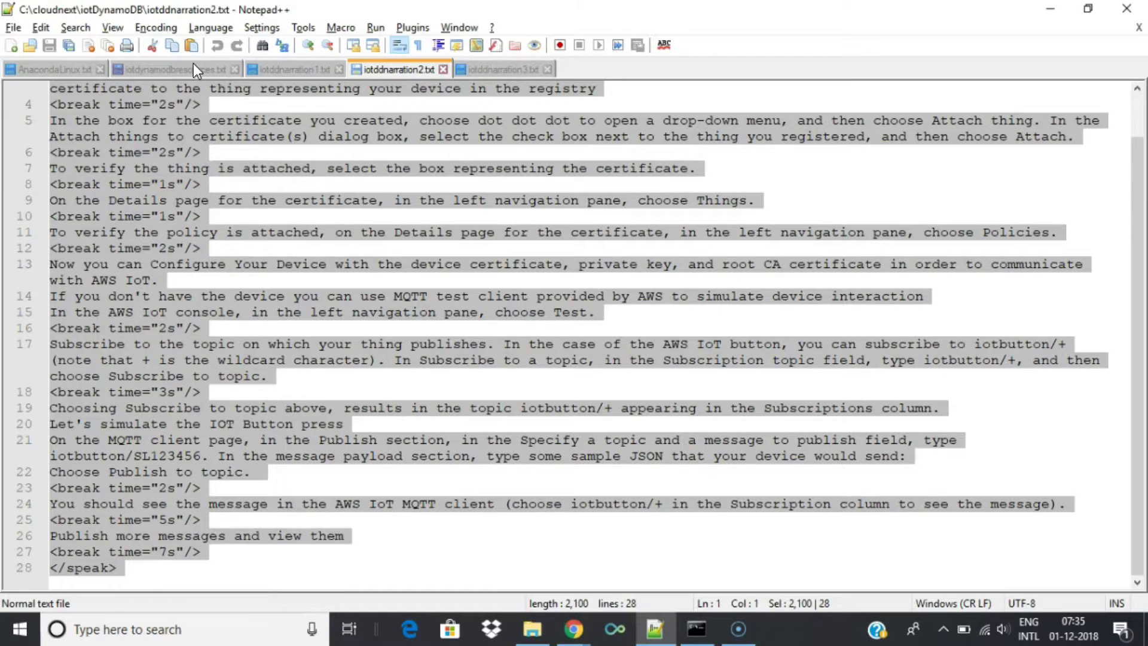
left_click(192, 66)
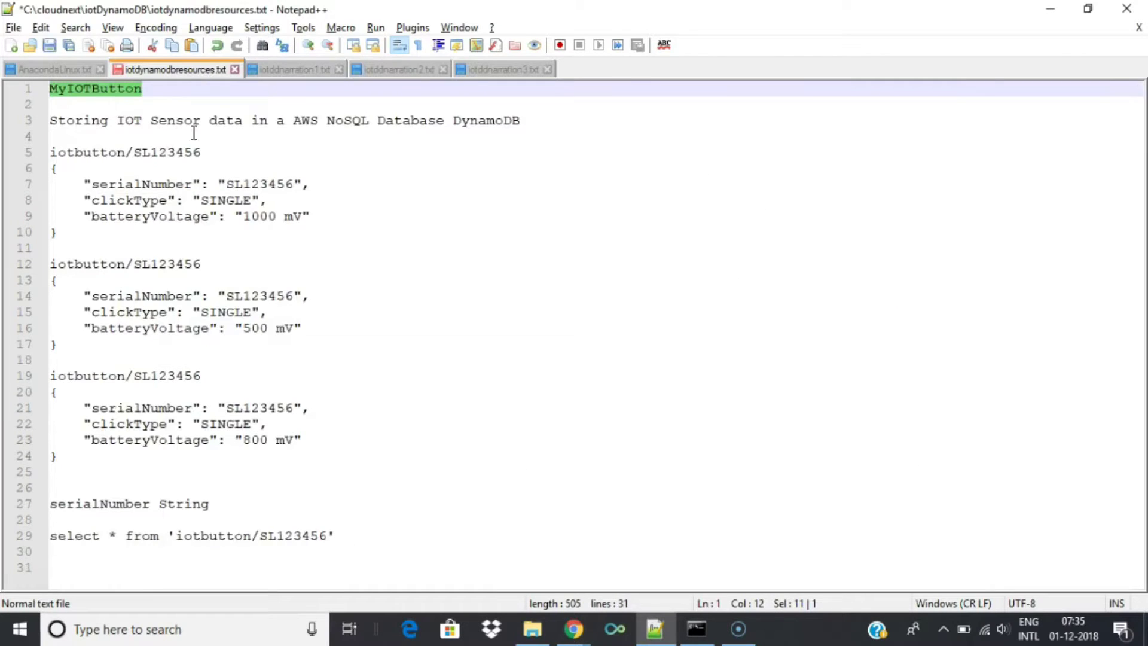
double_click(141, 153)
left_click_drag(248, 151, 24, 158)
key("ctrl+c")
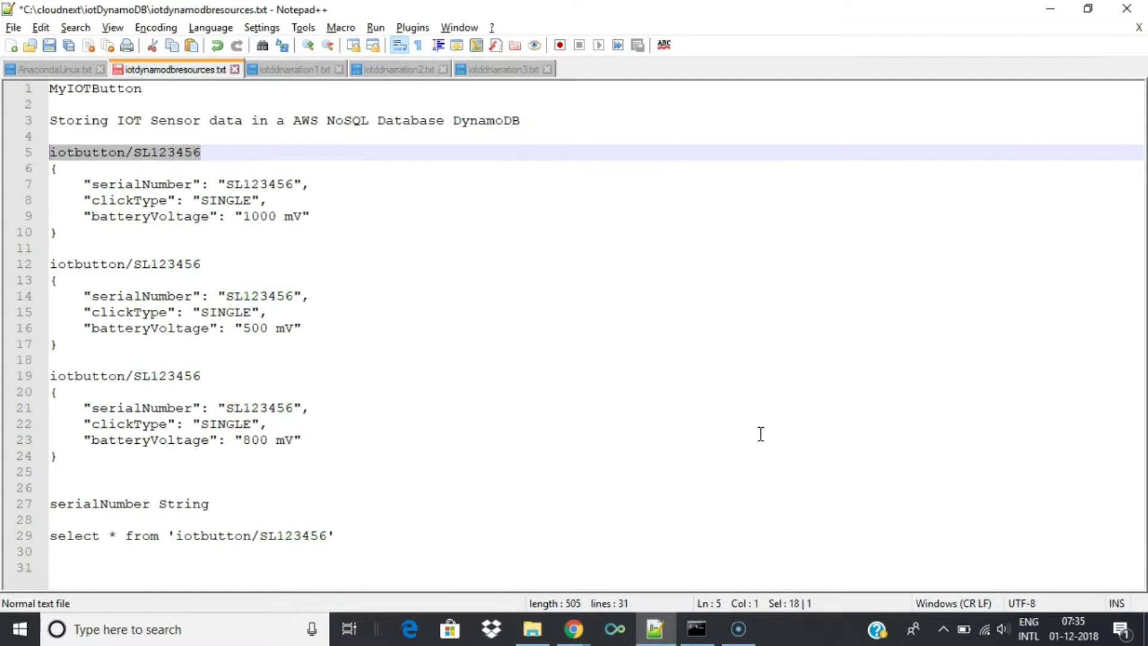
Step: Set the publish topic to iotbutton/SL123456, and copy the 1000 mV JSON payload from iotdynamodbresources.txt
key("alt+Tab")
key("ctrl+v")
key("alt+Tab")
left_click_drag(60, 234, 16, 165)
key("ctrl+c")
key("alt+Tab")
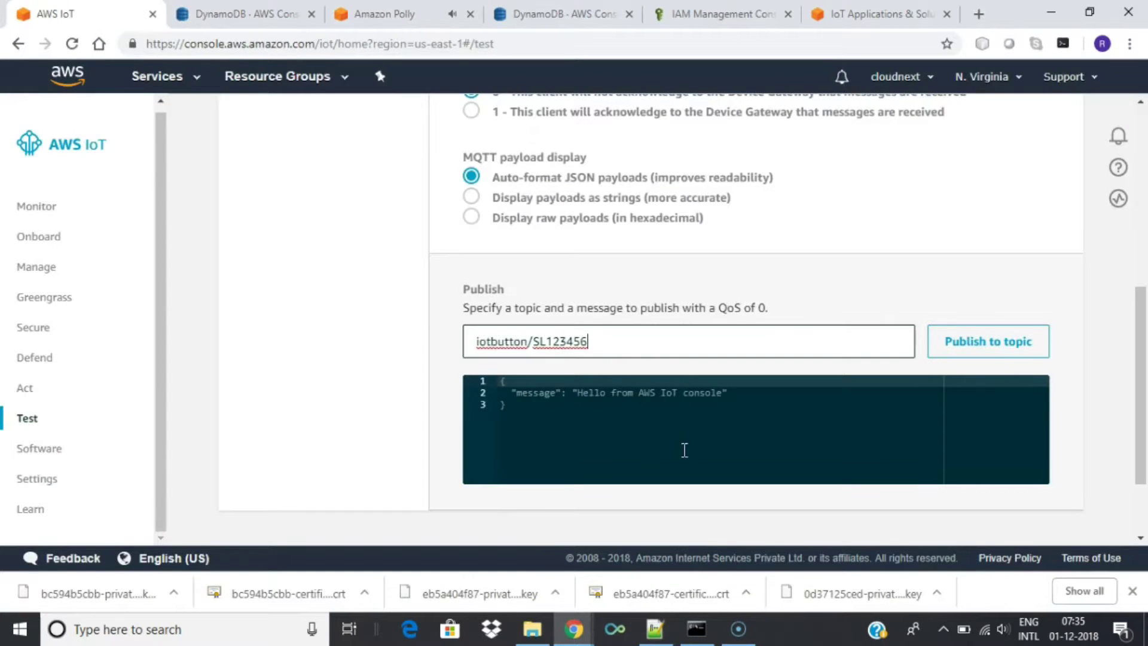
Step: Replace the default message with the copied 1000 mV payload and publish it to the topic
left_click(569, 397)
key("ctrl+a")
key("ctrl+v")
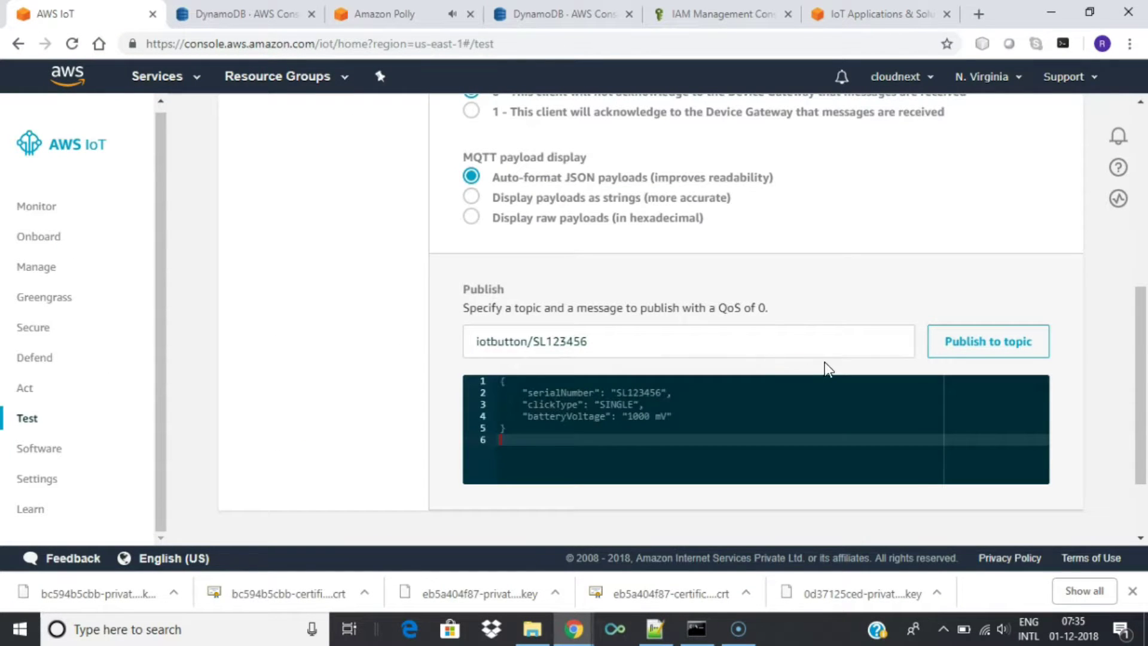
left_click(992, 350)
Step: Open the iotbutton/+ subscription and examine the message it received
scroll(385, 312, "up", 5)
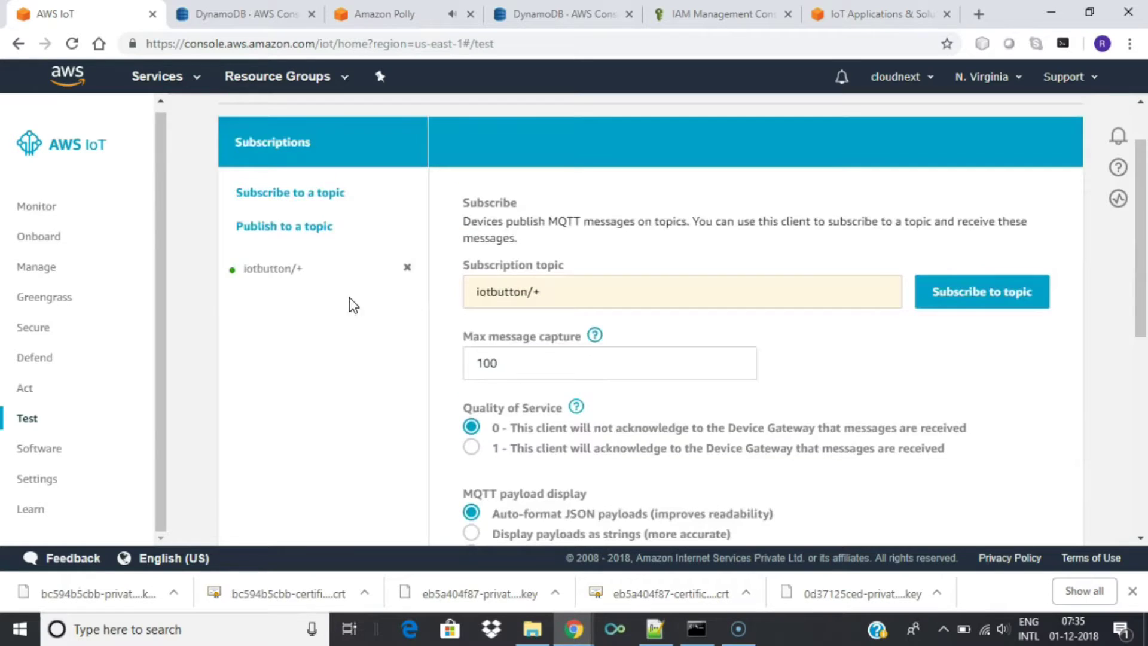
left_click(268, 276)
scroll(779, 402, "down", 3)
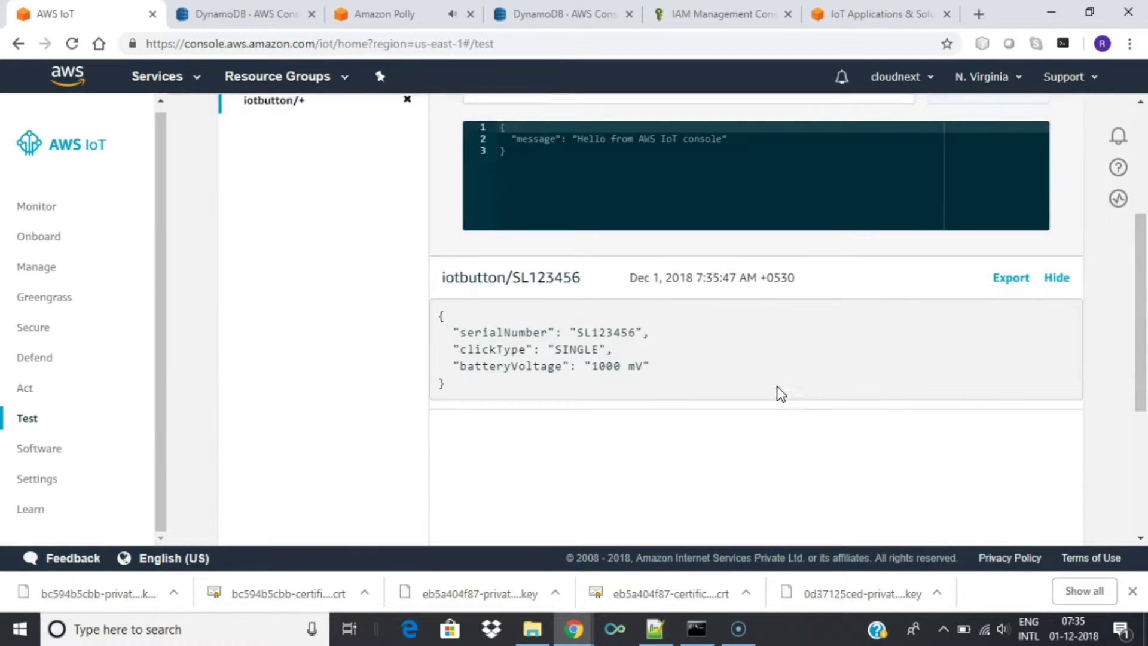
scroll(737, 393, "up", 2)
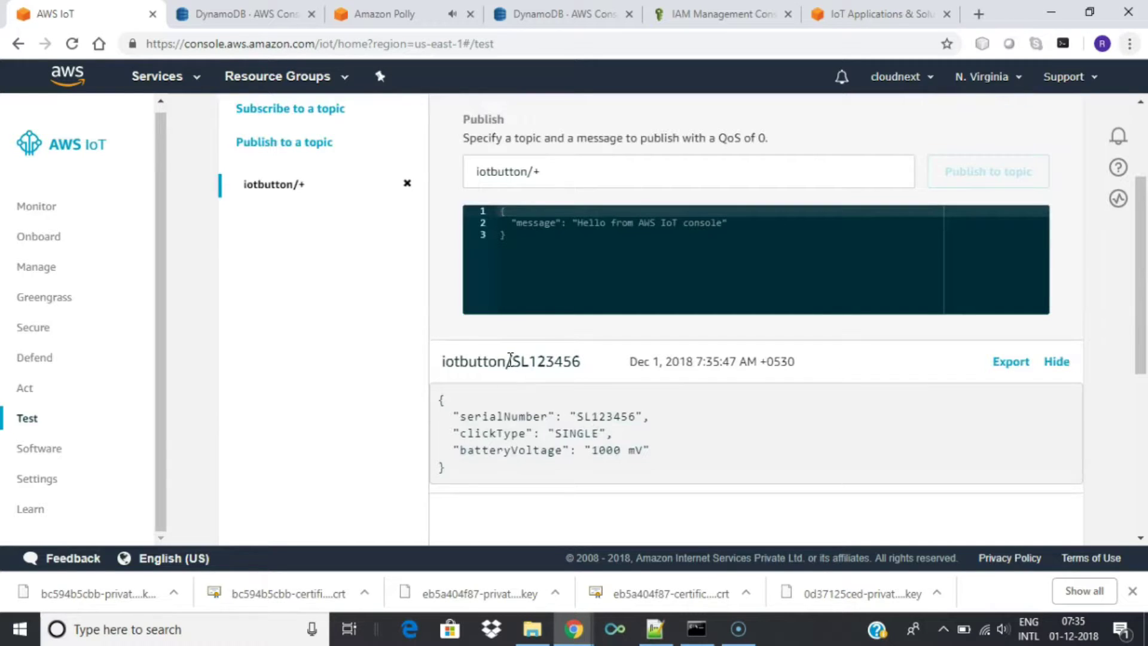
Step: Set the publish topic in the iotbutton/+ subscription view to the second iotbutton/SL123456 line from the resources file
key("alt+Tab")
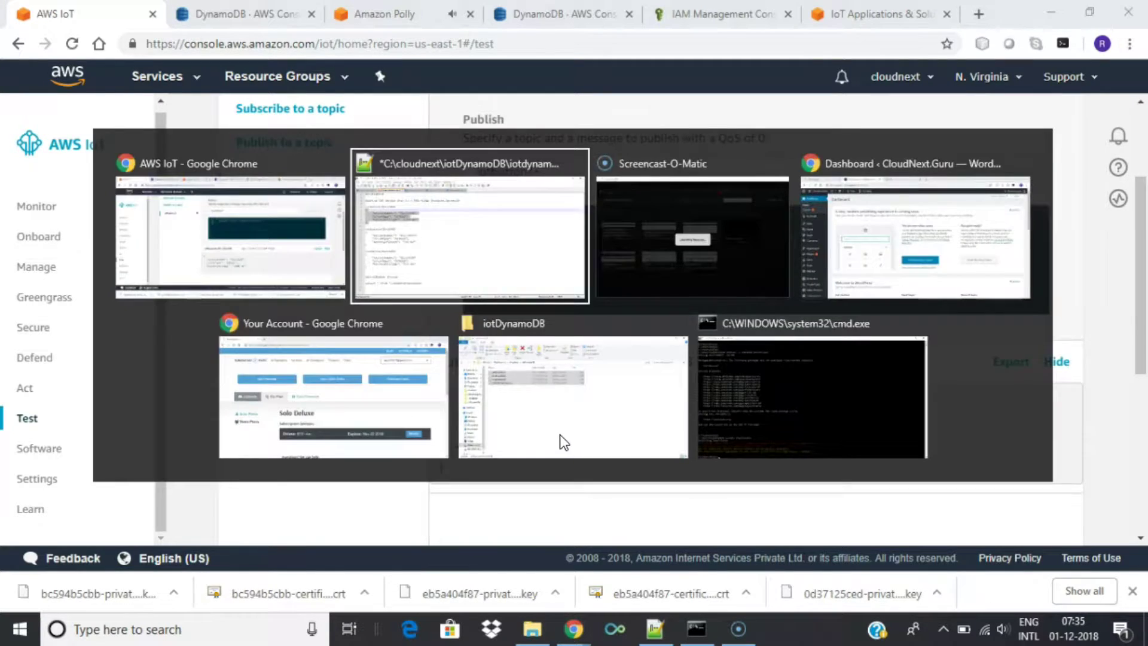
left_click_drag(199, 263, 27, 266)
key("alt+Tab")
left_click(543, 172)
triple_click(543, 171)
key("ctrl+v")
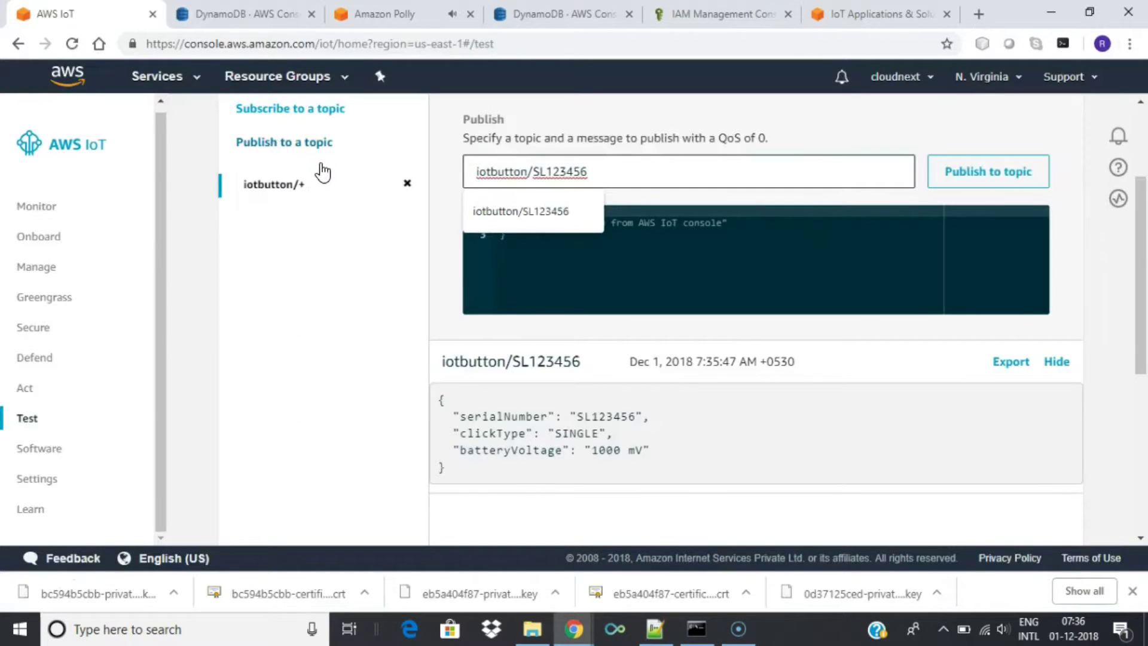
Step: Replace the message with the 500 mV payload from the resources file, publish it, and check the received messages
key("alt+Tab")
left_click_drag(73, 345, 9, 280)
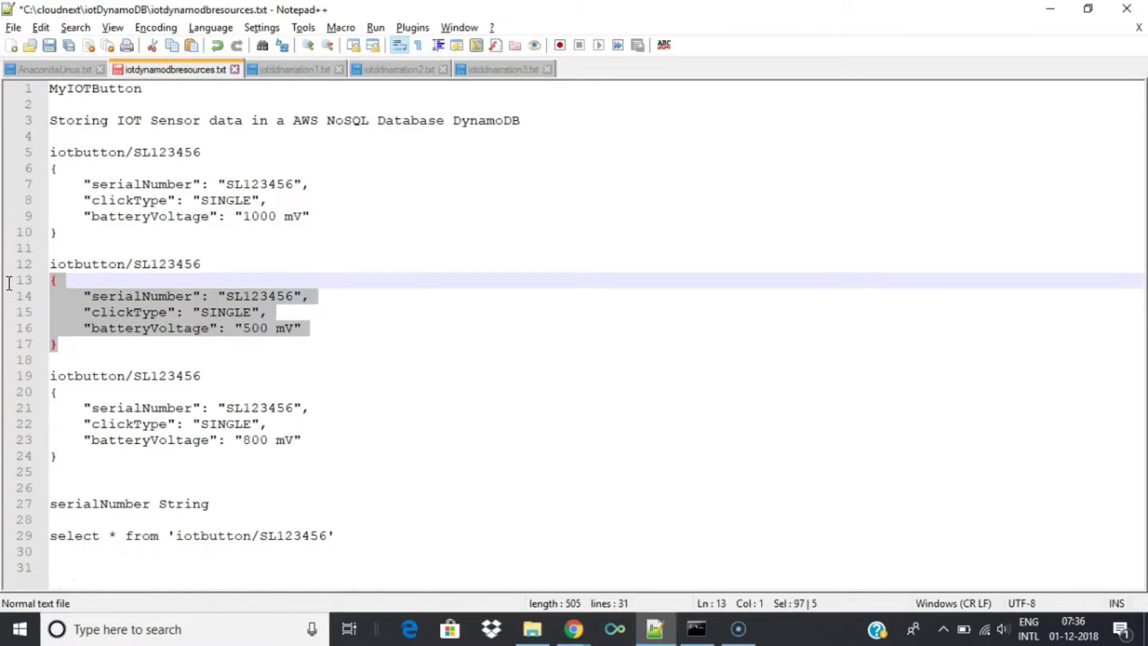
key("alt+Tab")
left_click(573, 268)
key("ctrl+a")
key("ctrl+v")
left_click(959, 174)
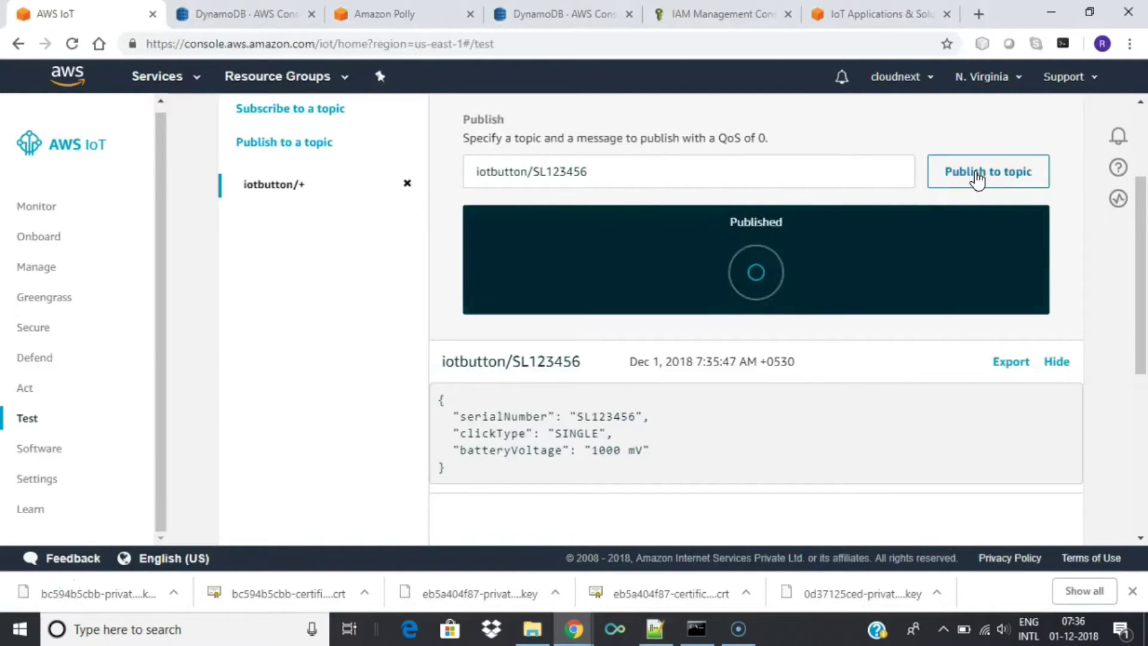
scroll(786, 404, "down", 1)
scroll(777, 299, "down", 3)
scroll(763, 281, "up", 1)
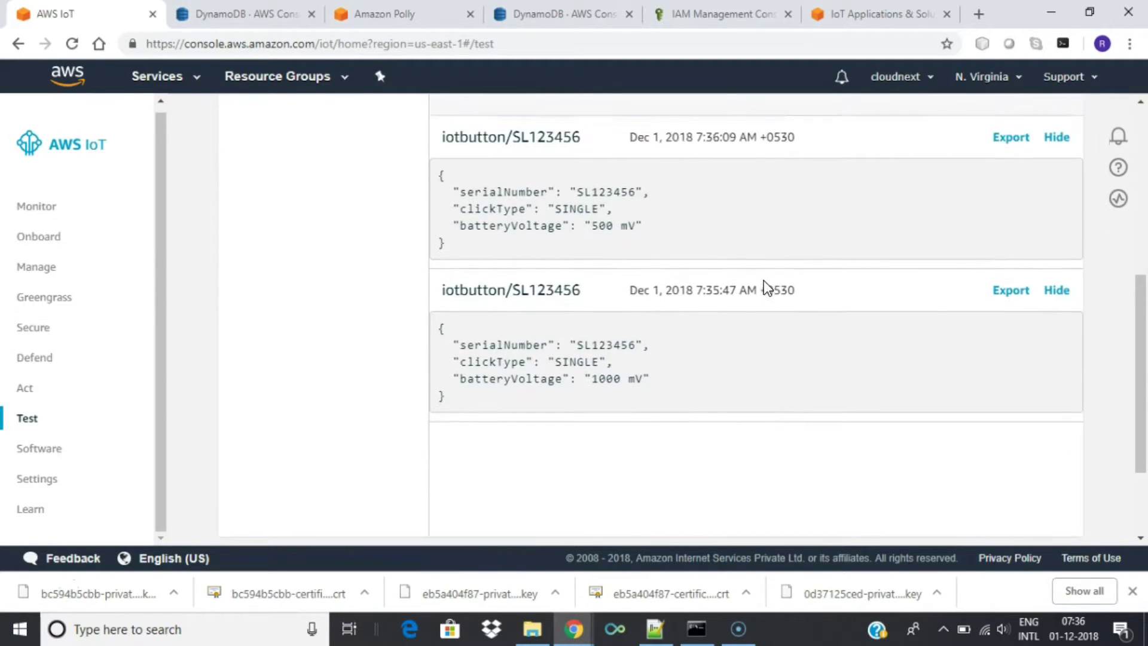
Step: Replace the message body with the third JSON payload from the resources file, with a battery voltage of 800 mV
key("alt+Tab")
left_click_drag(58, 456, 50, 392)
key("alt+Tab")
scroll(691, 335, "up", 3)
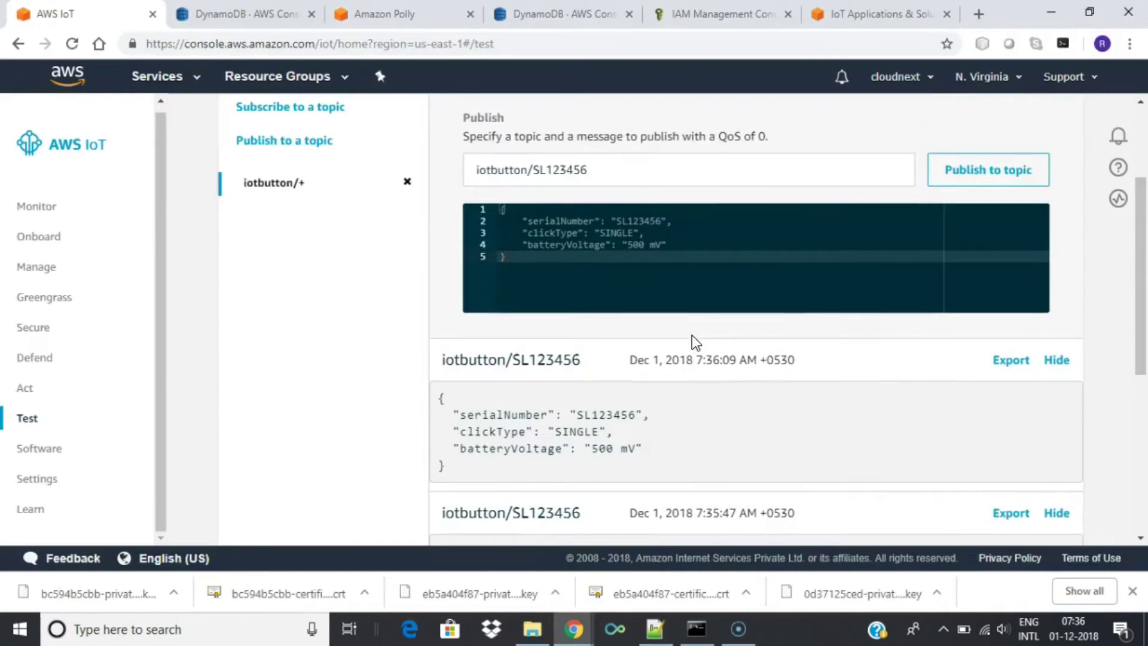
left_click(531, 263)
left_click_drag(531, 263, 443, 206)
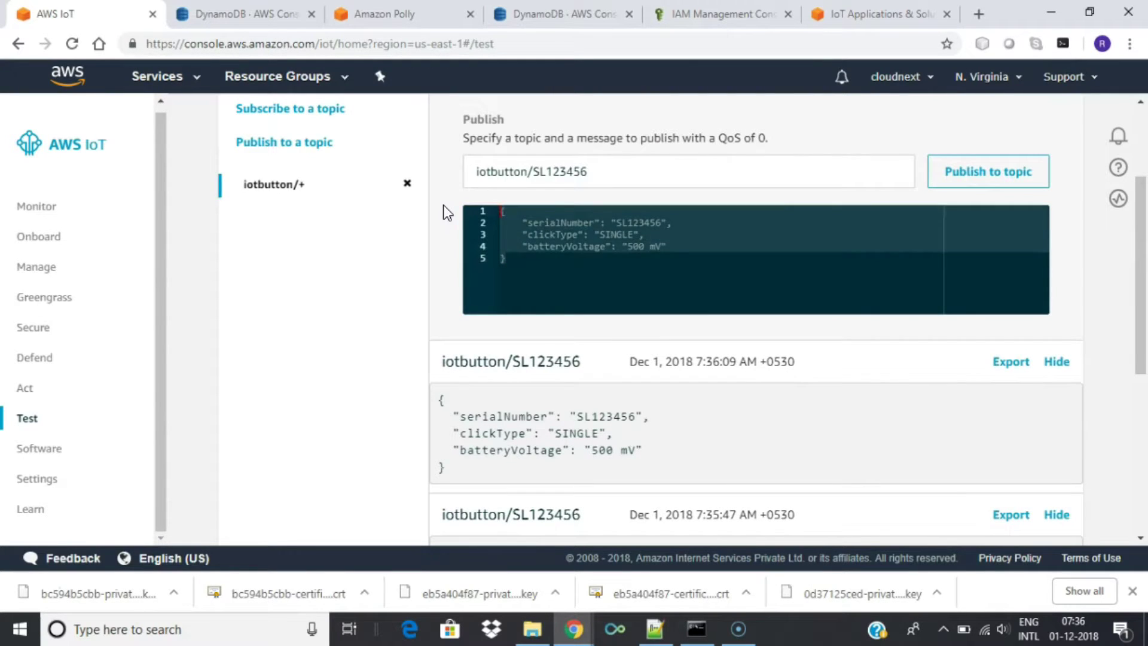
key("ctrl+v")
left_click(657, 247)
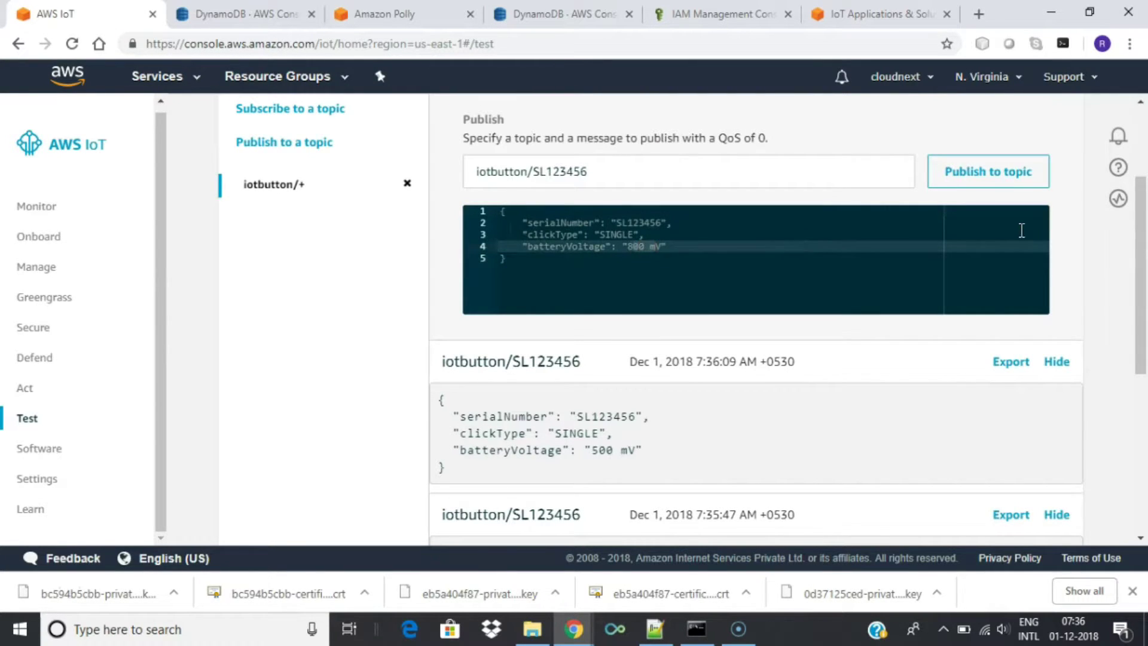
Step: Publish the 800 mV message to iotbutton/SL123456 and review all messages received by the subscription
left_click(1004, 179)
scroll(873, 382, "down", 1)
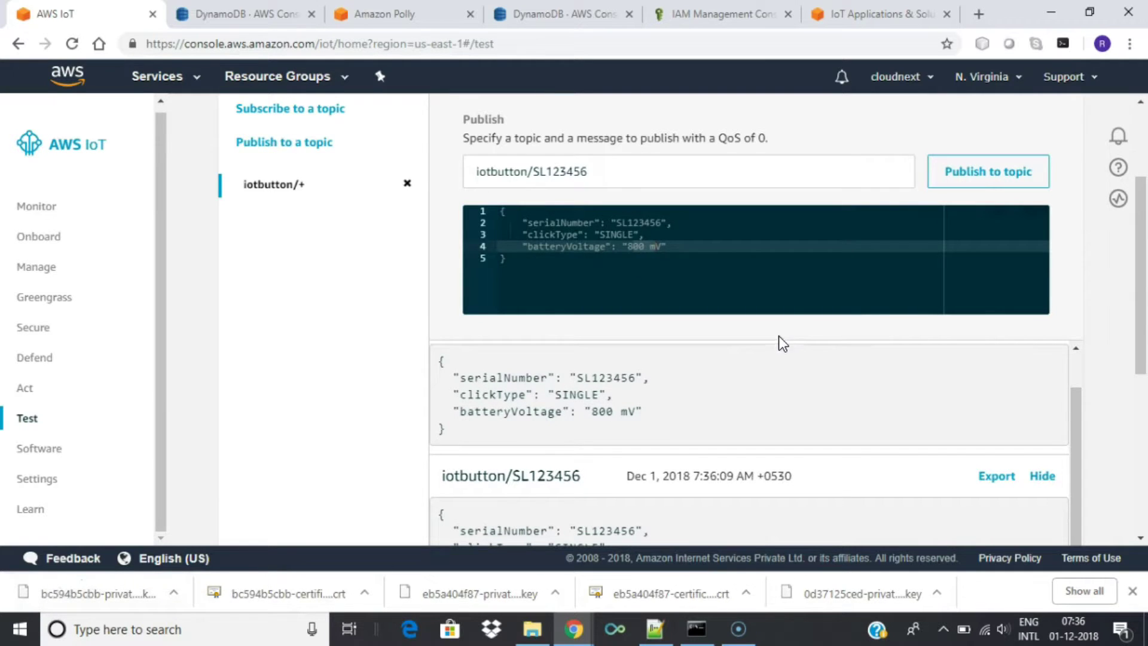
scroll(783, 335, "up", 3)
scroll(793, 331, "down", 6)
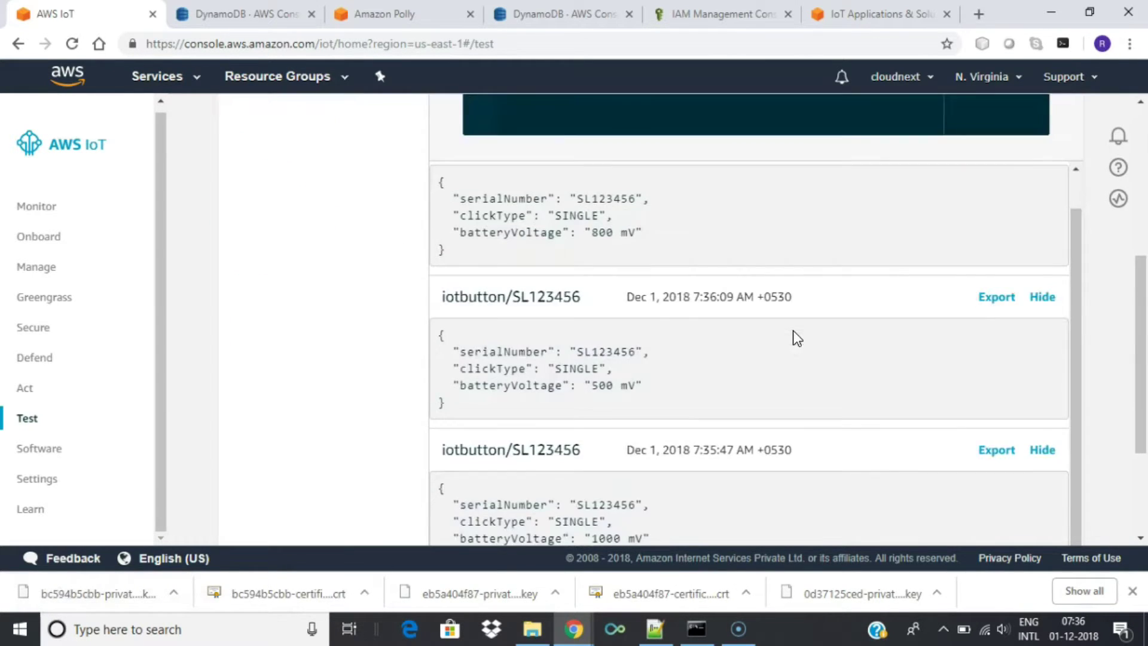
scroll(793, 332, "down", 3)
left_click_drag(1142, 360, 1145, 323)
left_click_drag(1071, 298, 1078, 264)
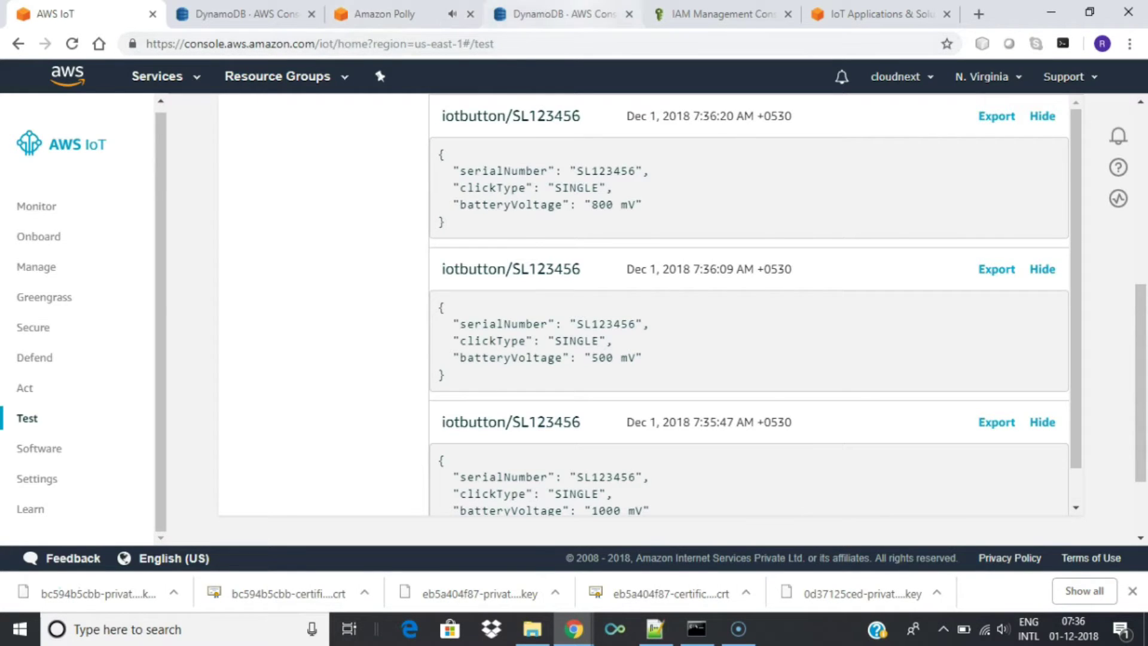
left_click(562, 14)
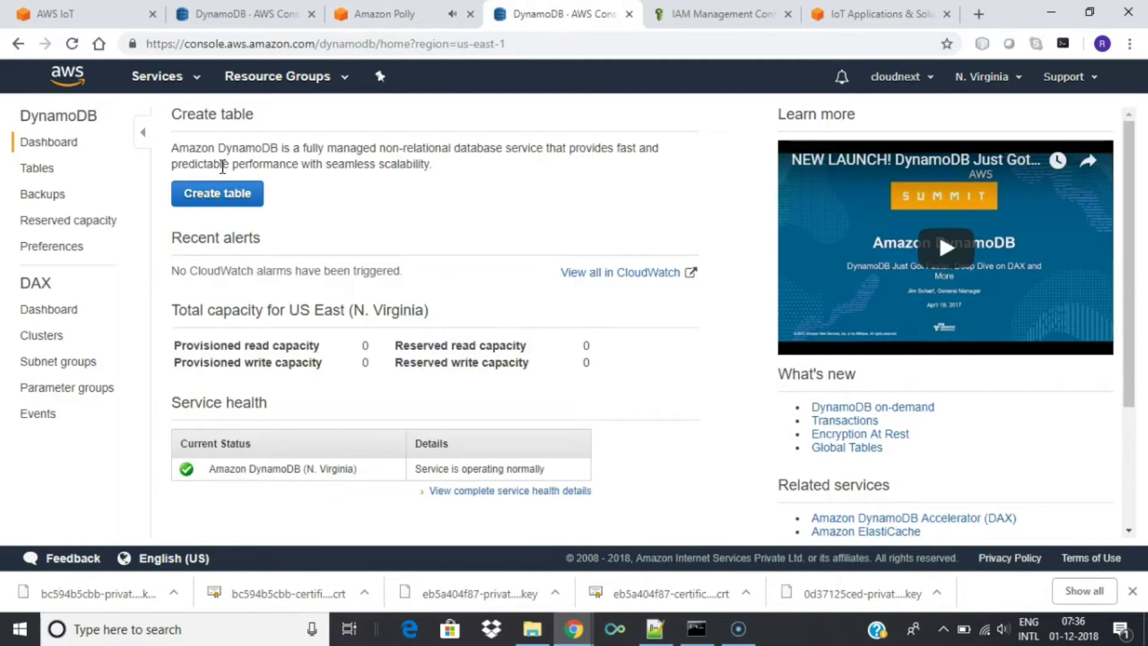
left_click(75, 75)
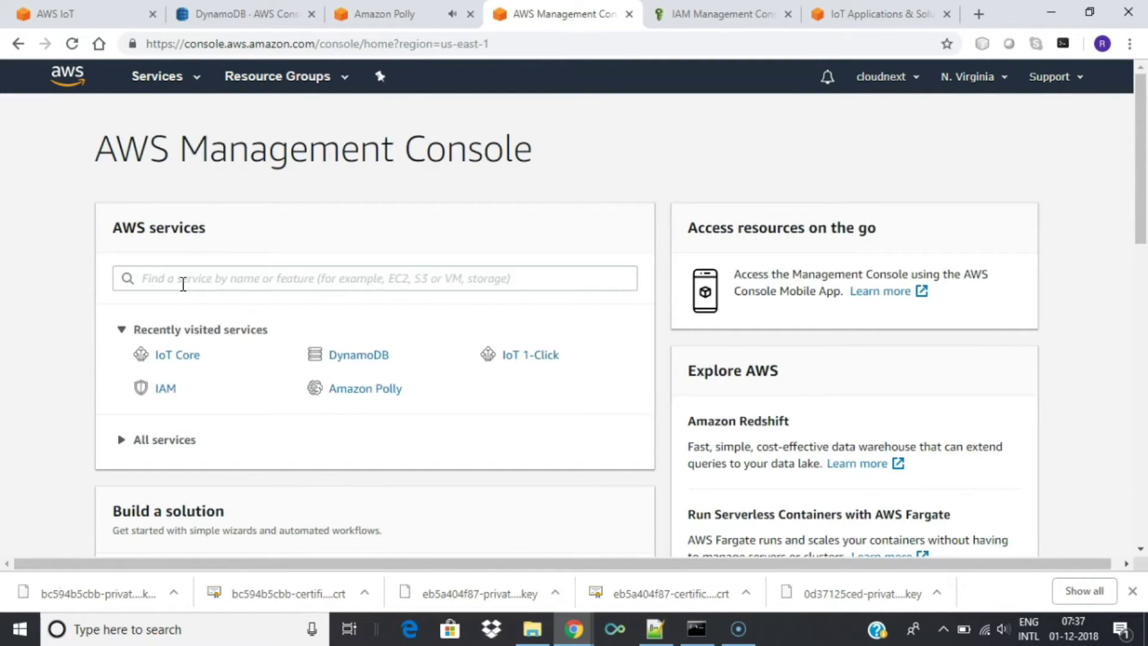
left_click(182, 281)
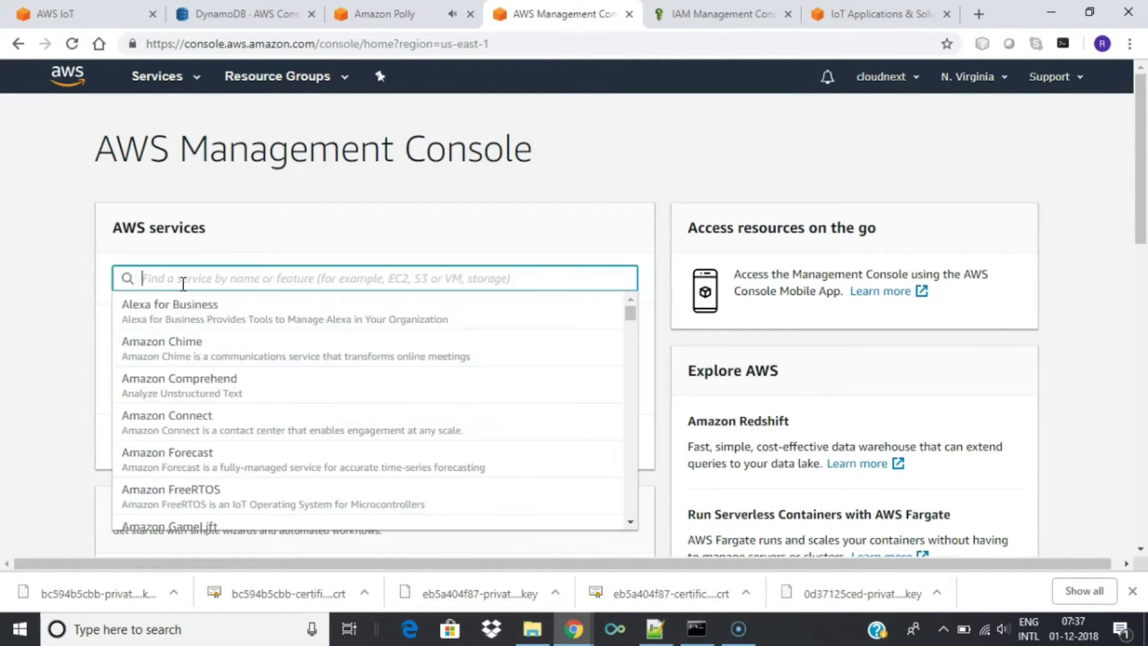
left_click(452, 47)
type("dynamo")
key("Return")
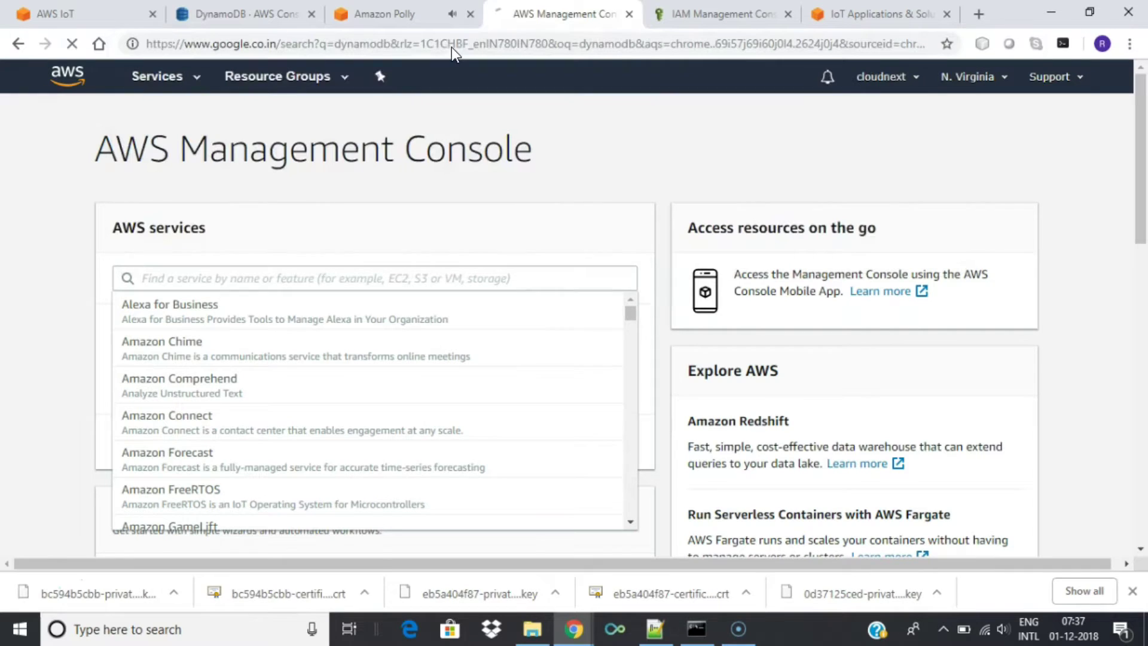
Step: Return to AWS IoT, open its rules, and delete the existing MyIOTButtonDynamoDB rule
left_click(73, 10)
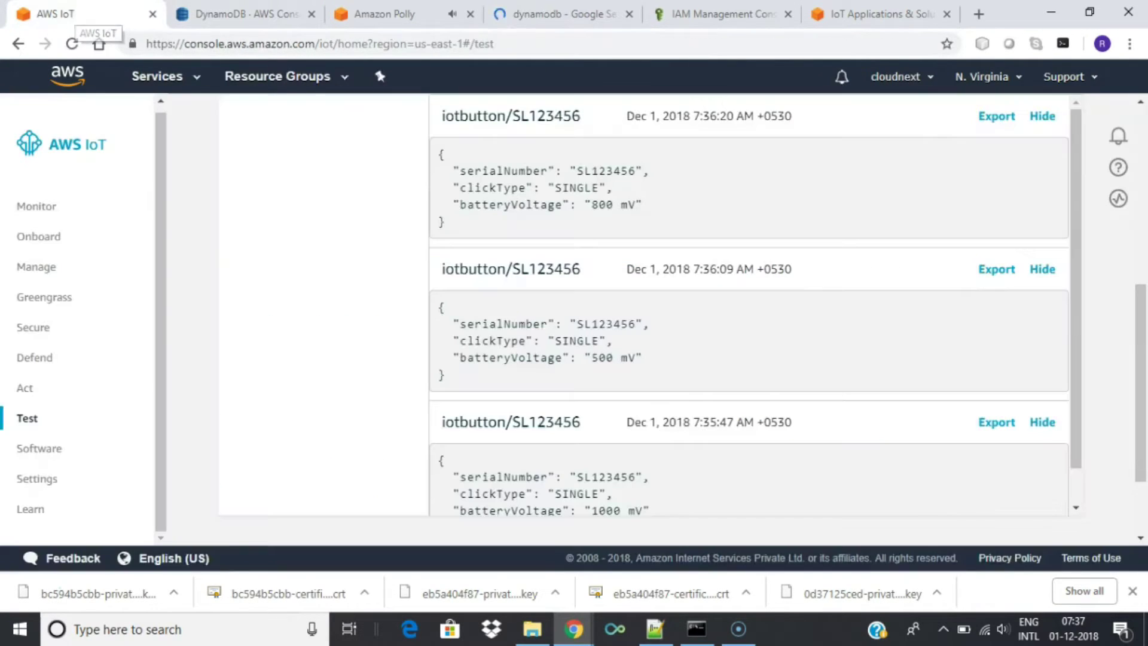
left_click(24, 389)
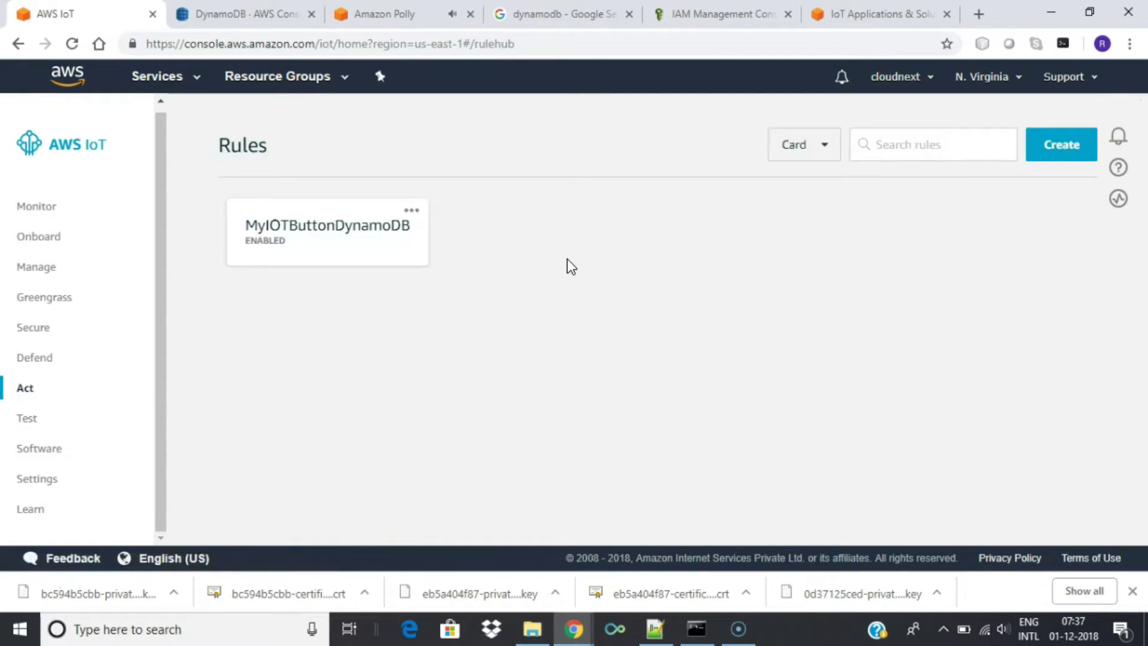
left_click(414, 211)
left_click(407, 275)
left_click(686, 314)
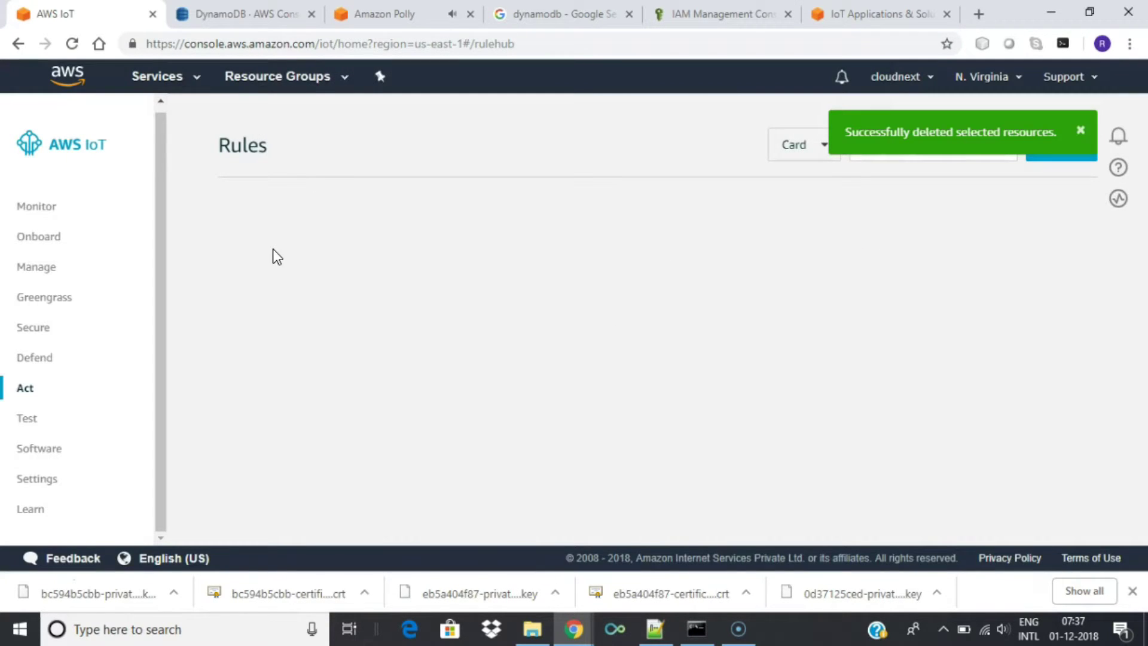
Step: Reload the AWS IoT rules page by leaving and reopening it, and start creating a new rule
left_click(28, 421)
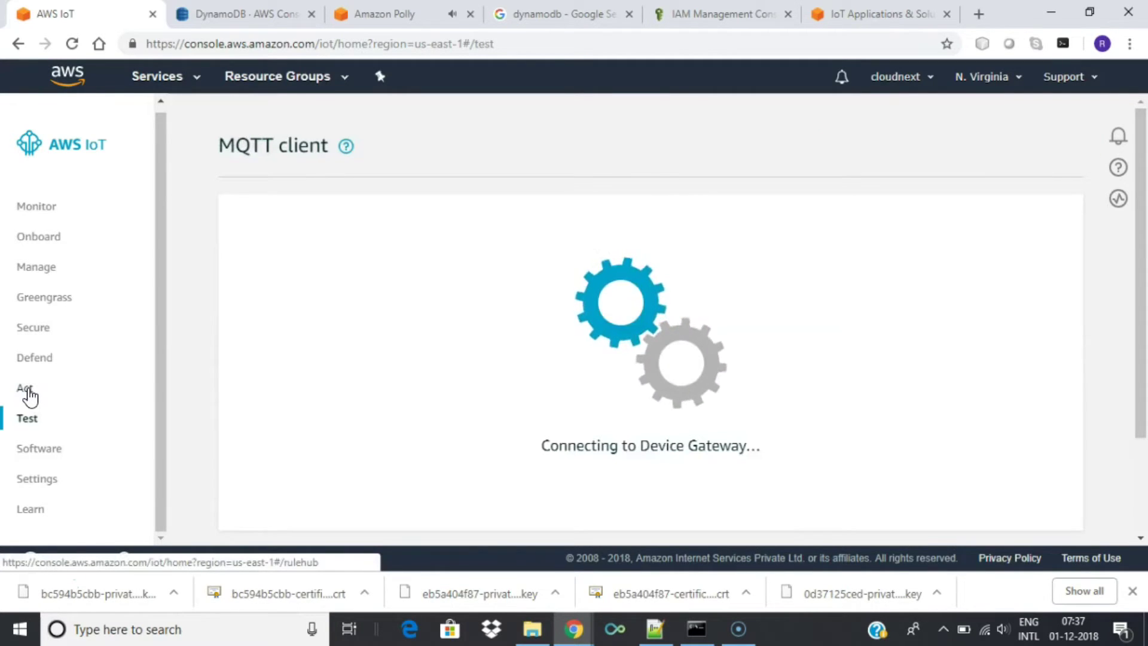
left_click(27, 392)
scroll(662, 328, "down", 3)
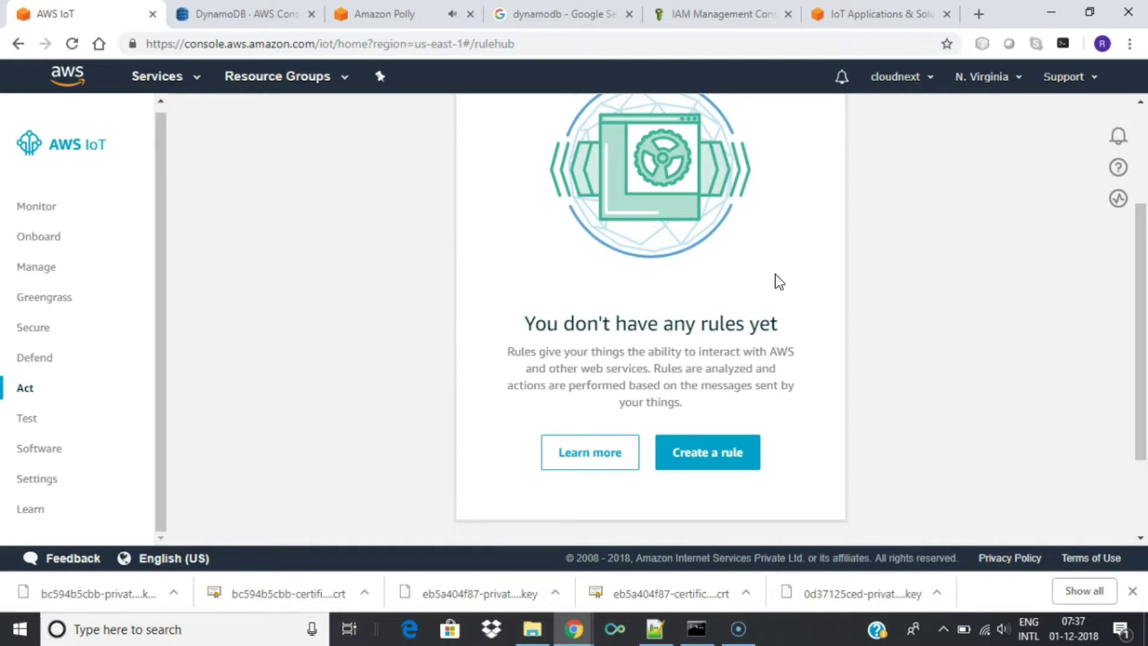
left_click(712, 459)
Step: Name the rule MyIOTButtonDynamoDB and enter the description "iot stores to Dynamo DB"
left_click(341, 307)
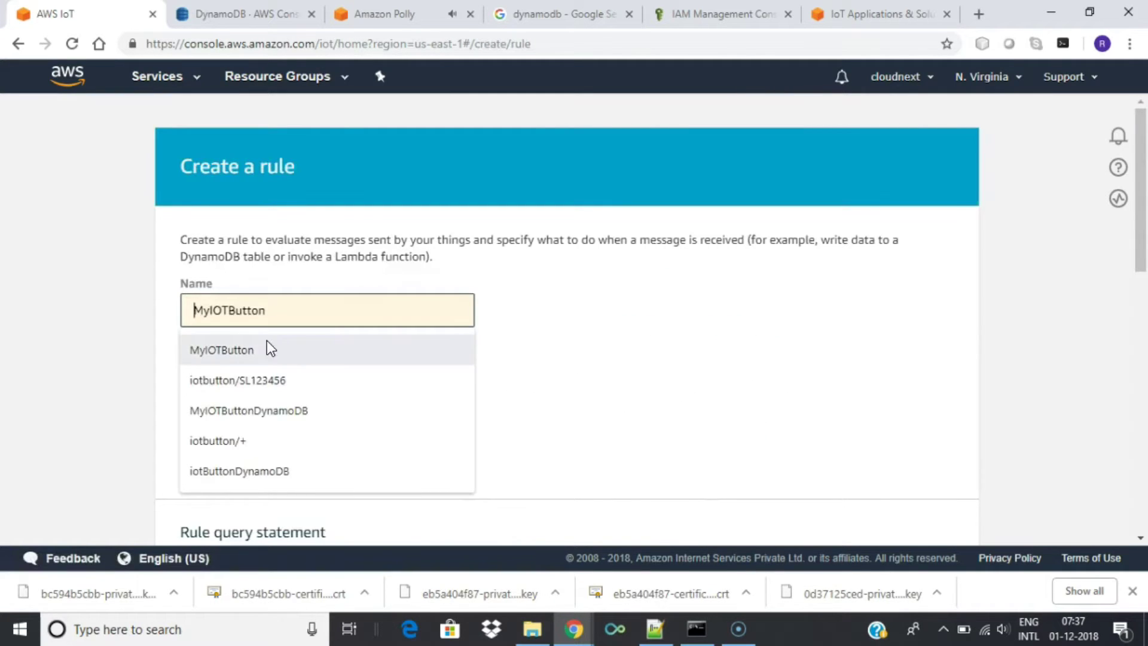
left_click(250, 347)
left_click(286, 310)
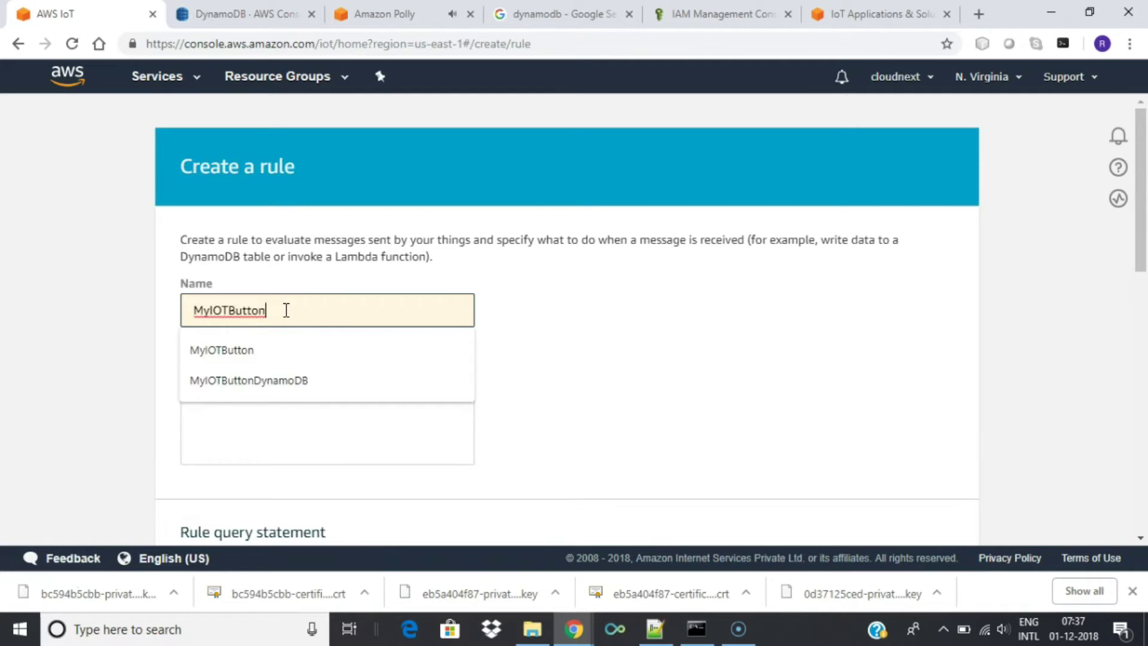
type("D")
key("Down")
key("Tab")
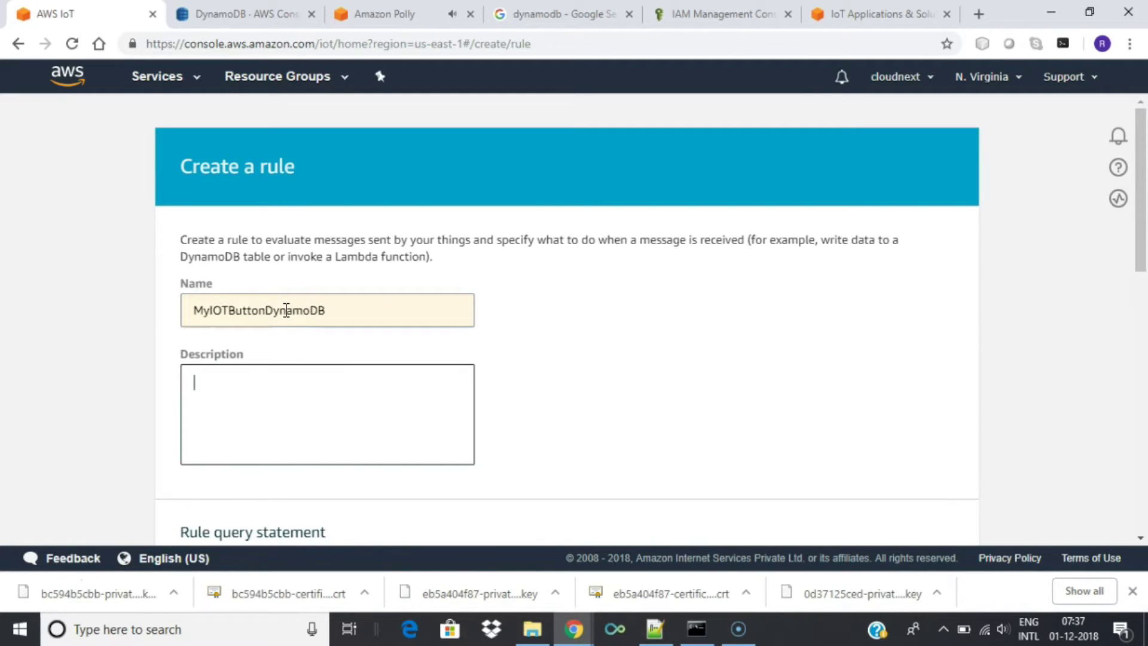
type("iot store s to Dynamo DB")
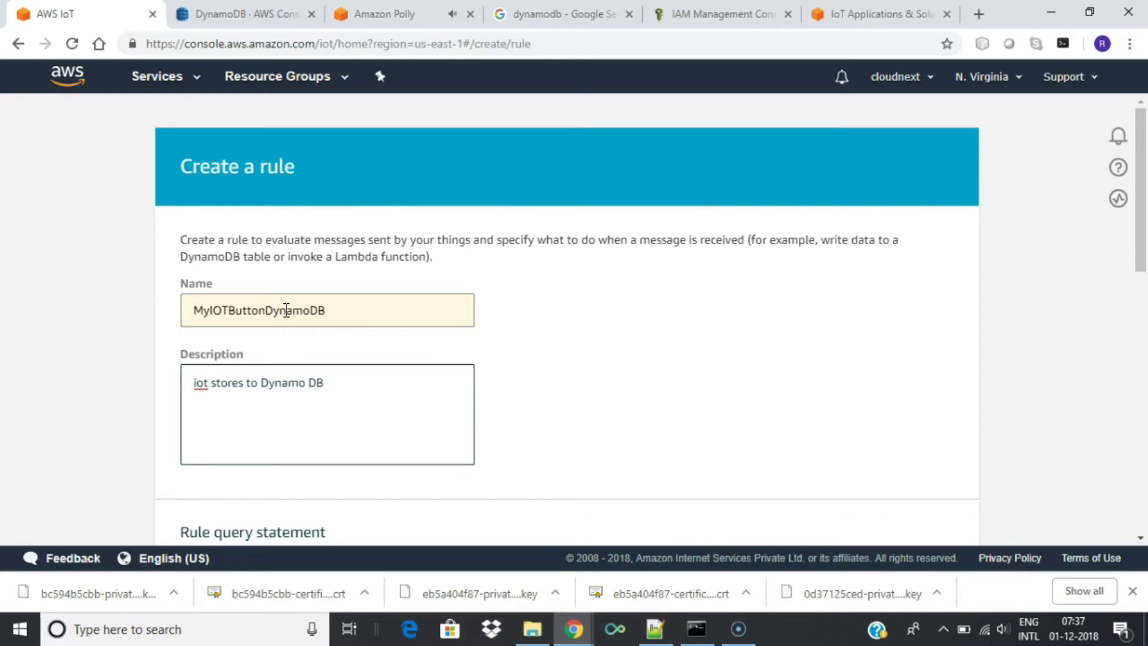
Step: Select 2016-03-23 as the SQL version for the rule query statement
scroll(602, 295, "down", 4)
left_click(290, 370)
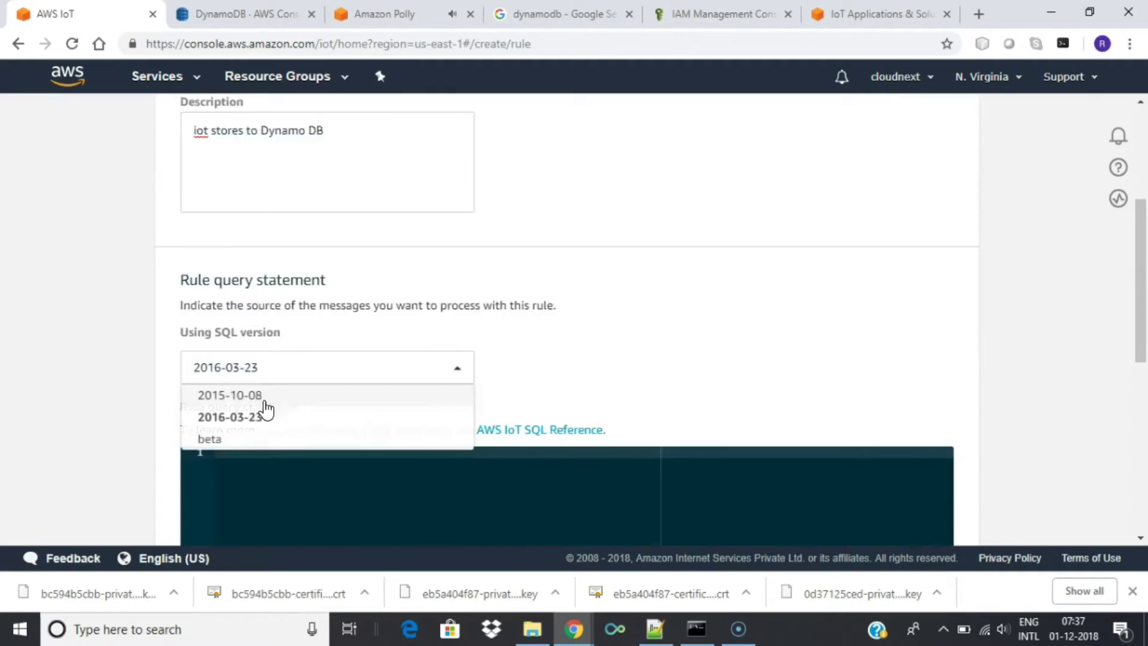
left_click(257, 417)
Step: Copy the select * from 'iotbutton/SL123456' line from iotdynamodbresources.txt into the rule query statement
scroll(562, 368, "down", 3)
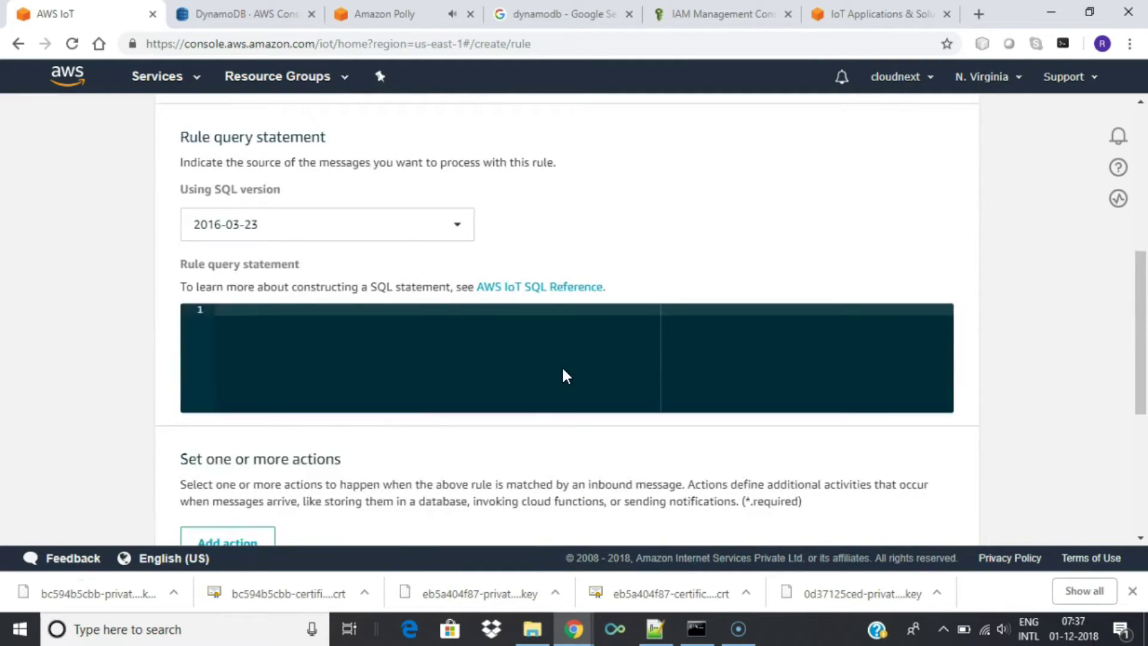
key("alt+Tab")
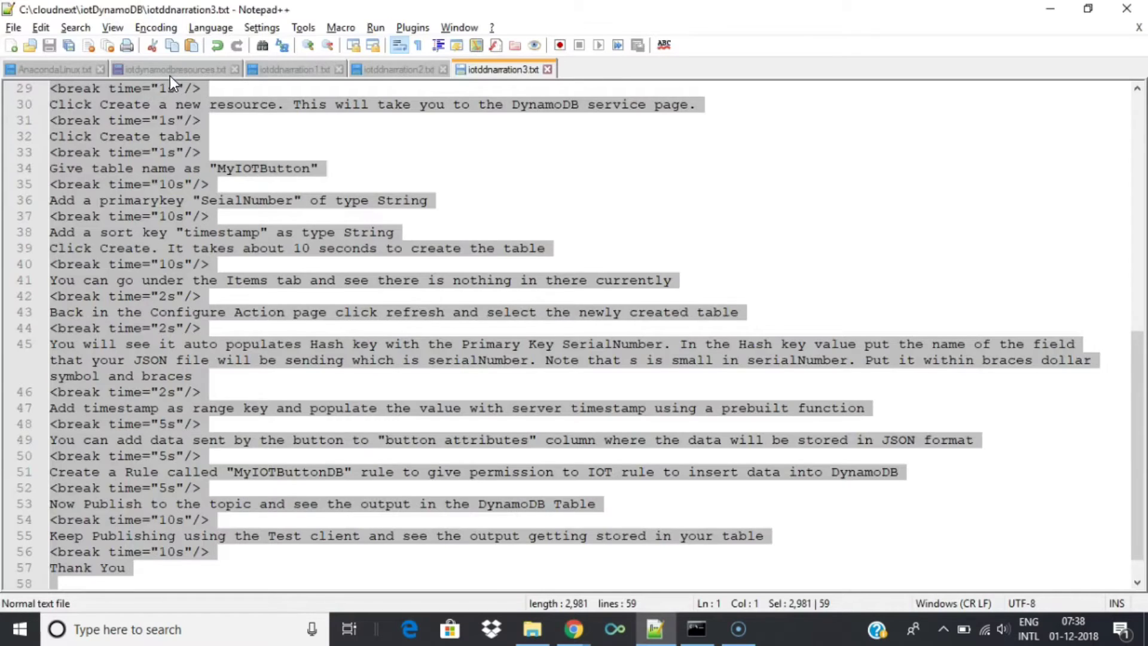
left_click(171, 68)
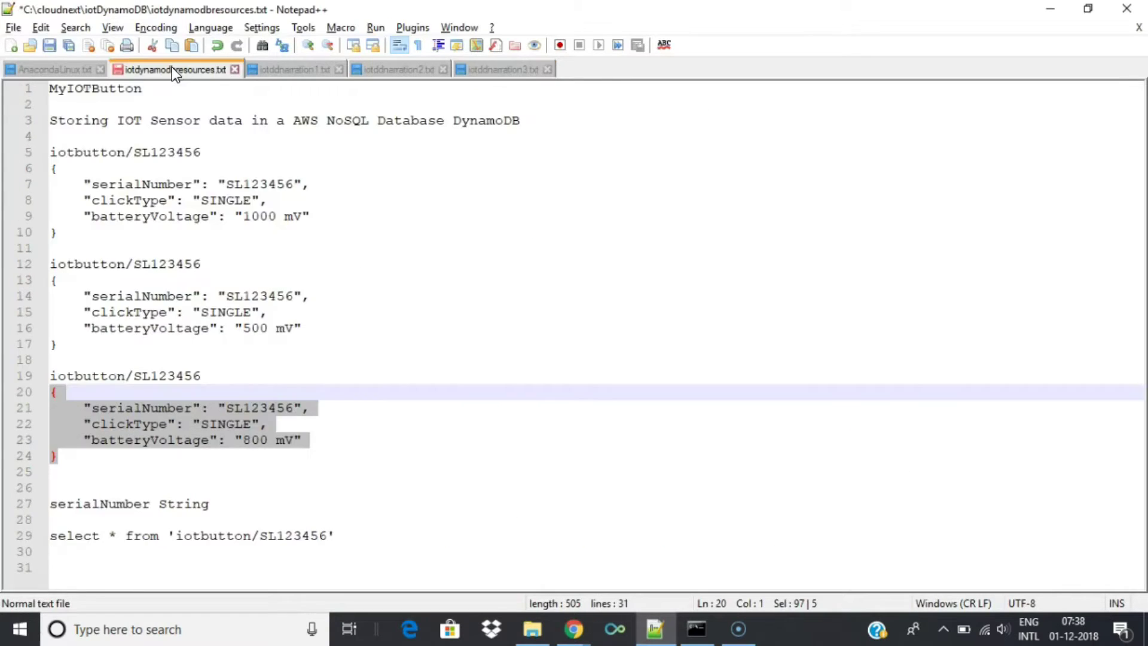
triple_click(128, 533)
key("ctrl+c")
key("alt+Tab")
left_click(235, 287)
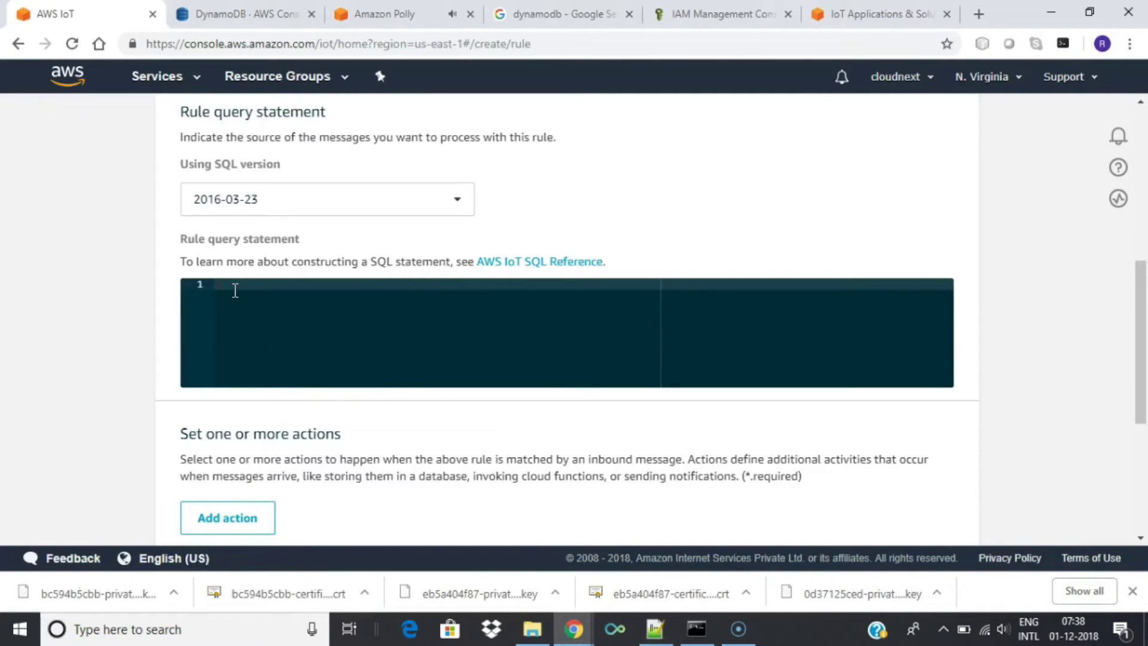
key("ctrl+v")
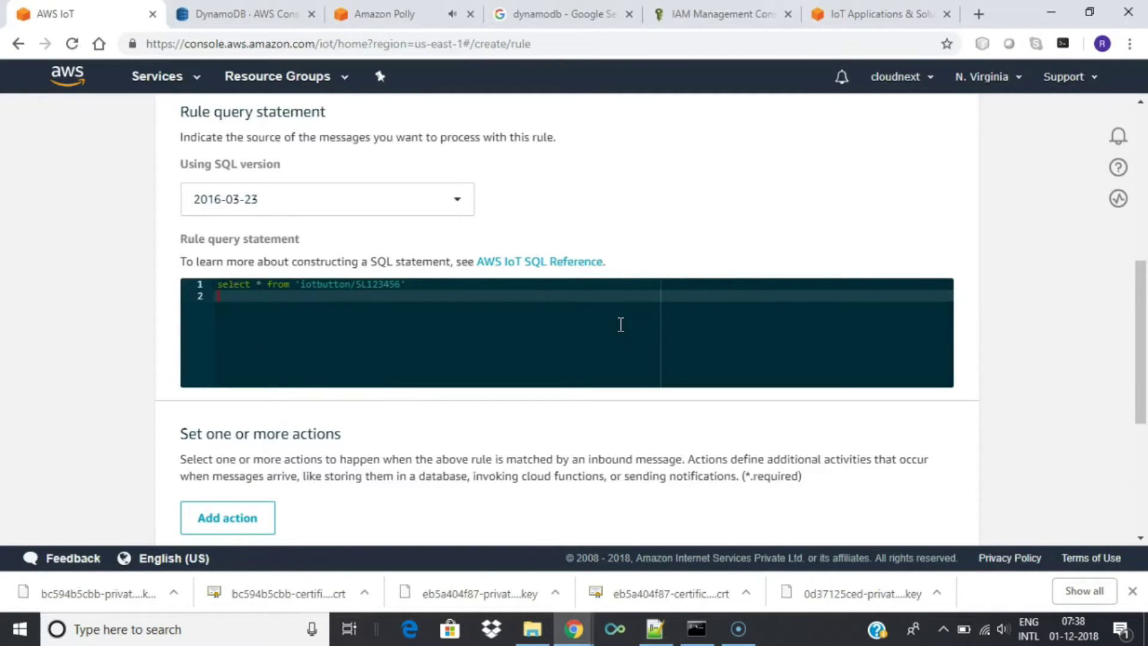
Step: Remove the empty second line from the rule query statement and start configuring an "Insert a message into a DynamoDB table" action
key("BackSpace")
scroll(639, 338, "down", 1)
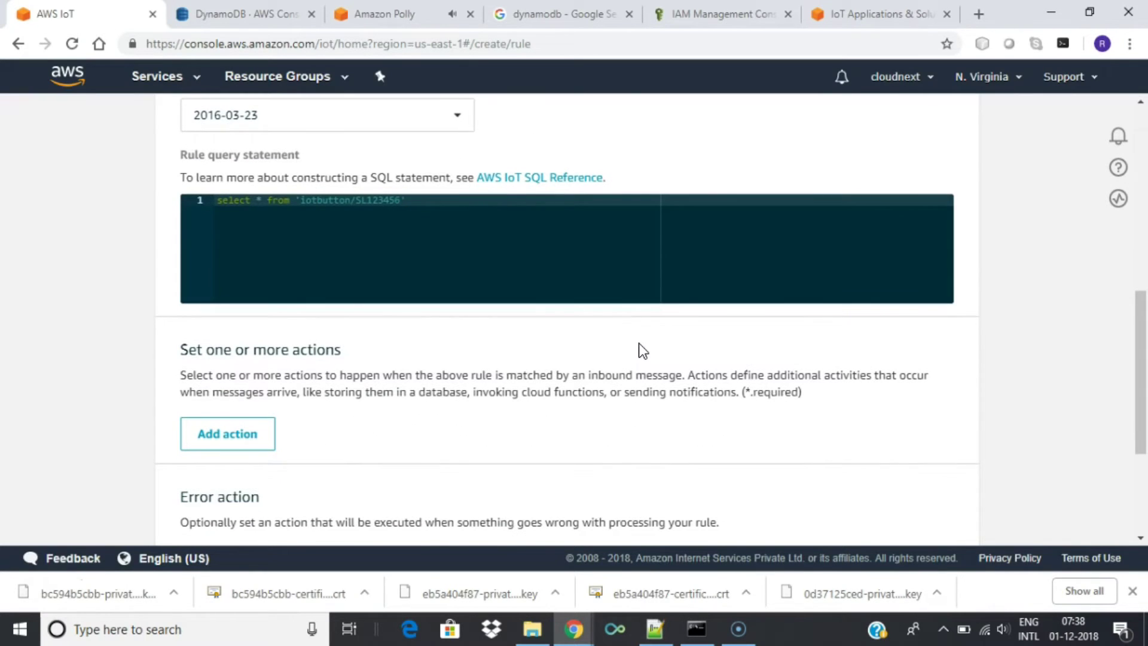
left_click(226, 438)
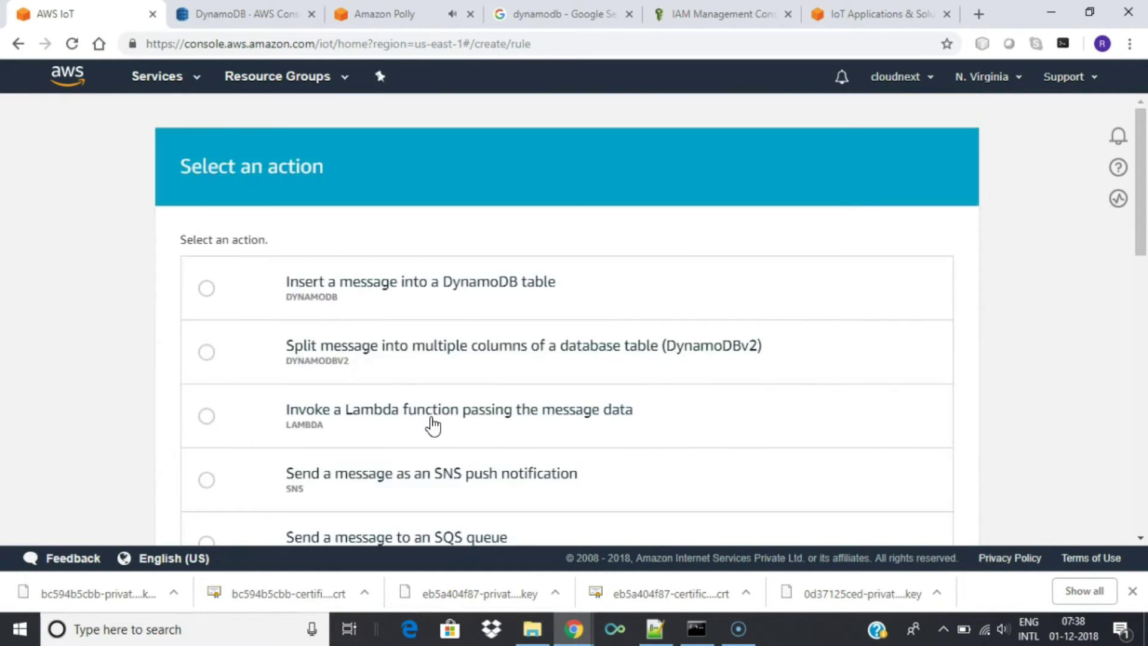
scroll(434, 362, "down", 3)
scroll(435, 364, "up", 2)
left_click(203, 203)
scroll(649, 331, "down", 7)
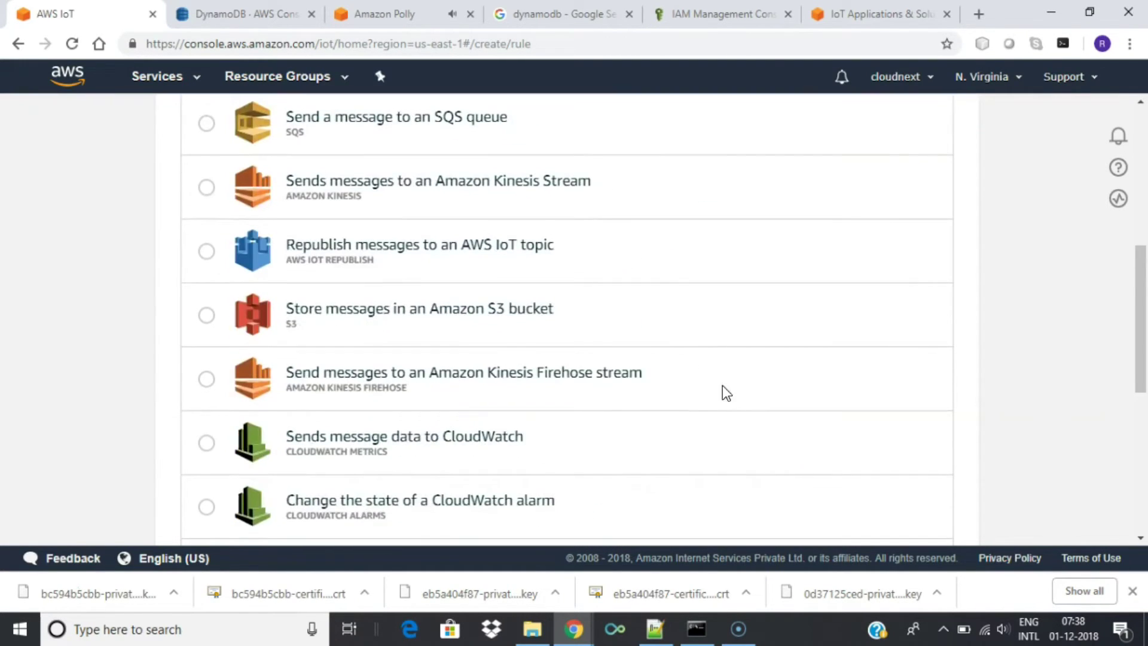
scroll(881, 515, "down", 2)
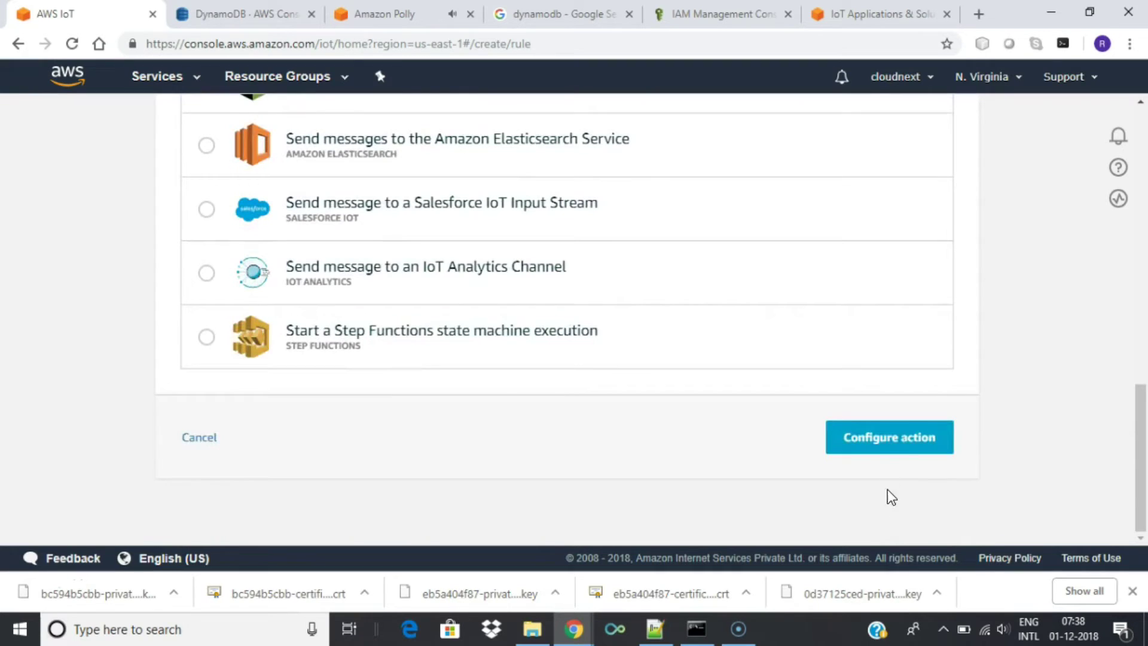
left_click(879, 439)
Step: Start creating a new DynamoDB table resource for the action and name it MyIOTButton
left_click(544, 377)
left_click(574, 382)
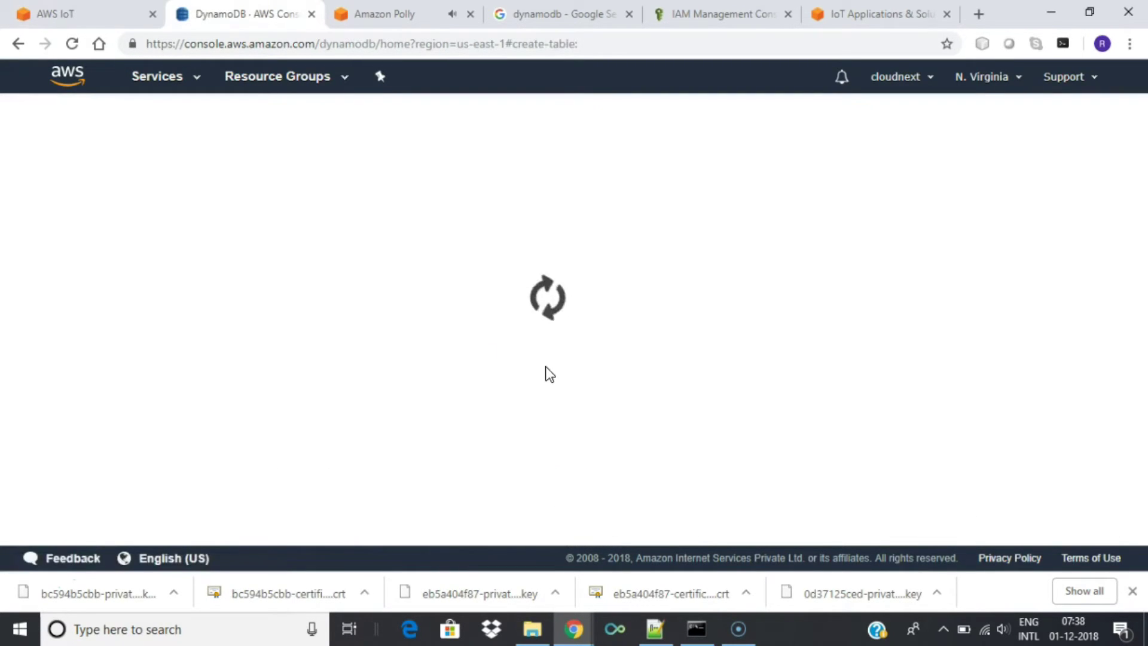
left_click(414, 217)
type("my")
key("BackSpace")
key("BackSpace")
type("MyIOTButton")
Step: Copy the attribute name serialNumber from iotdynamodbresources.txt into the table's partition key
left_click(434, 272)
key("alt+Tab")
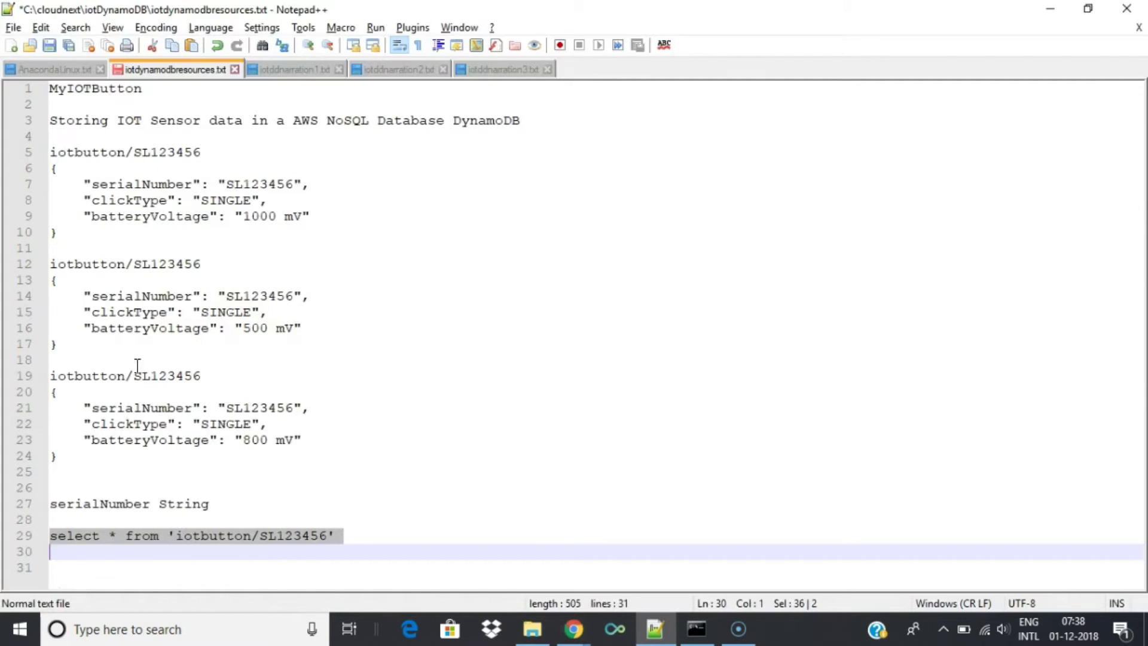
double_click(116, 411)
key("ctrl+c")
key("alt+Tab")
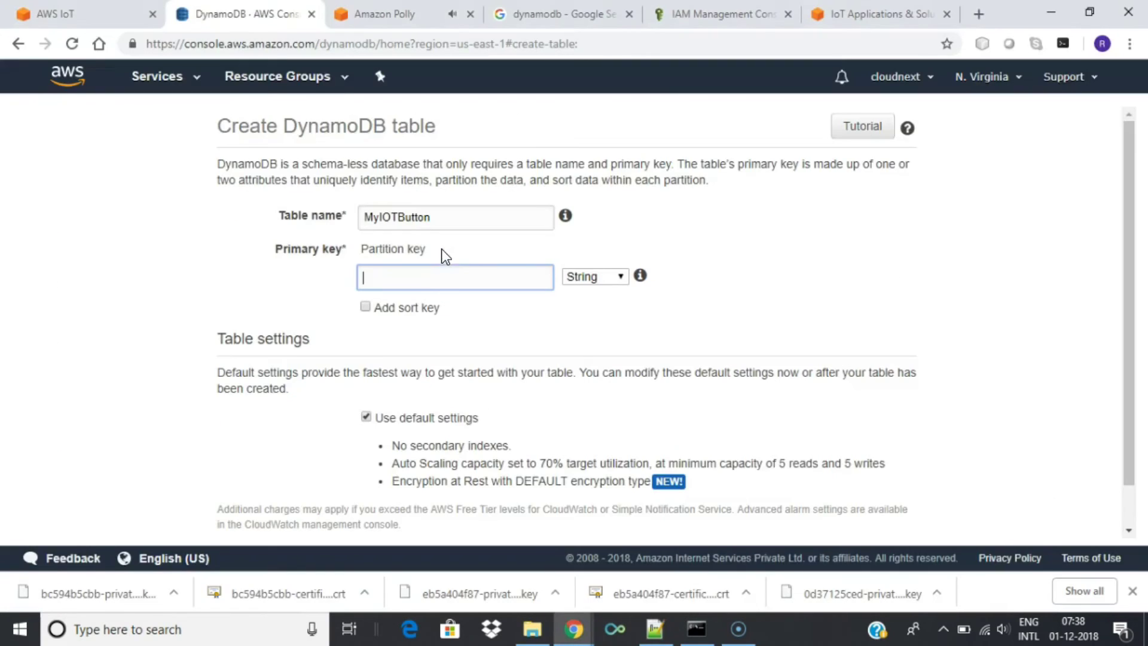
key("ctrl+v")
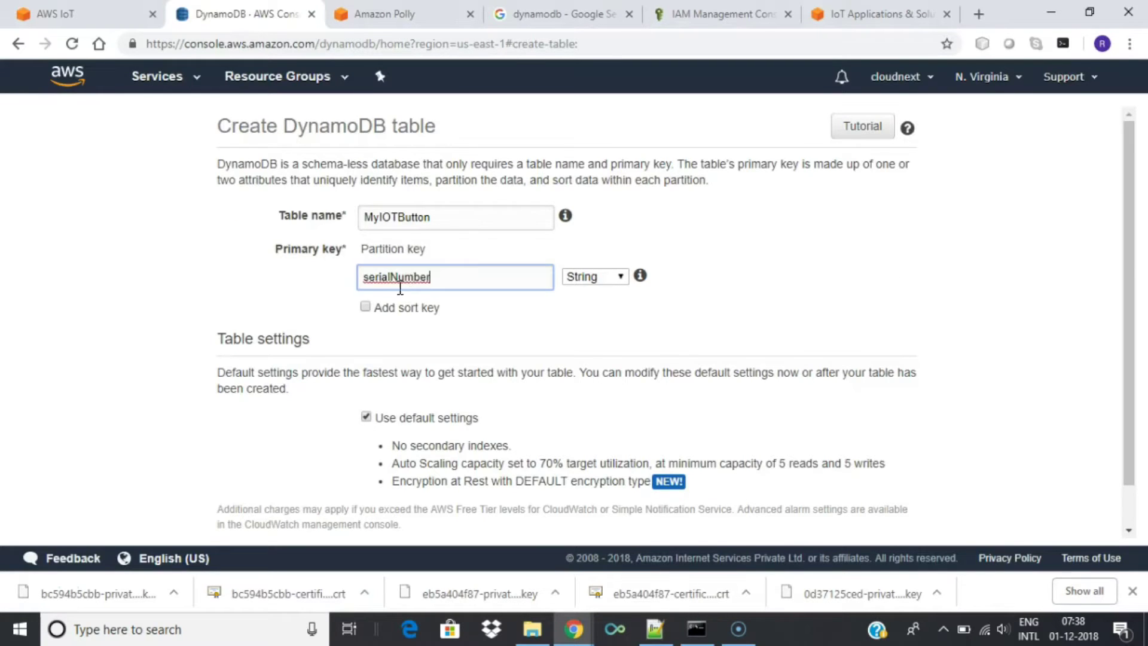
Step: Add a sort key named timestamp to the table's primary key
left_click(364, 307)
left_click(398, 336)
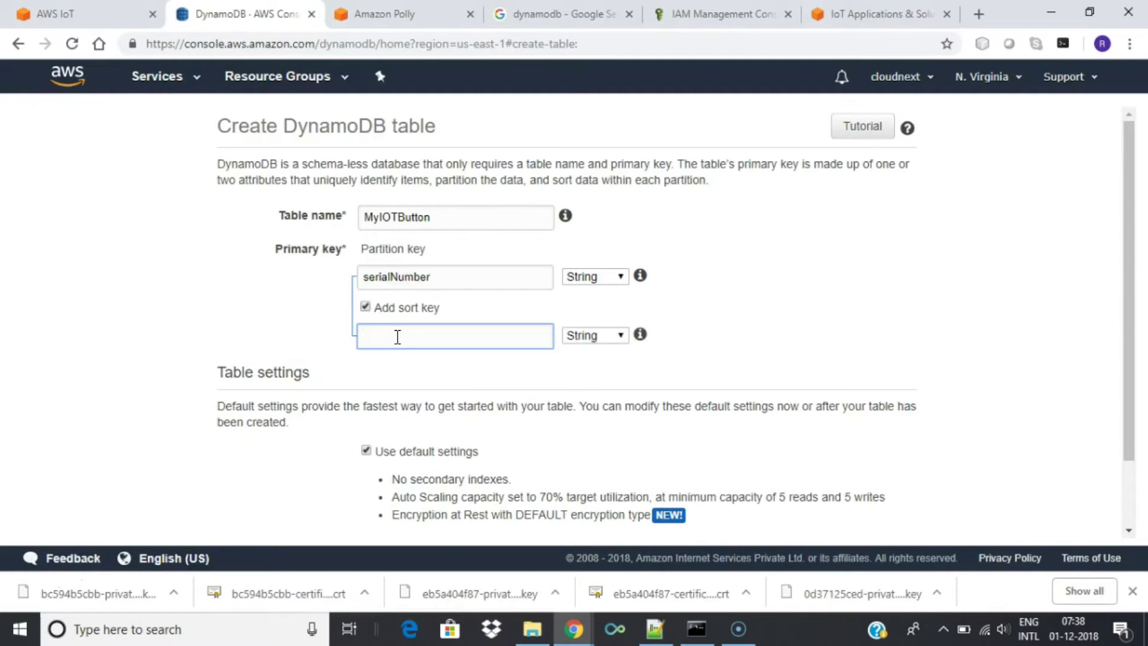
type("timestamp")
Step: Create the DynamoDB table with default settings and open its items
scroll(655, 433, "down", 2)
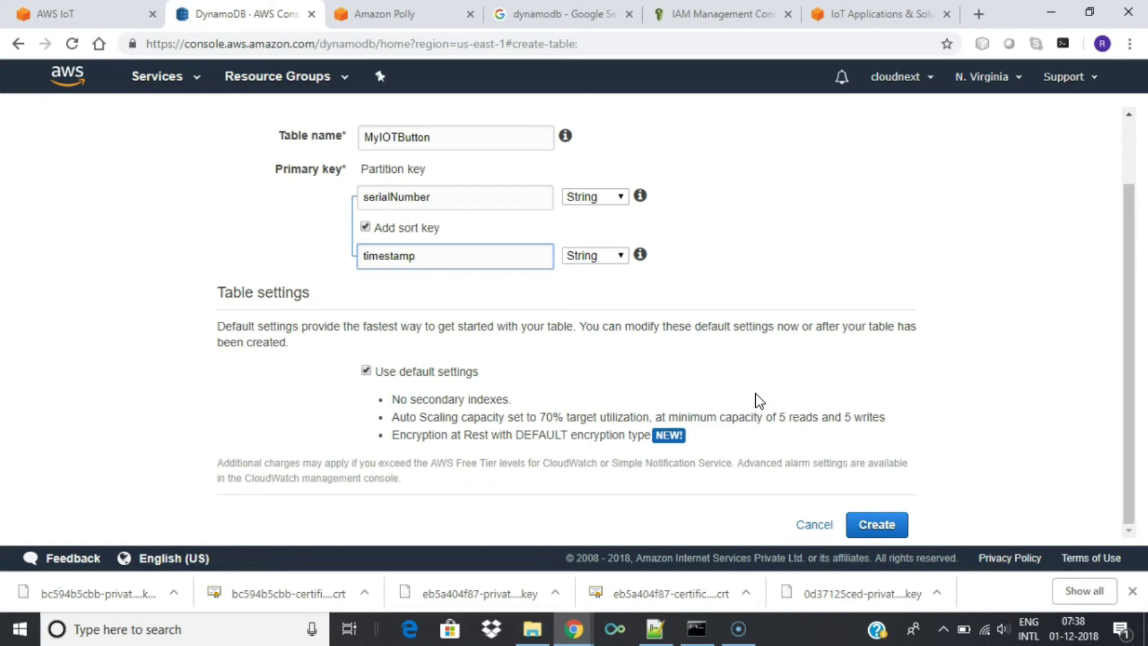
scroll(756, 399, "up", 2)
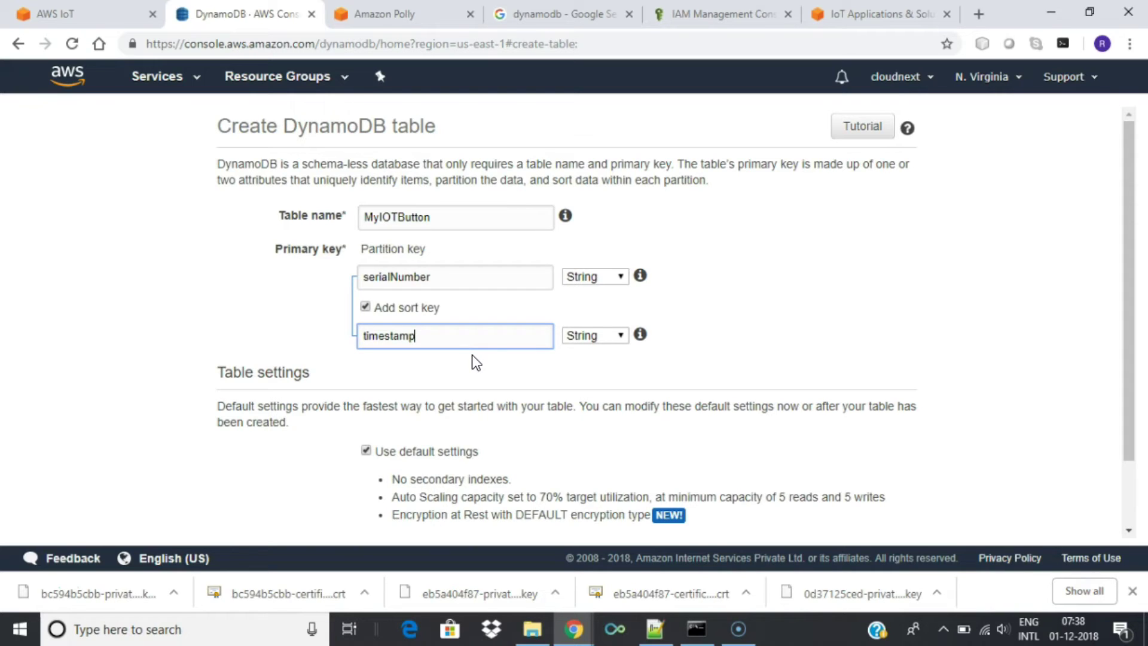
scroll(471, 354, "down", 3)
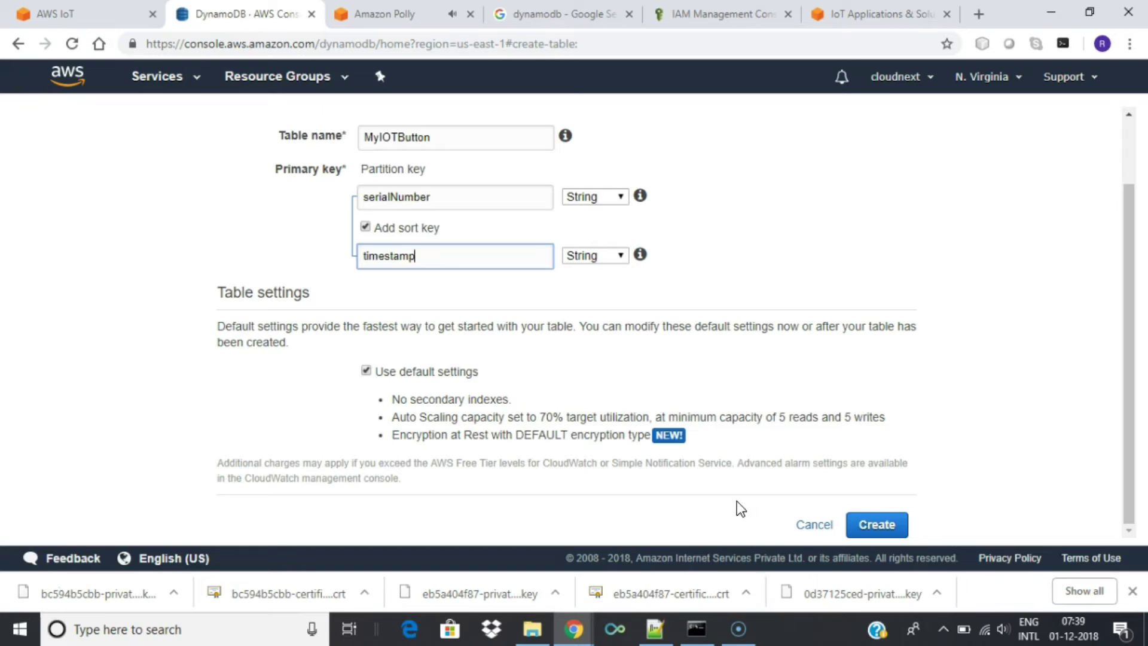
left_click(888, 522)
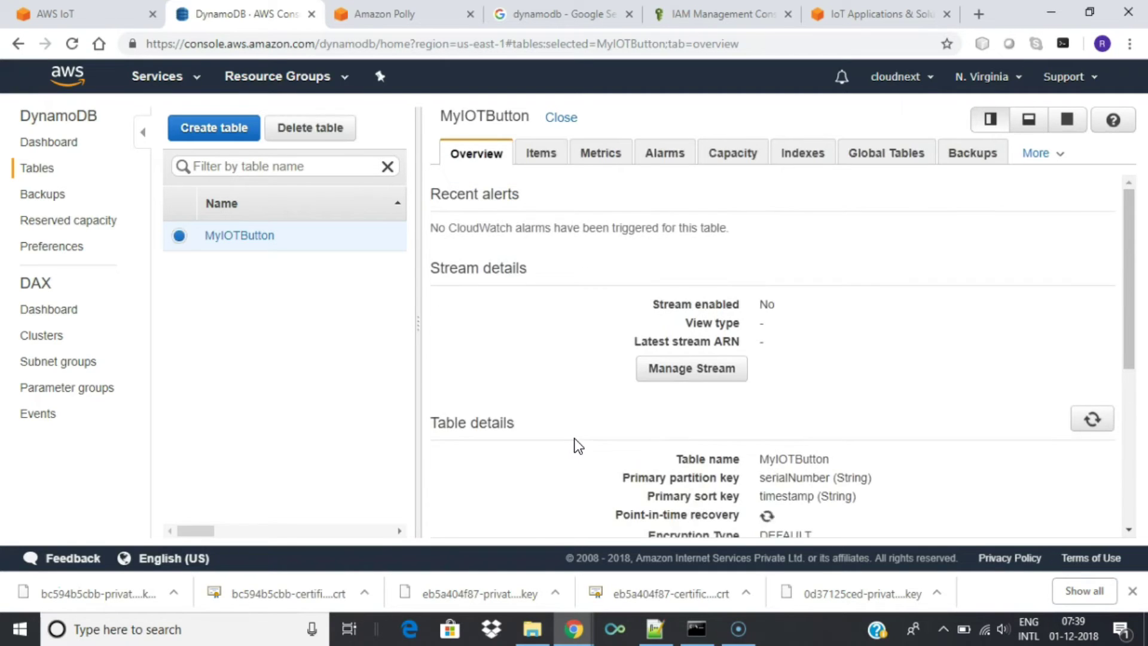
left_click(545, 156)
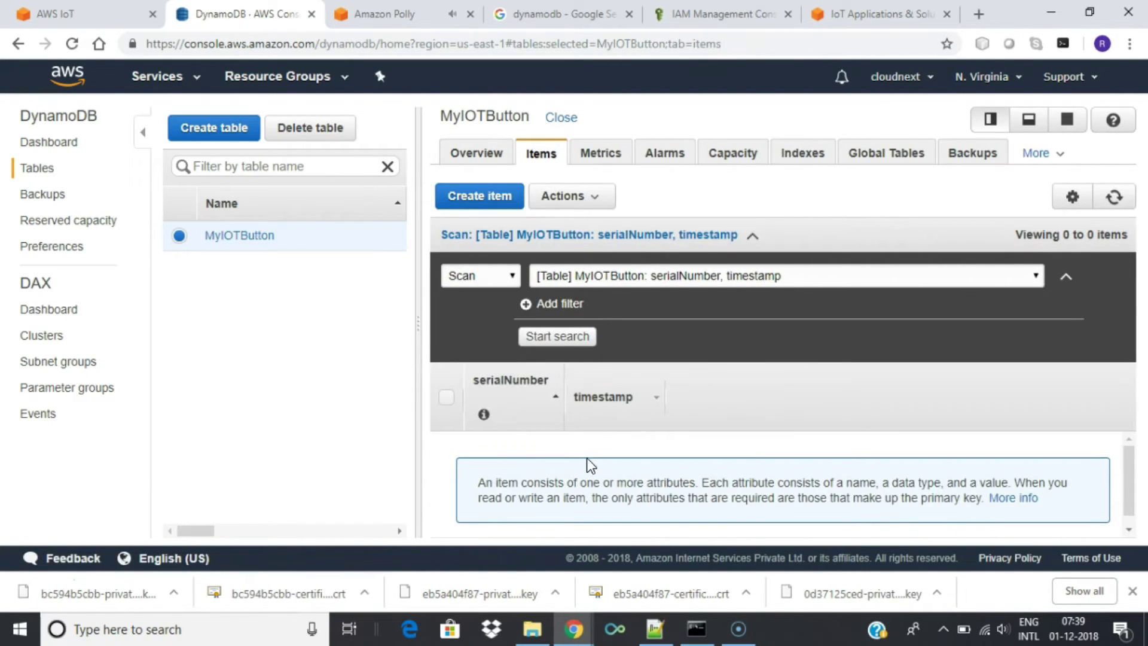
Step: Return to the AWS IoT rule action and choose MyIOTButton as its DynamoDB table
left_click(67, 5)
scroll(488, 349, "down", 2)
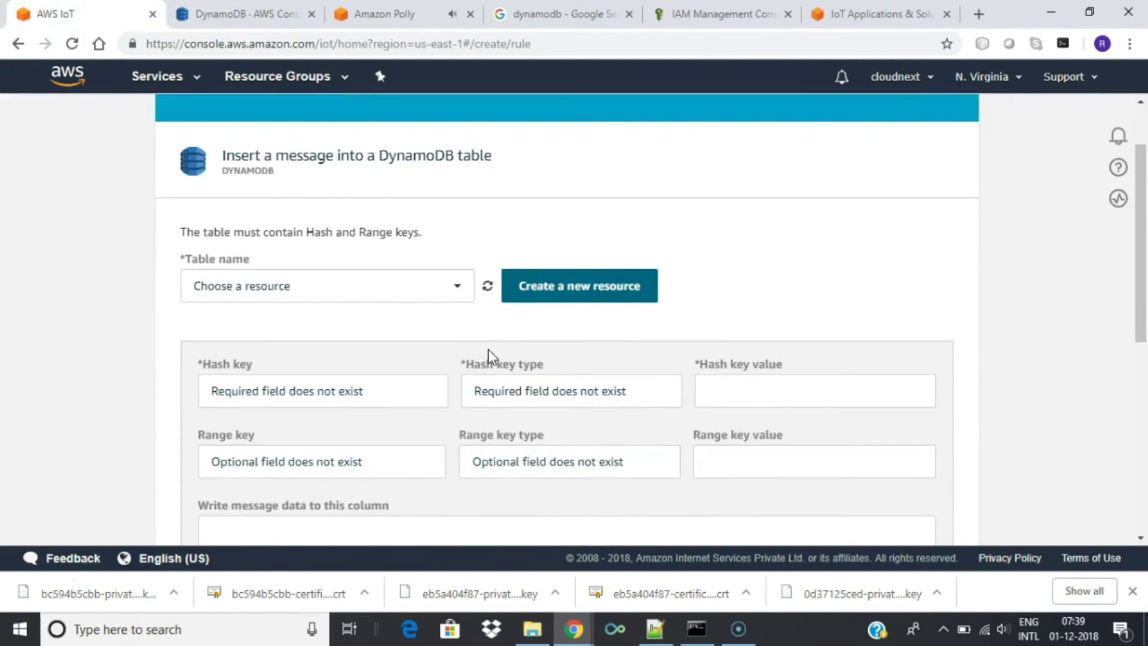
left_click(468, 291)
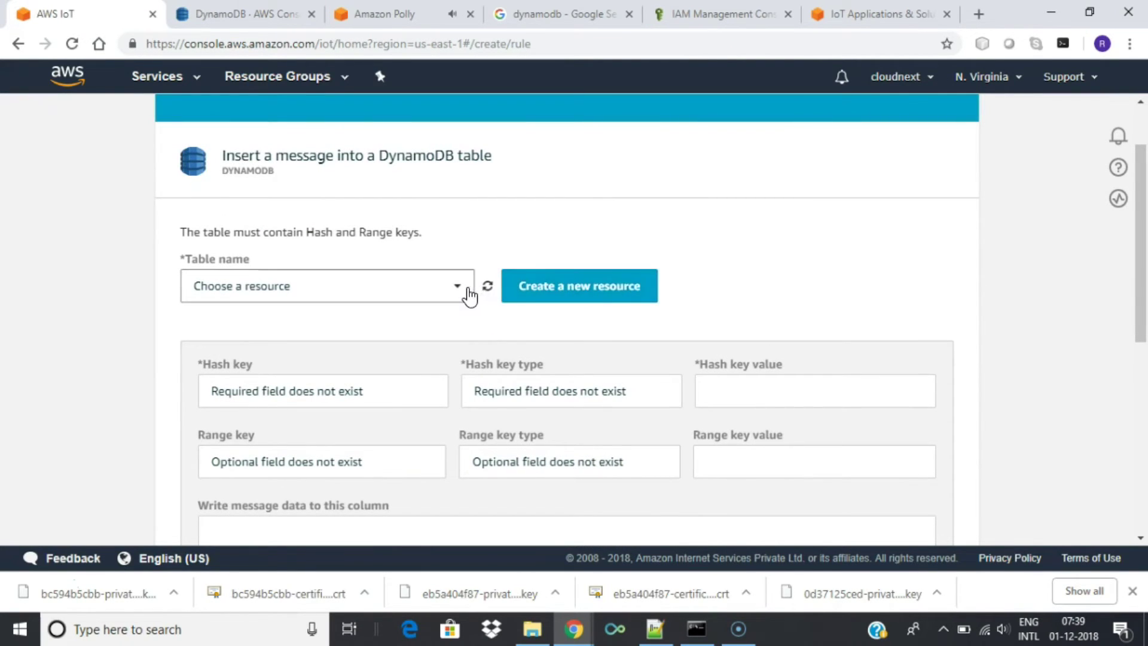
left_click(269, 315)
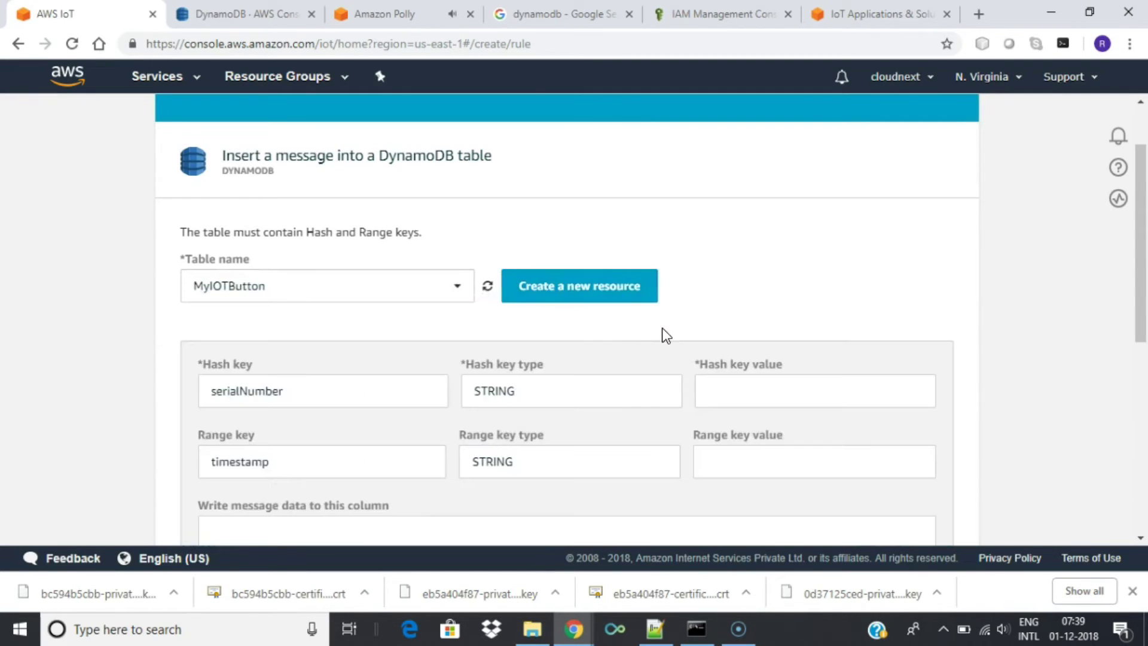
Step: Set the hash key value to ${serialNumber}, reusing the hash key's name
scroll(664, 337, "down", 1)
left_click(739, 313)
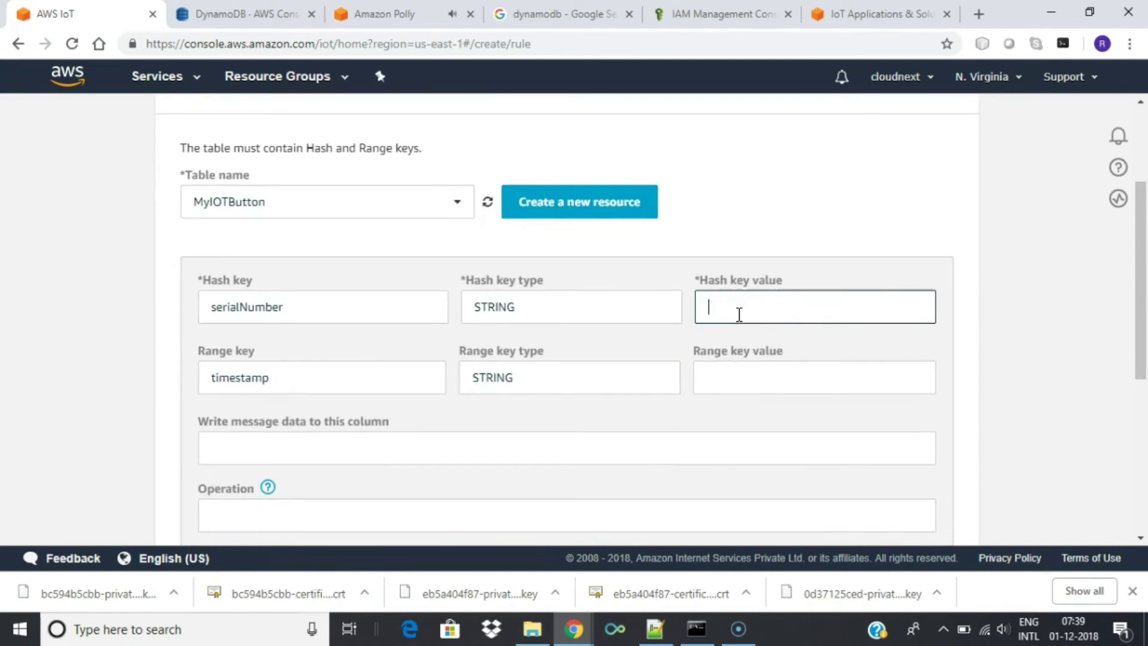
type("$")
double_click(246, 308)
key("ctrl+c")
left_click(740, 307)
key("ctrl+v")
type("}")
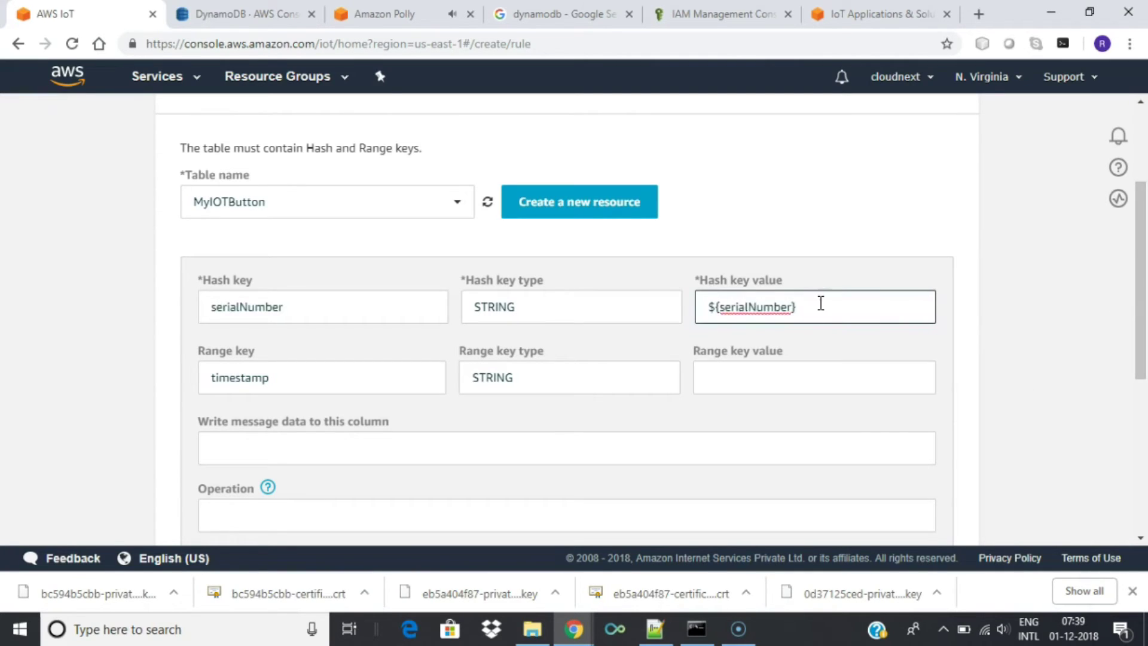
Step: Copy the hash key value into the range key value and change it to ${timestamp()}
key("ctrl+a")
key("ctrl+c")
left_click(743, 369)
key("ctrl+v")
double_click(731, 375)
type("timest")
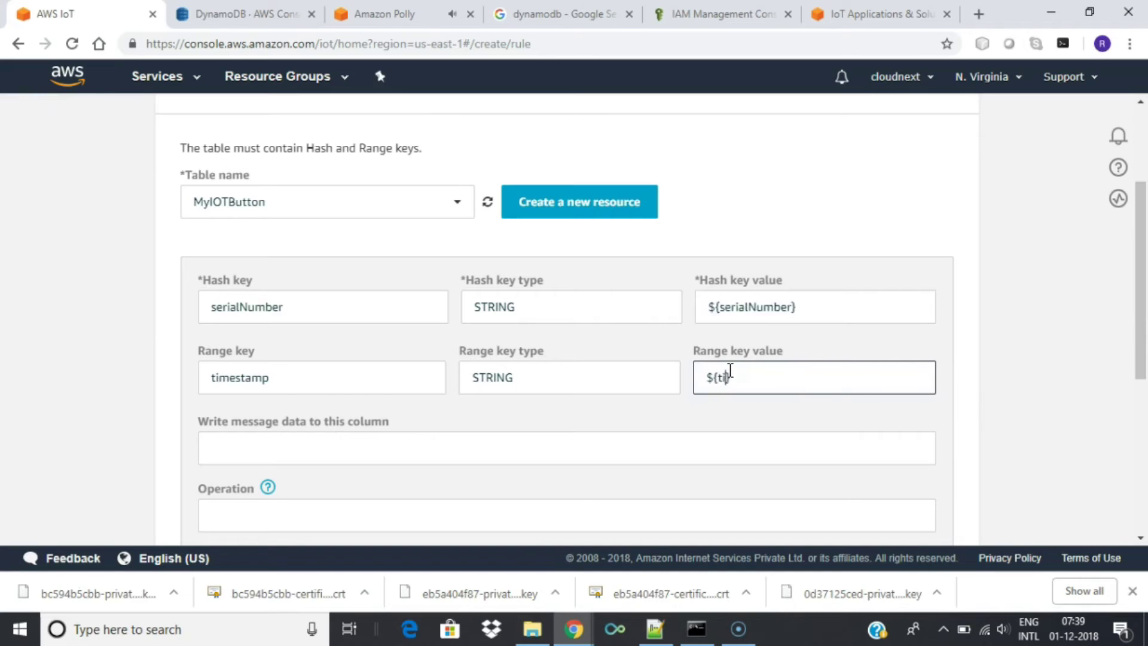
type("amp()")
left_click_drag(784, 377, 718, 382)
Step: Set the column that message data is written to as "Button Attributes"
scroll(825, 448, "down", 4)
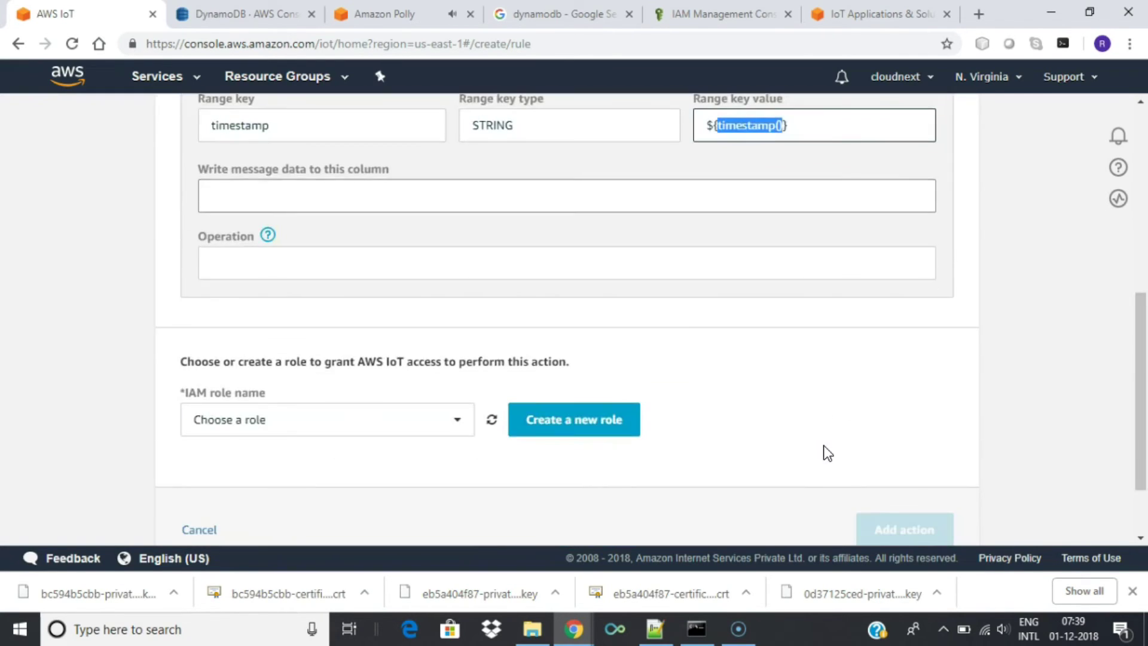
left_click(297, 267)
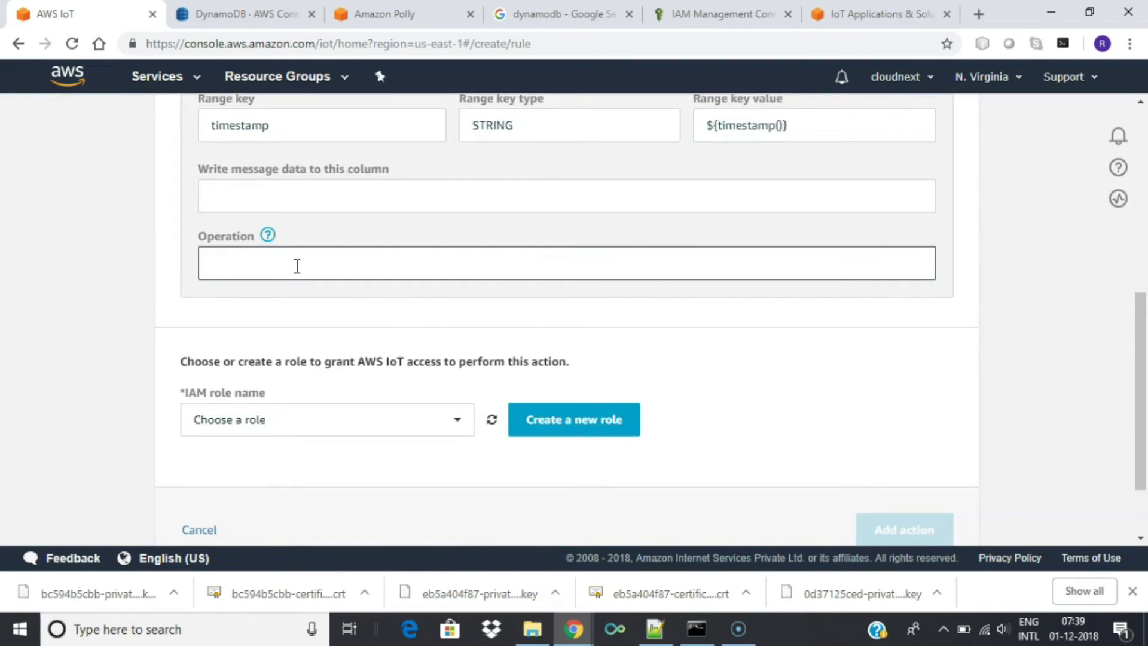
left_click(316, 202)
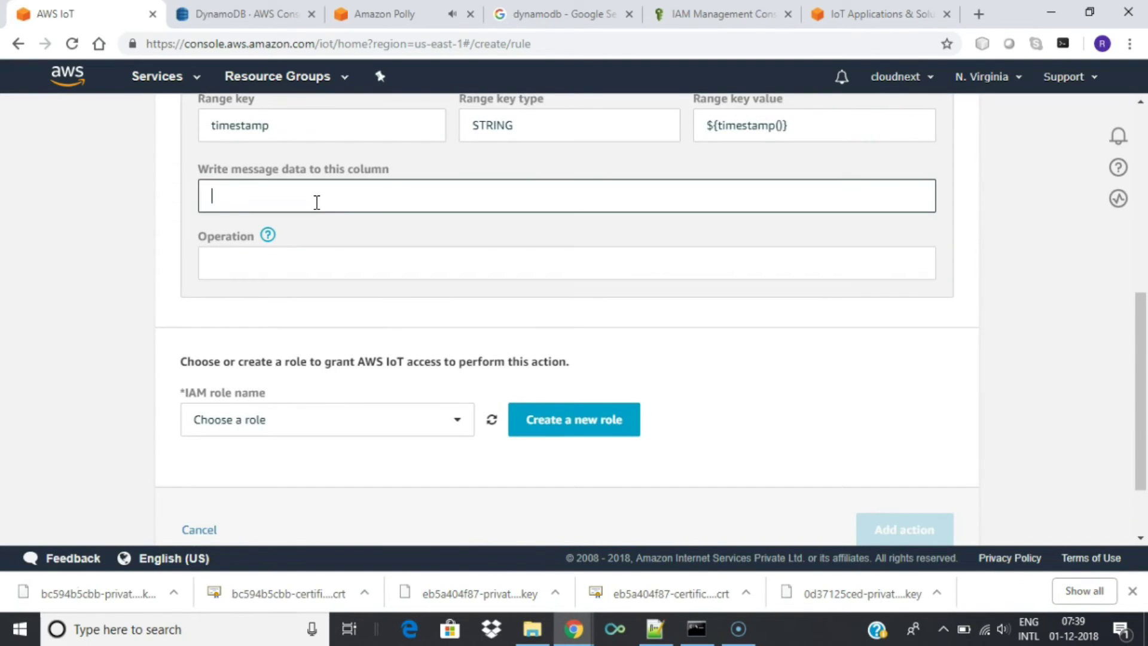
type("Button Attributes")
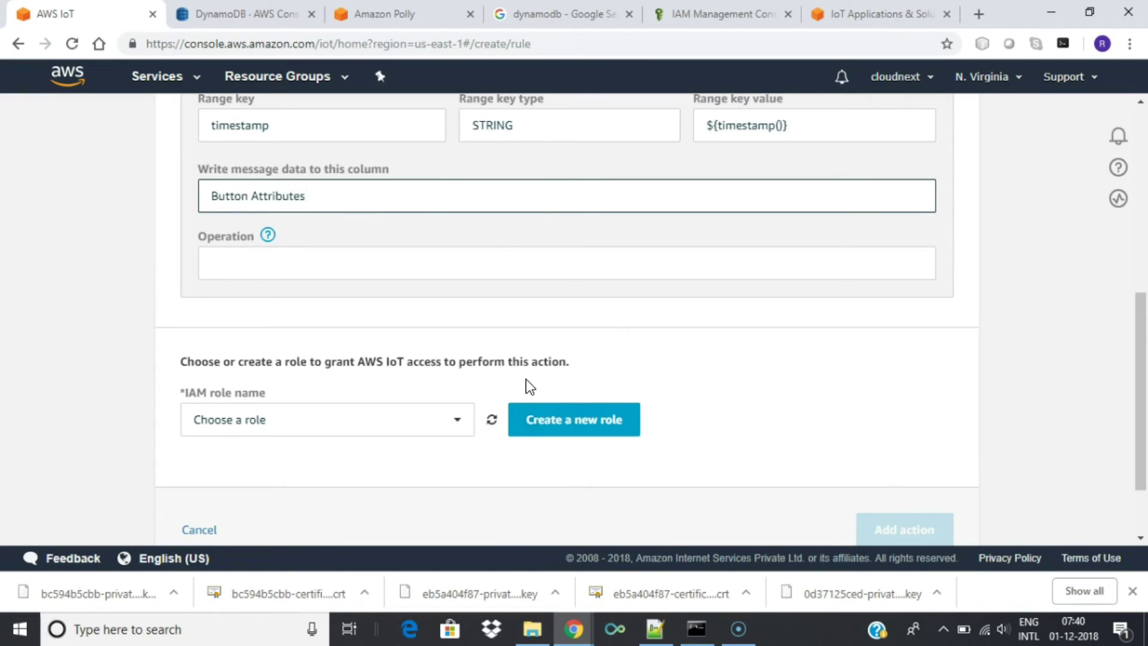
Step: Create a new IAM role named iotButtonrule for the action
left_click(560, 426)
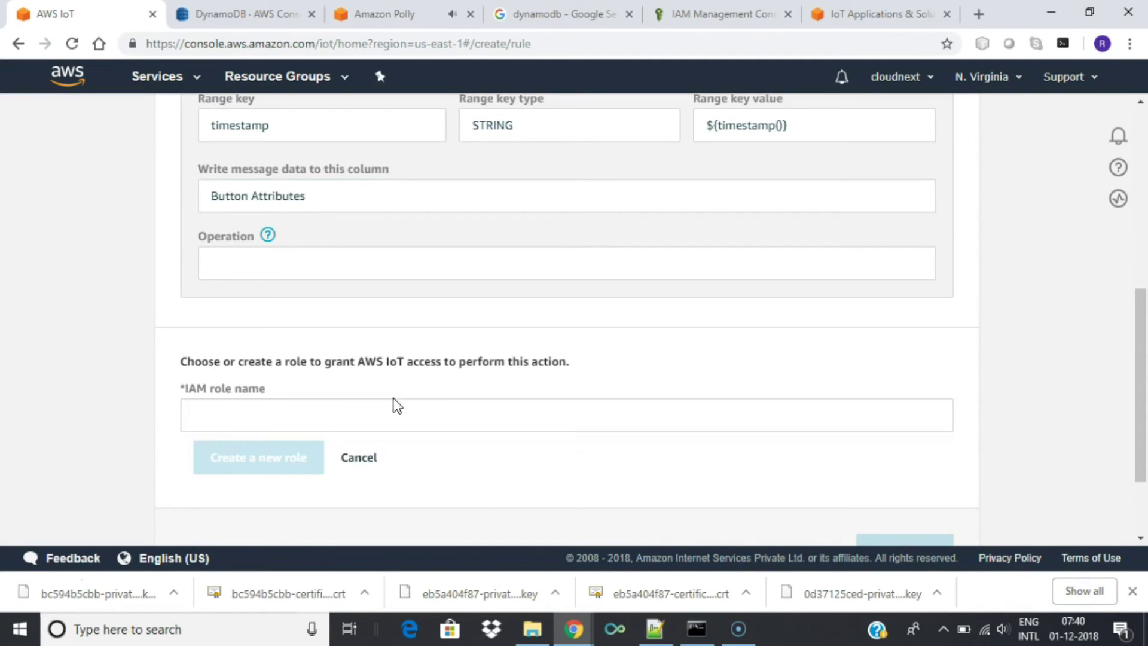
type("io")
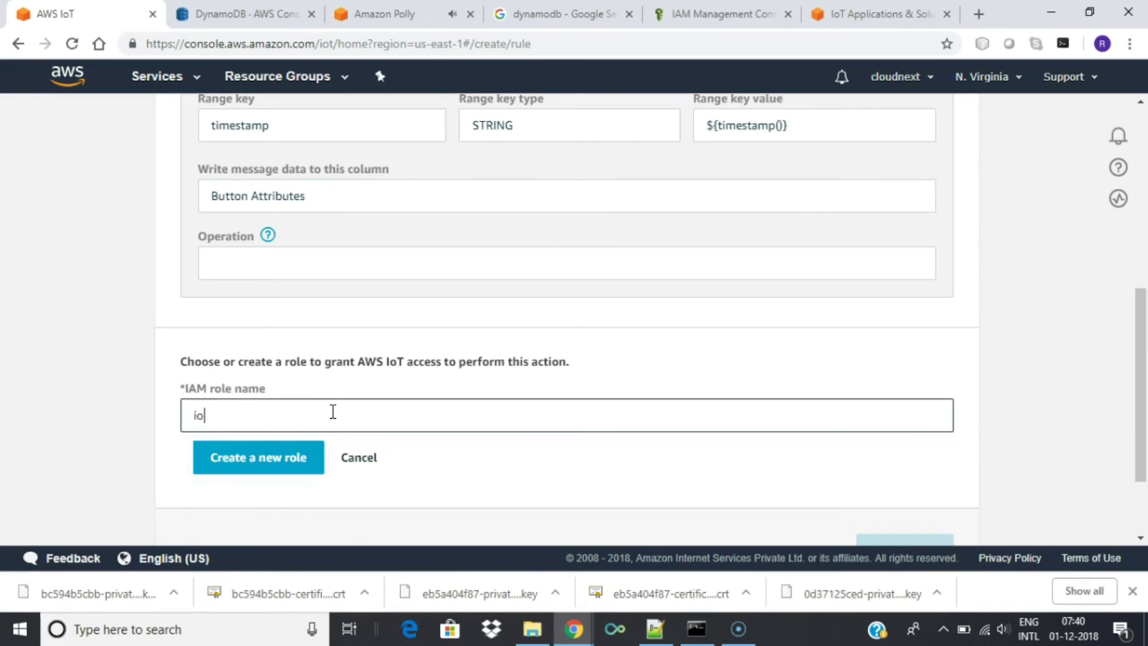
type("tButtonrule")
key("Return")
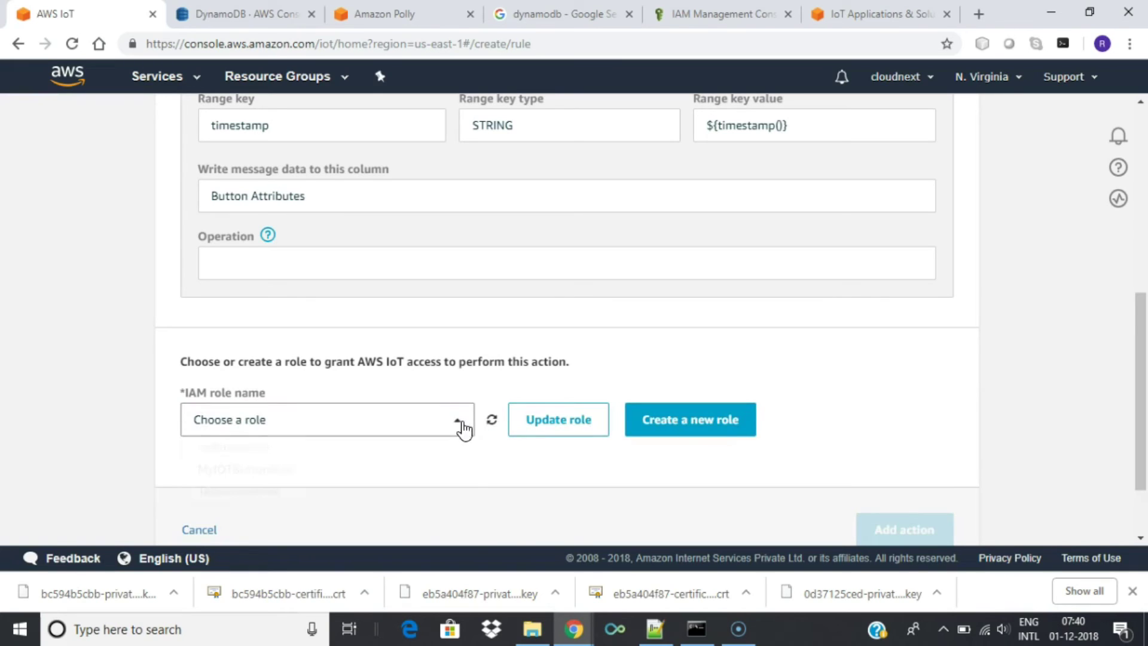
Step: Choose the iotButtonrule role and add the configured DynamoDB action to the rule
left_click(464, 428)
left_click(245, 449)
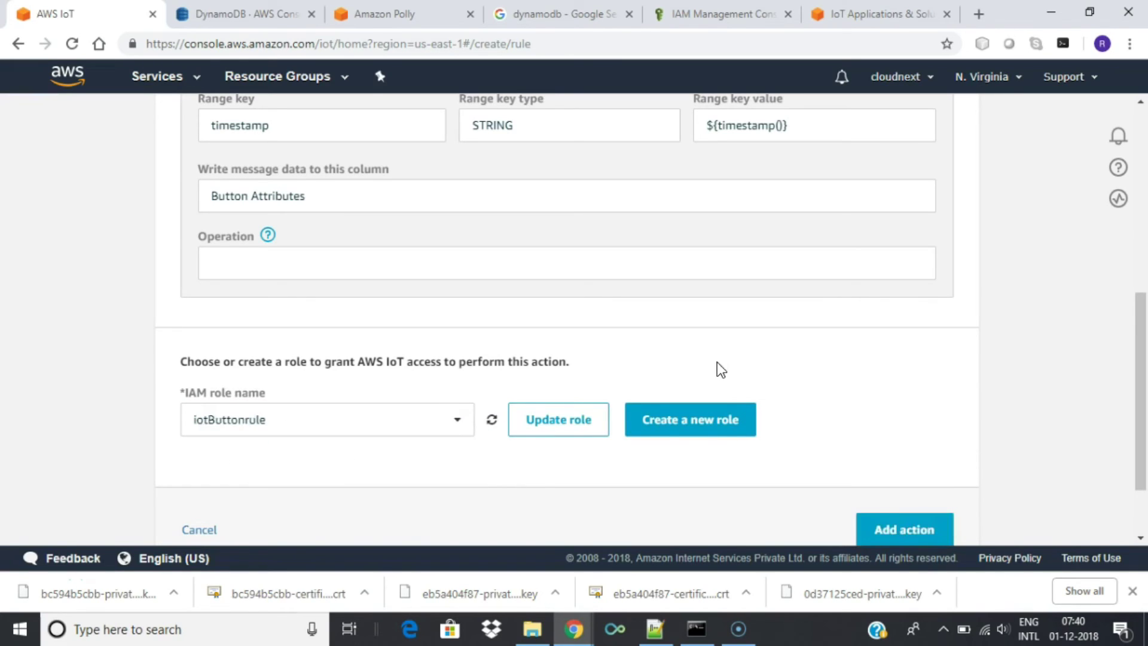
scroll(837, 388, "down", 1)
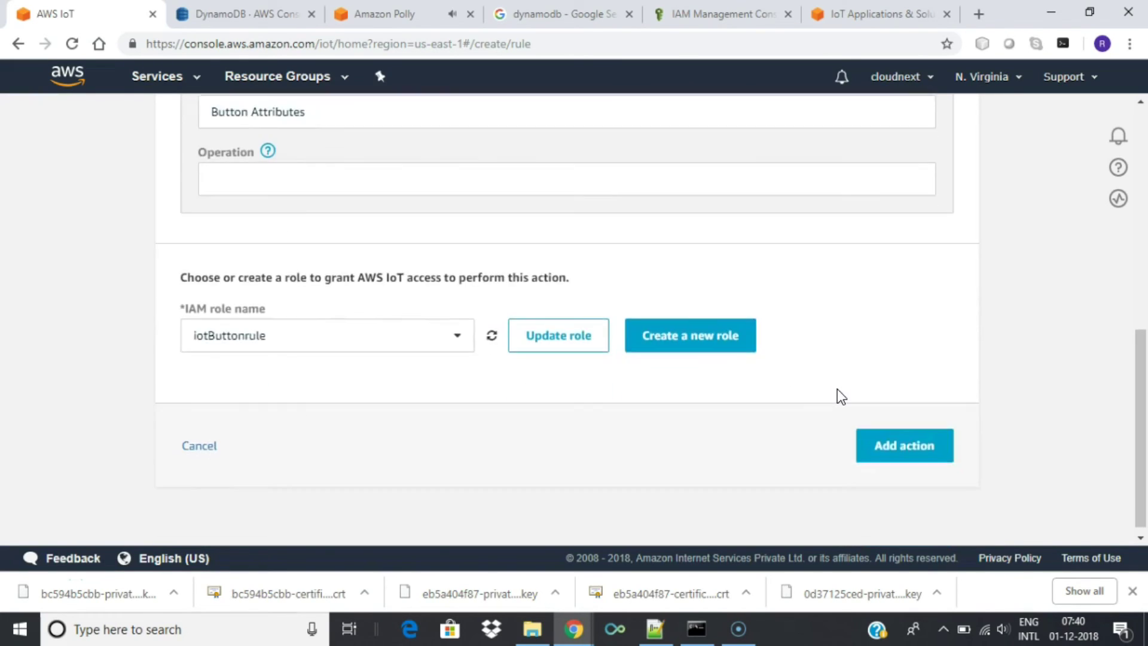
left_click(900, 447)
Step: Create the rule with its query statement and DynamoDB action
scroll(718, 353, "down", 4)
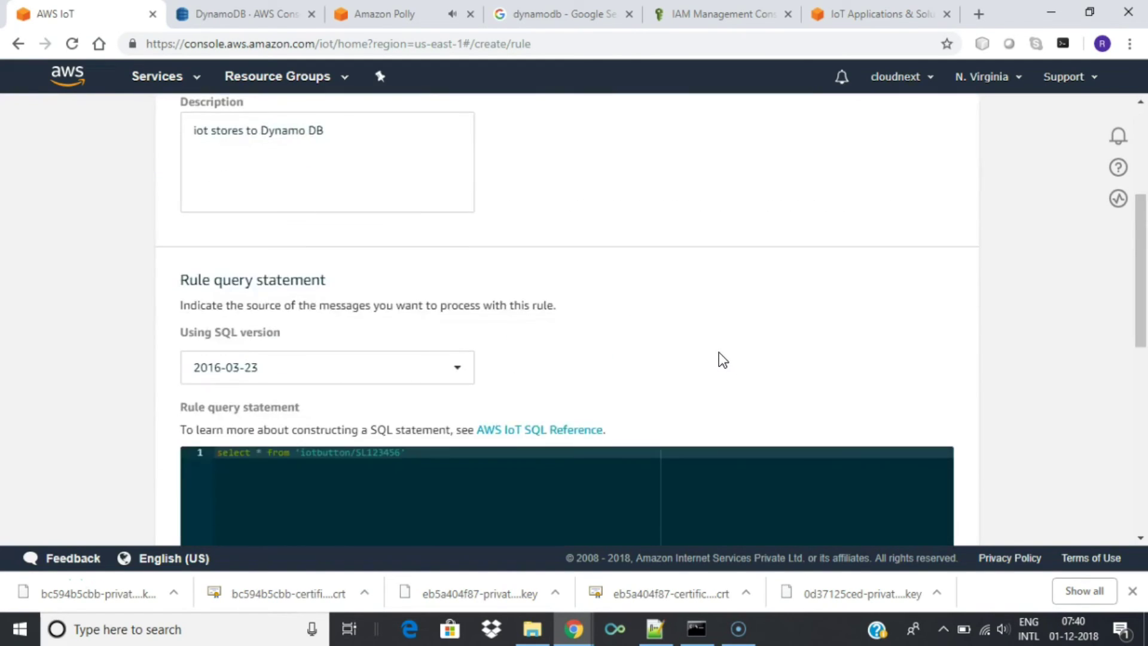
scroll(719, 352, "down", 10)
scroll(720, 353, "down", 1)
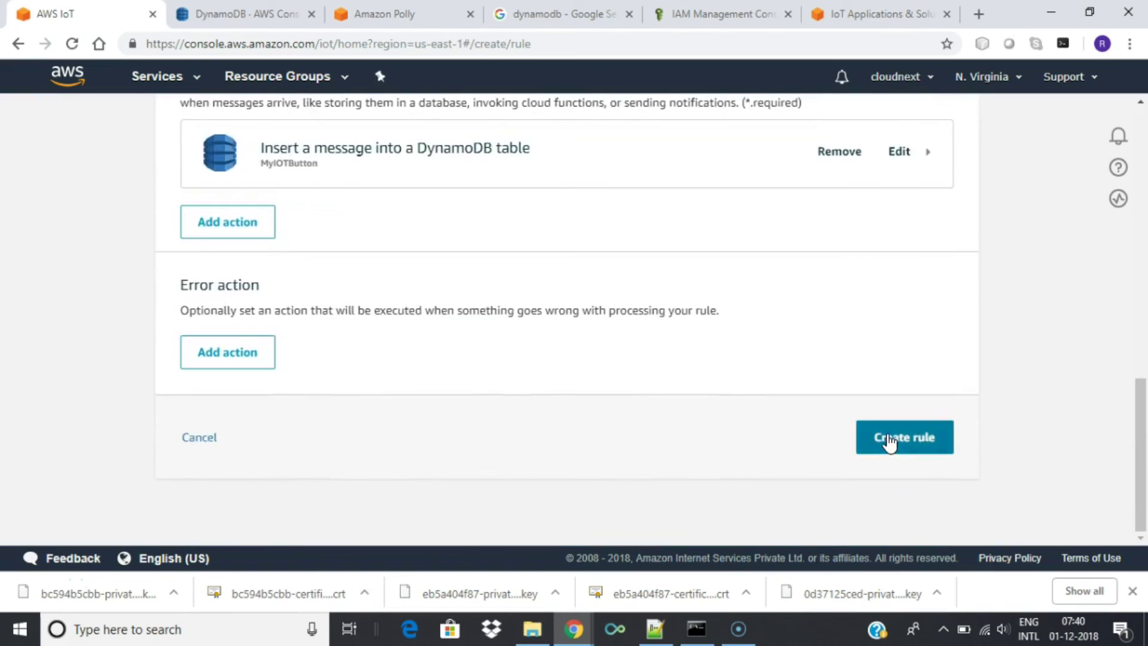
left_click(887, 440)
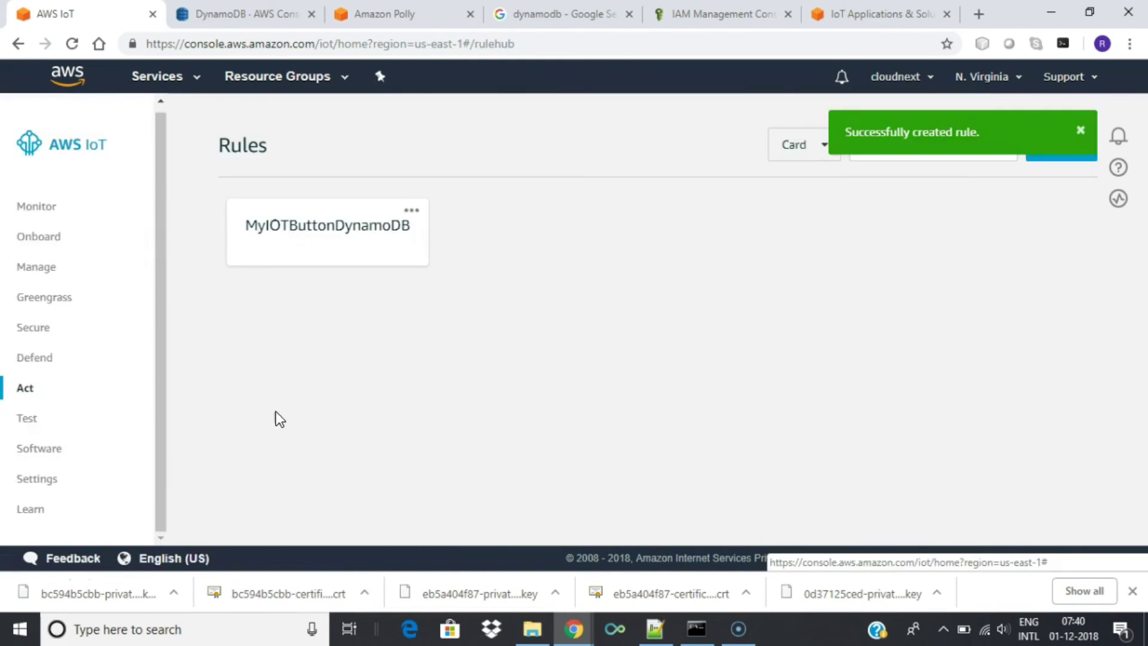
Step: Open the MQTT test client and copy iotbutton/SL123456 from iotdynamodbresources.txt into the publish topic
left_click(27, 417)
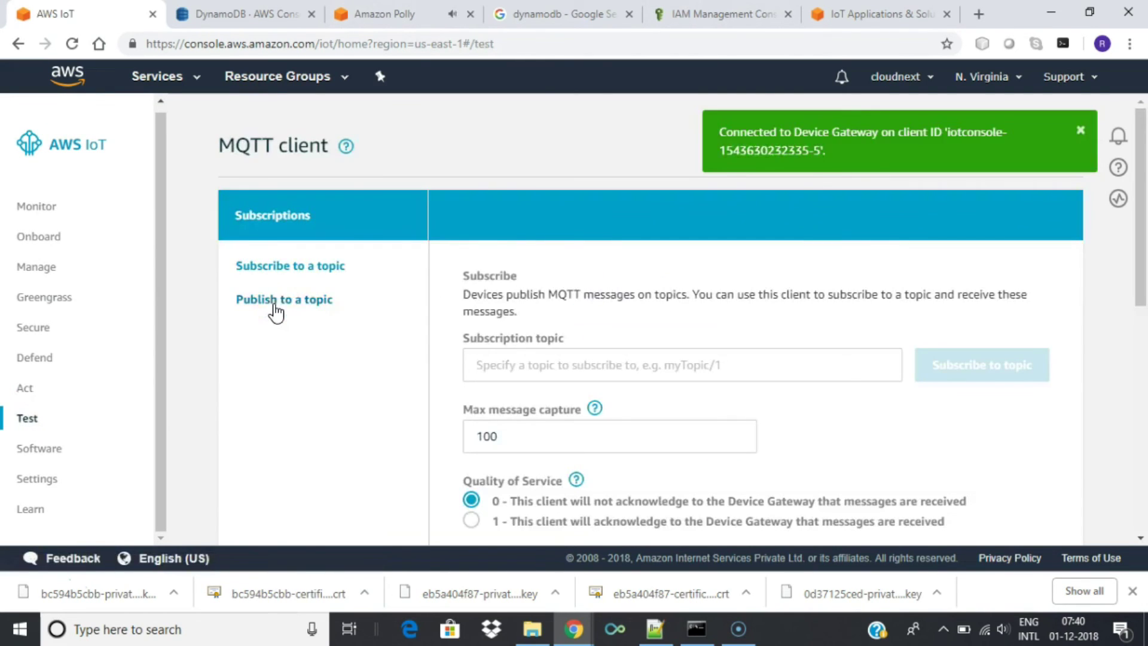
left_click(276, 311)
left_click(597, 335)
key("alt+Tab")
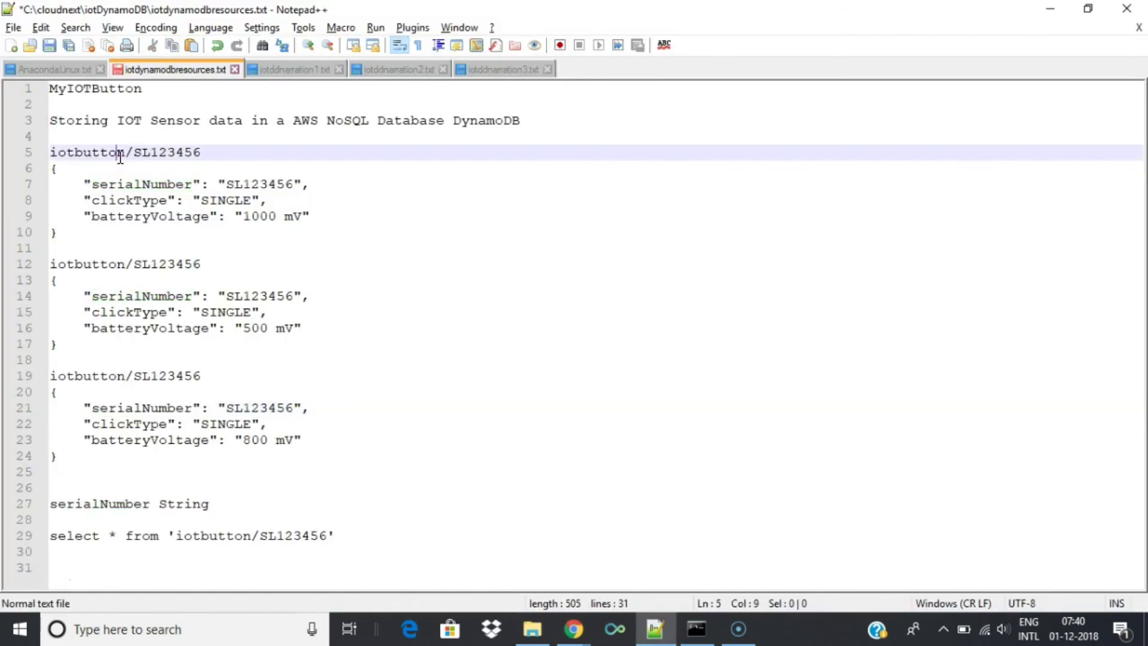
triple_click(118, 156)
key("ctrl+c")
key("alt+Tab")
key("ctrl+v")
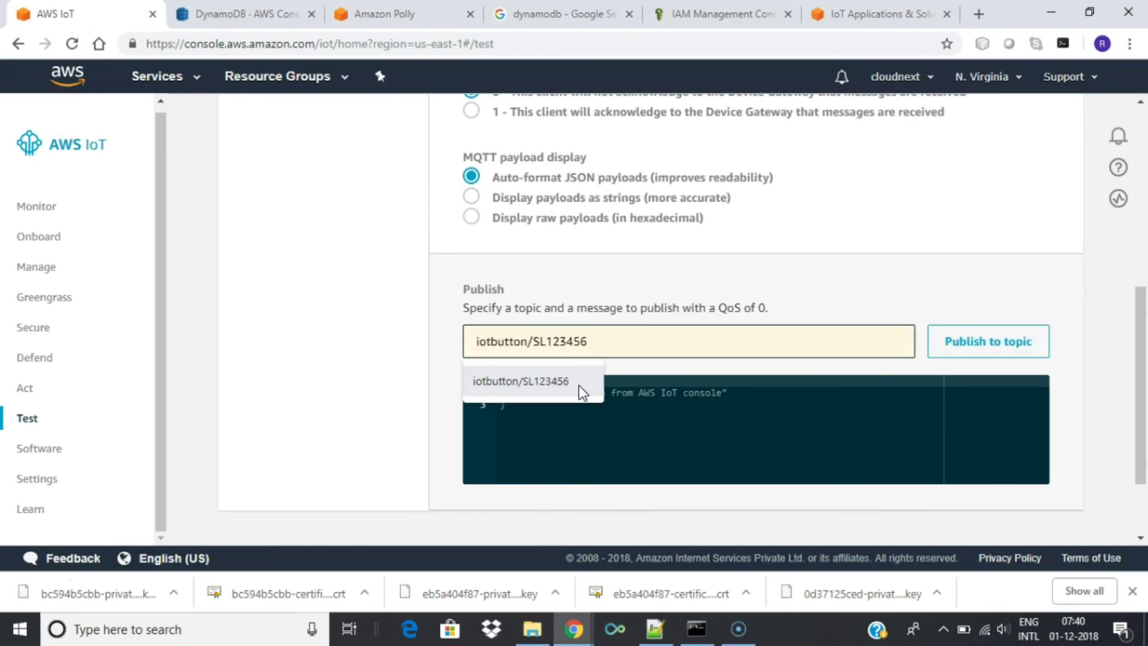
Step: Replace the test client's message payload with the 1000 mV button JSON from iotdynamodbresources.txt
key("alt+Tab")
left_click_drag(50, 248, 50, 168)
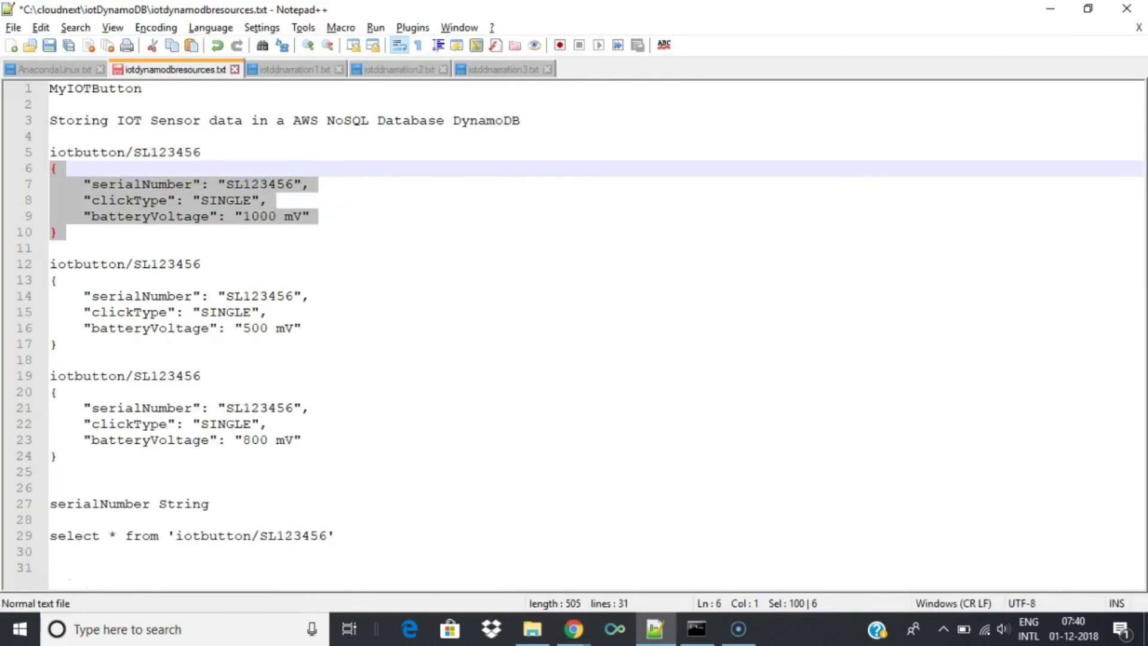
key("ctrl+c")
key("alt+Tab")
left_click(516, 409)
key("ctrl+a")
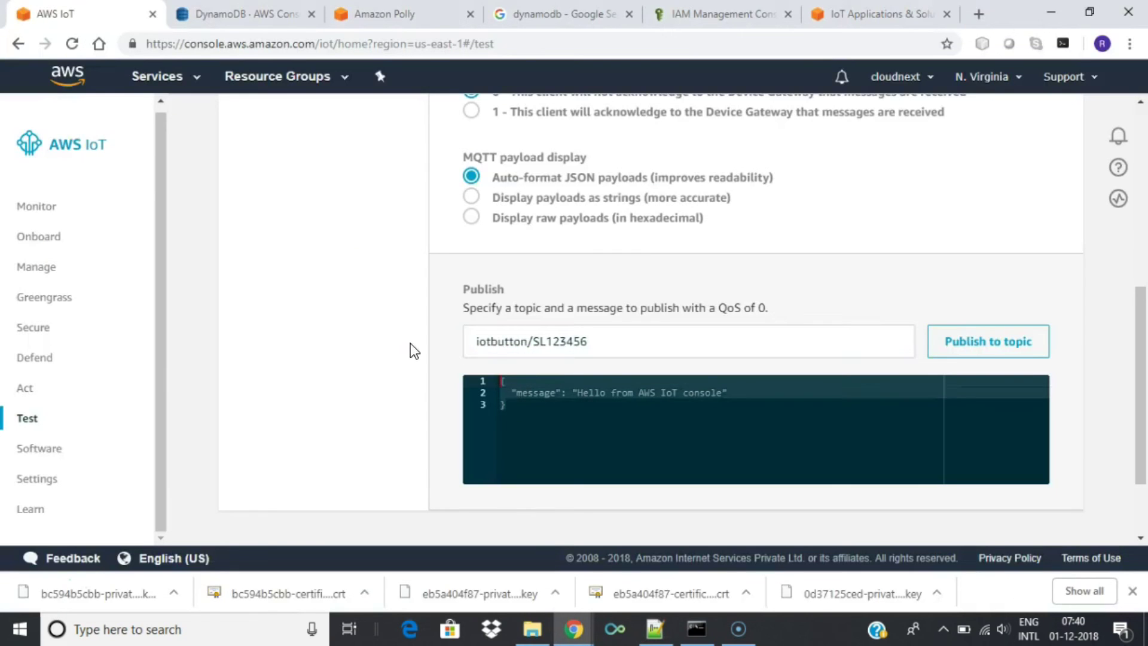
key("ctrl+v")
Step: Publish the 1000 mV message to iotbutton/SL123456 and refresh the MyIOTButton table's items in DynamoDB
left_click(1014, 345)
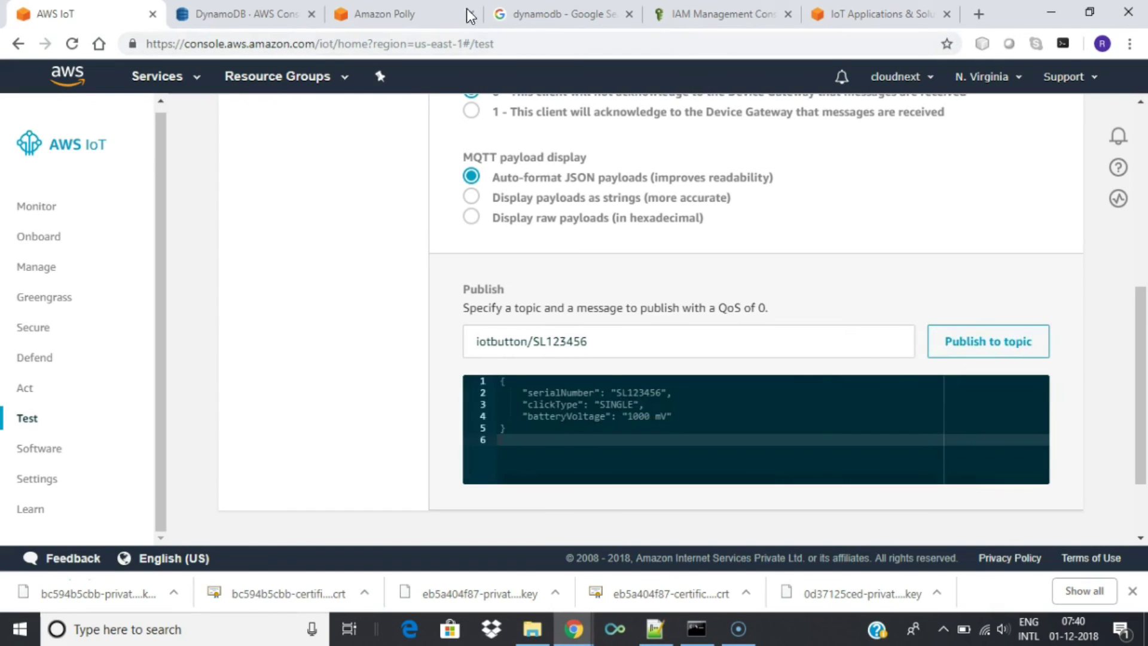
left_click(259, 8)
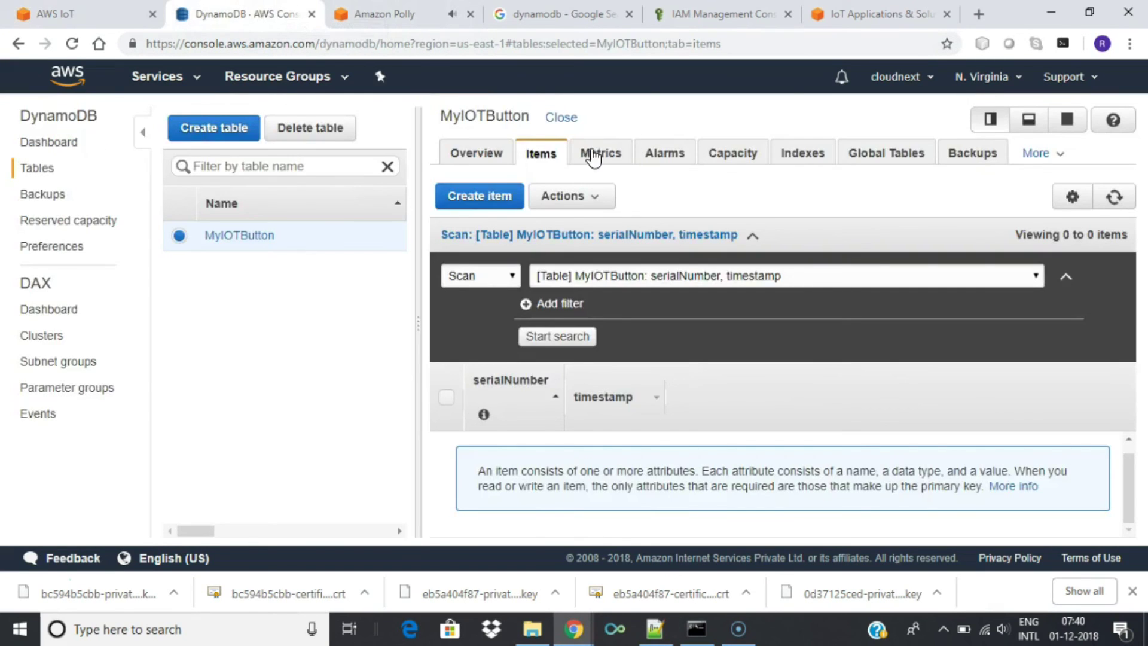
left_click(1113, 199)
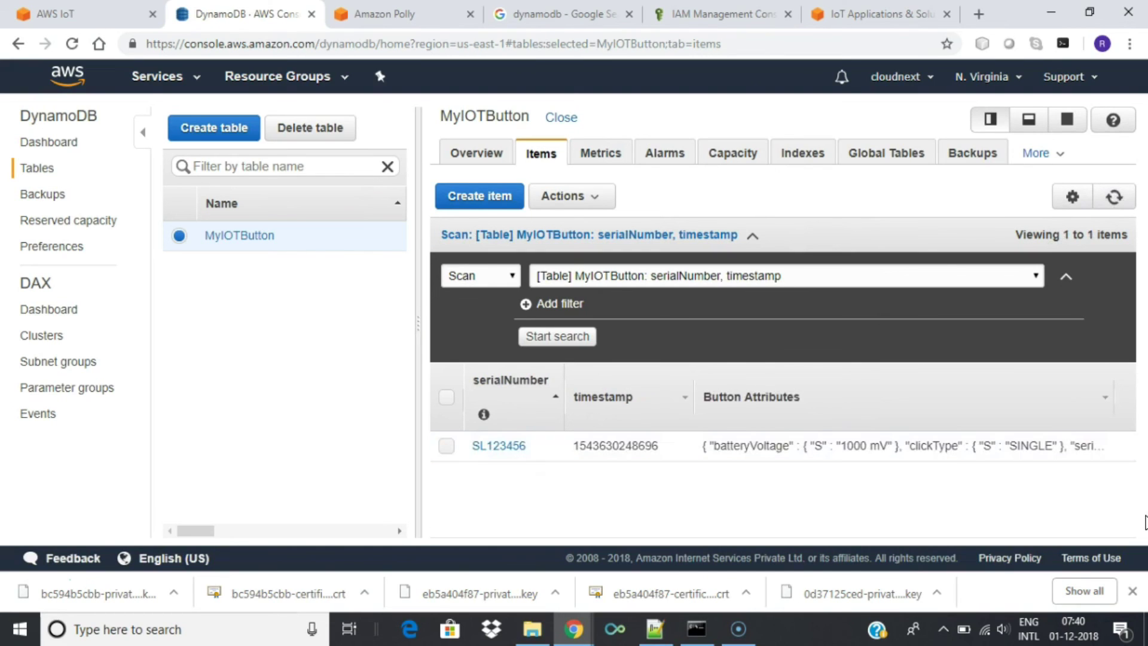
Step: Return to the MQTT test client and replace one digit of the payload's batteryVoltage value with 8
left_click(67, 15)
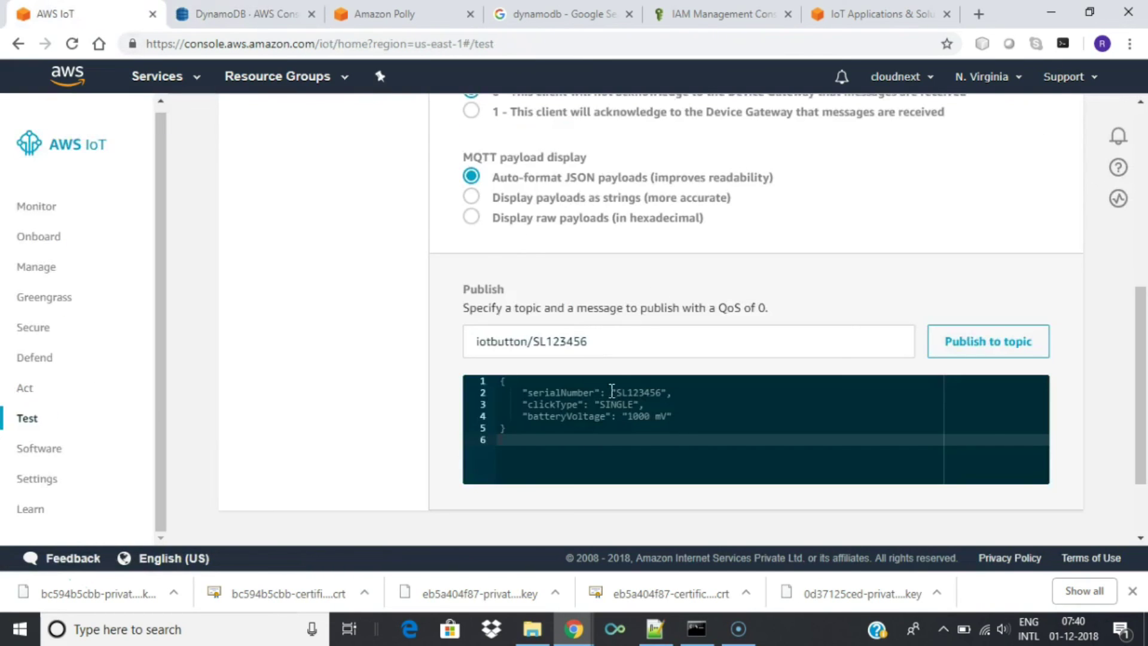
left_click(636, 418)
key("BackSpace")
type("8")
Step: Publish the edited message to the topic and reload the MyIOTButton items in DynamoDB
left_click(943, 346)
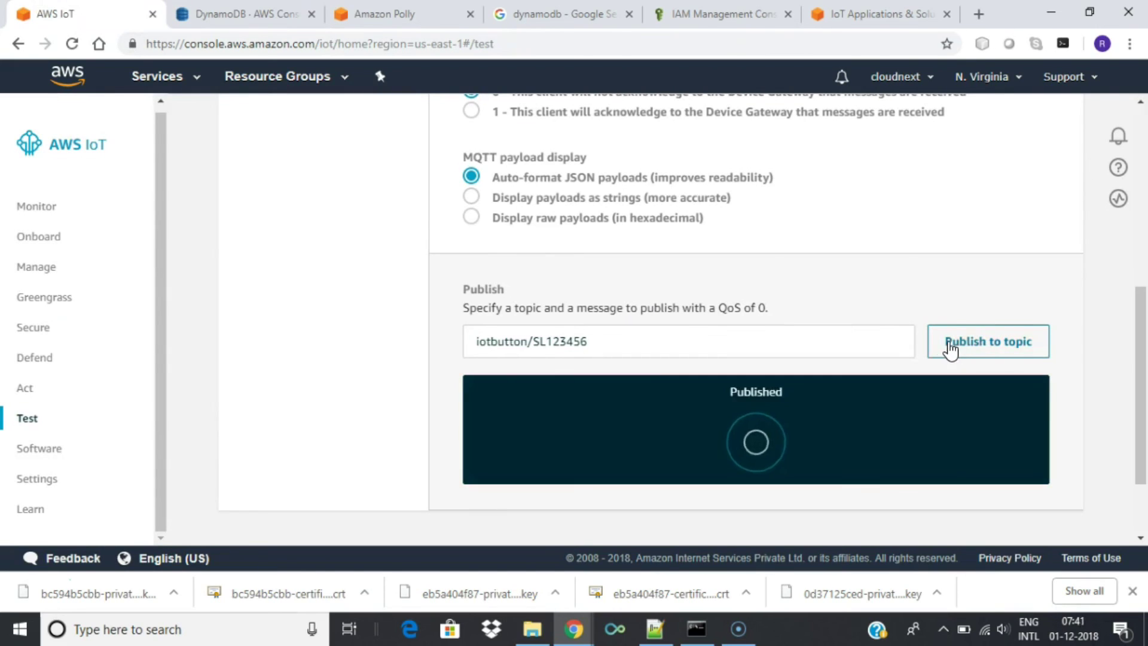
left_click(266, 14)
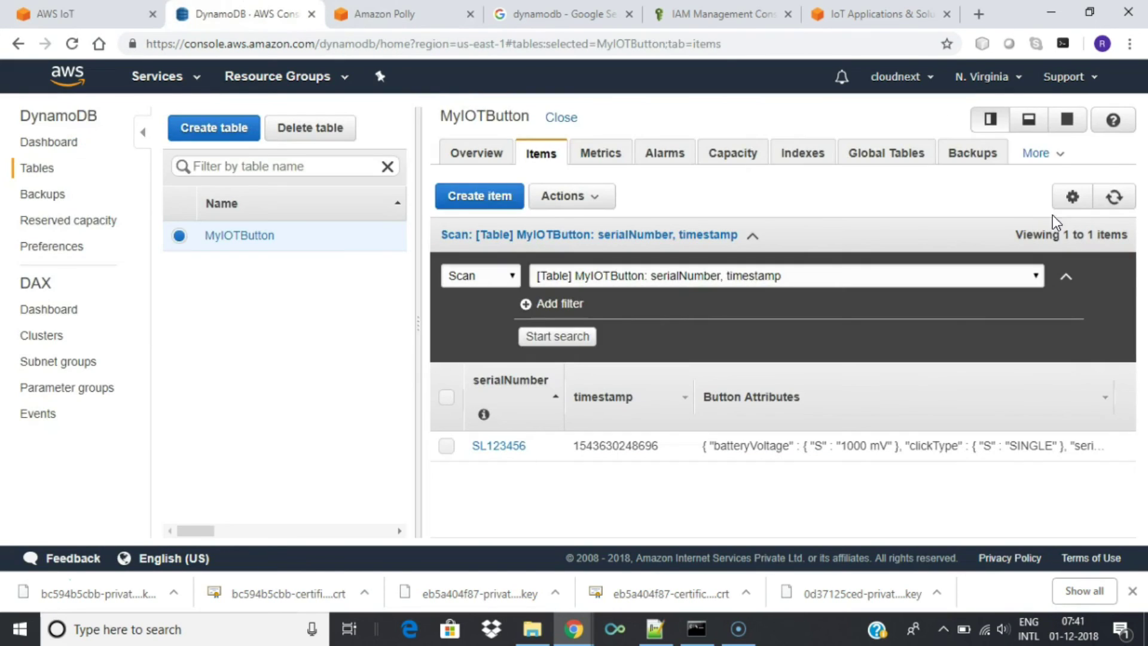
left_click(1109, 199)
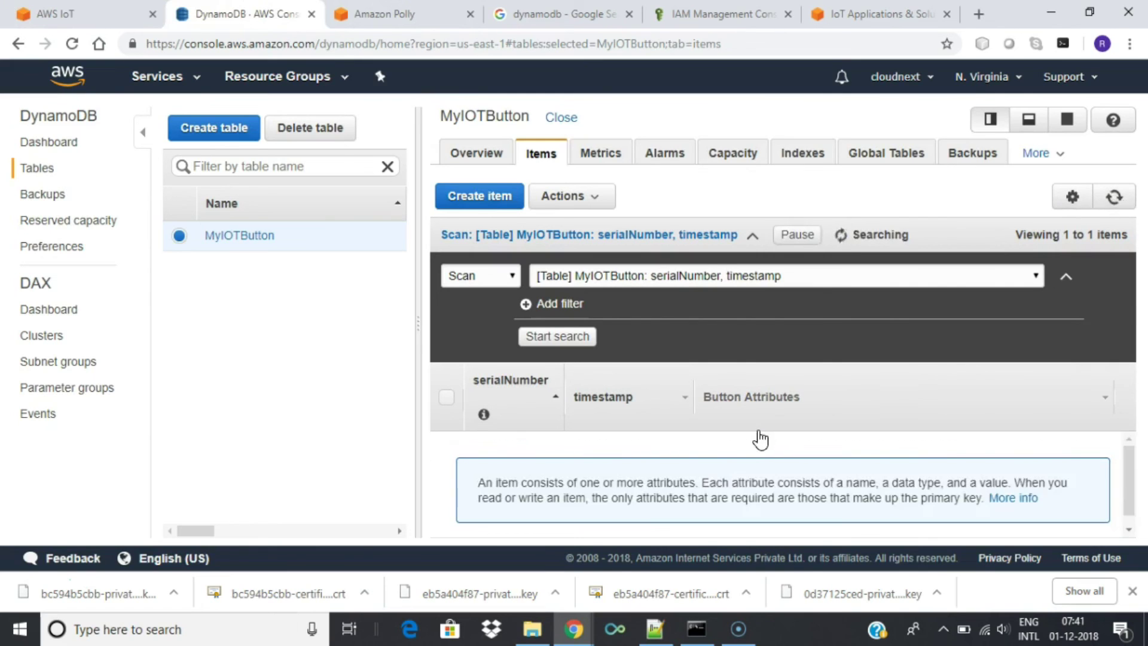